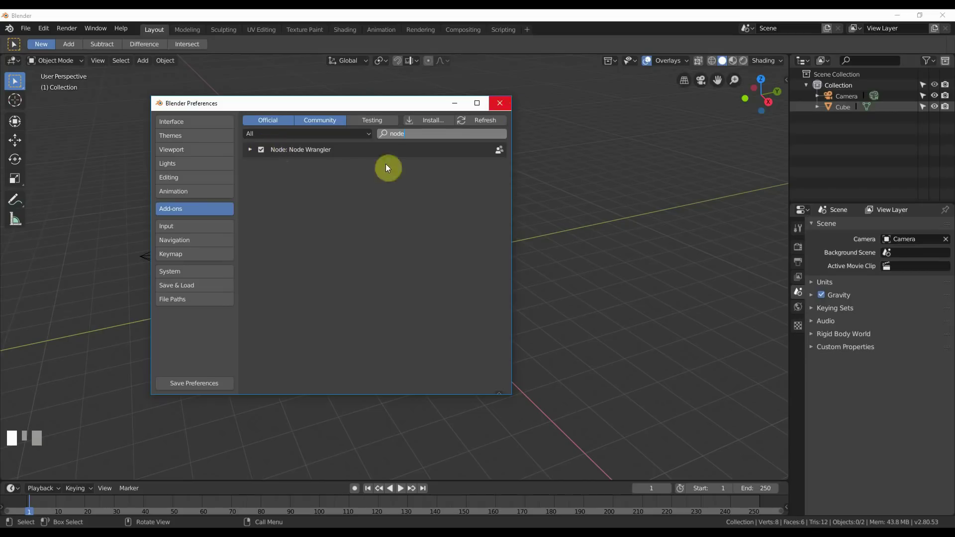
# Step: Close the preferences, add a level 3 subdivision surface modifier to the cube and apply it
pyautogui.click(499, 103)
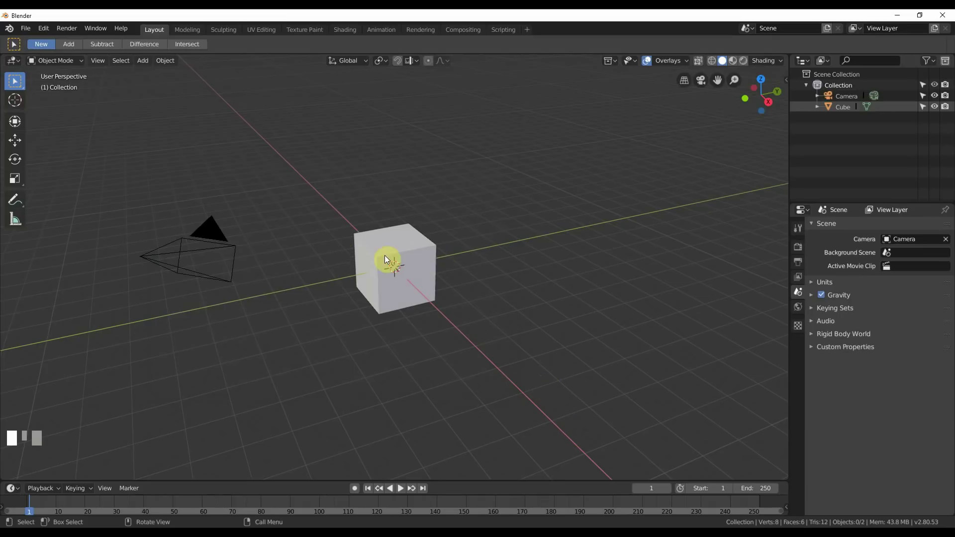
pyautogui.scroll(4, 423, 301)
pyautogui.click(404, 234)
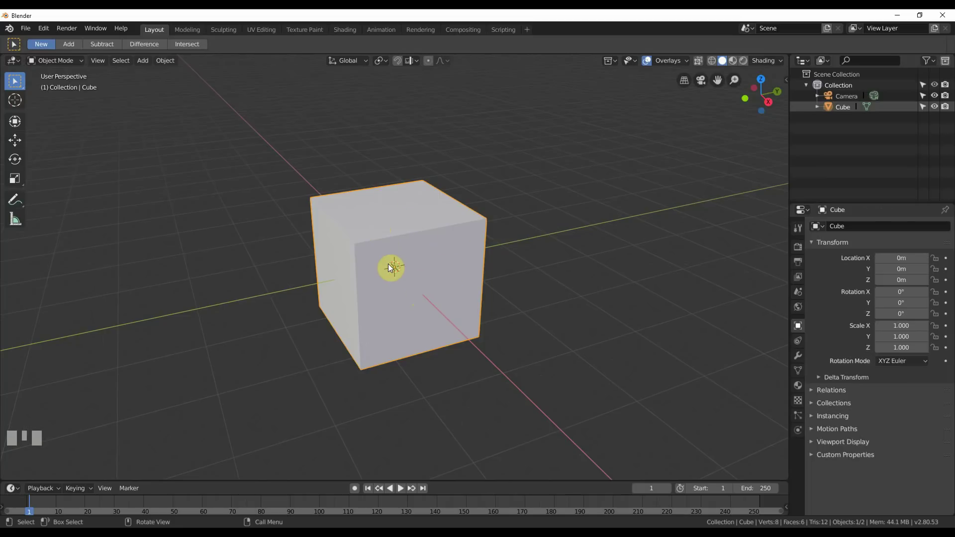
pyautogui.hotkey('ctrl', '3')
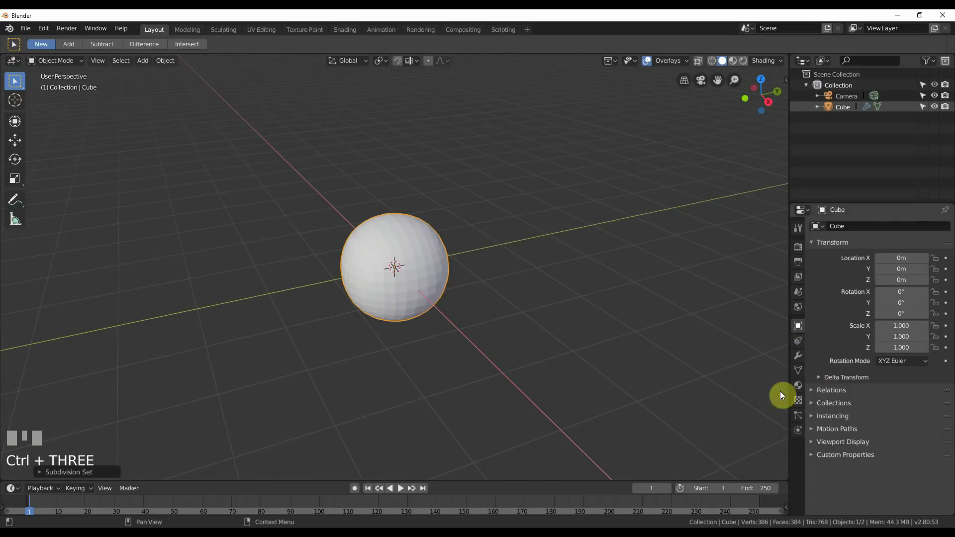
pyautogui.click(797, 356)
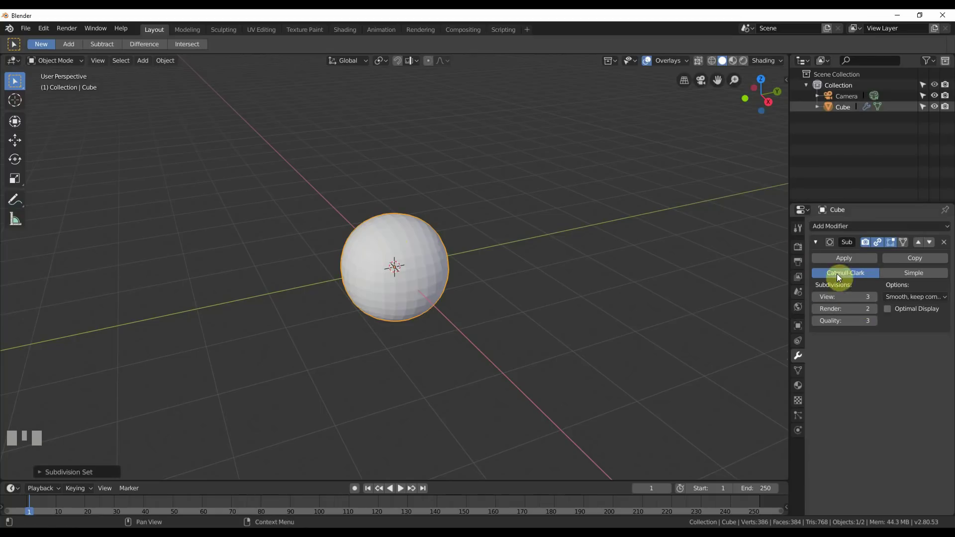
pyautogui.click(848, 257)
pyautogui.scroll(3, 518, 316)
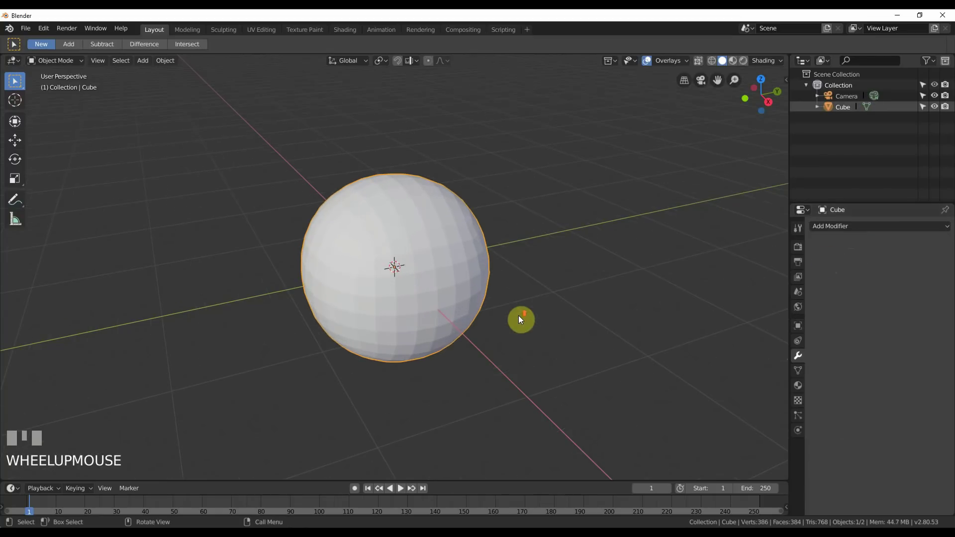
# Step: Flatten the sphere along the Z axis to about half its height and shade it smooth
pyautogui.click(409, 223)
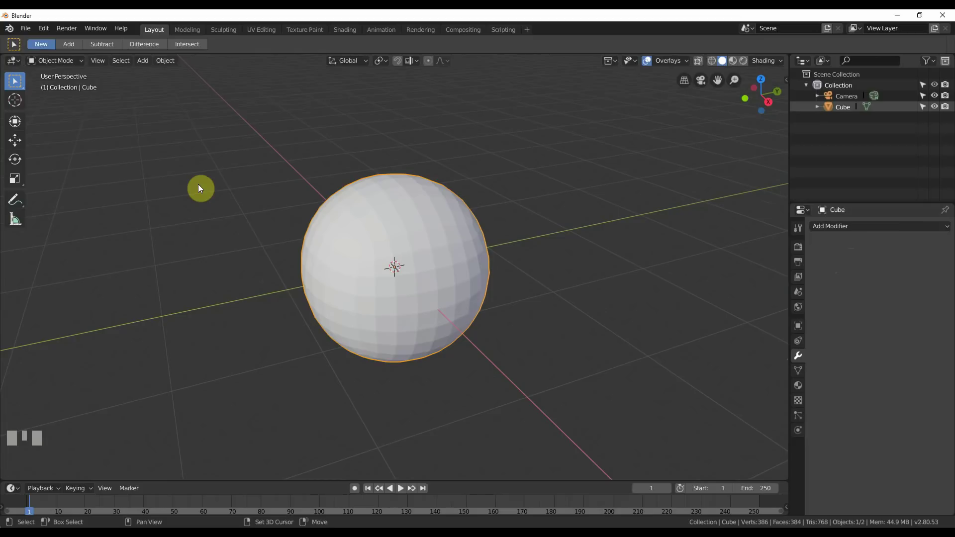
pyautogui.hotkey('shift', 'space')
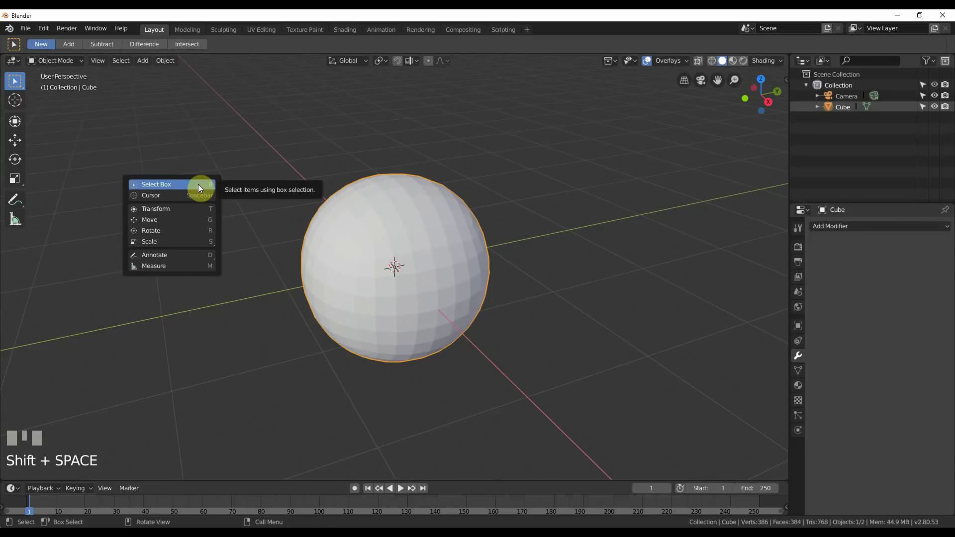
pyautogui.click(166, 240)
pyautogui.moveTo(394, 226); pyautogui.dragTo(396, 268)
pyautogui.moveTo(396, 282); pyautogui.dragTo(445, 268, button='middle')
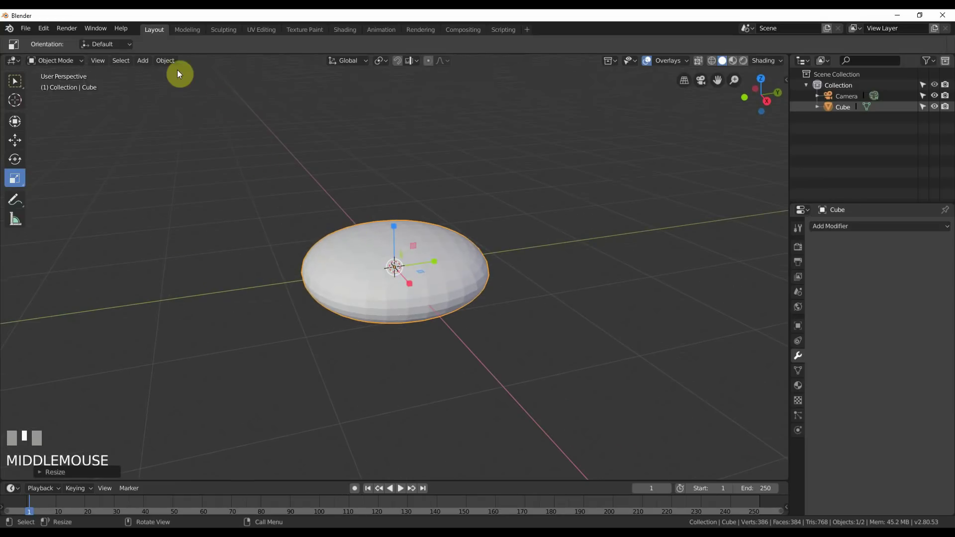
pyautogui.click(168, 60)
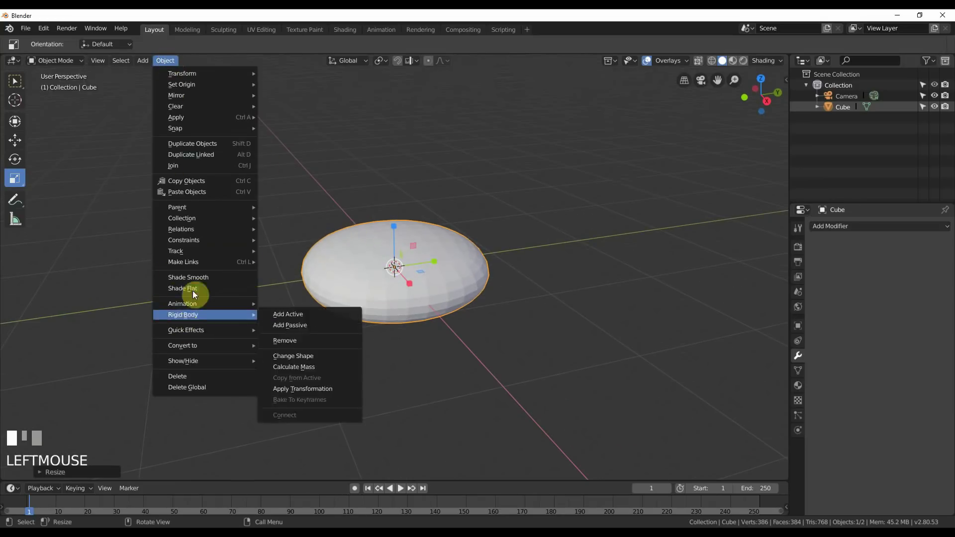
pyautogui.click(183, 277)
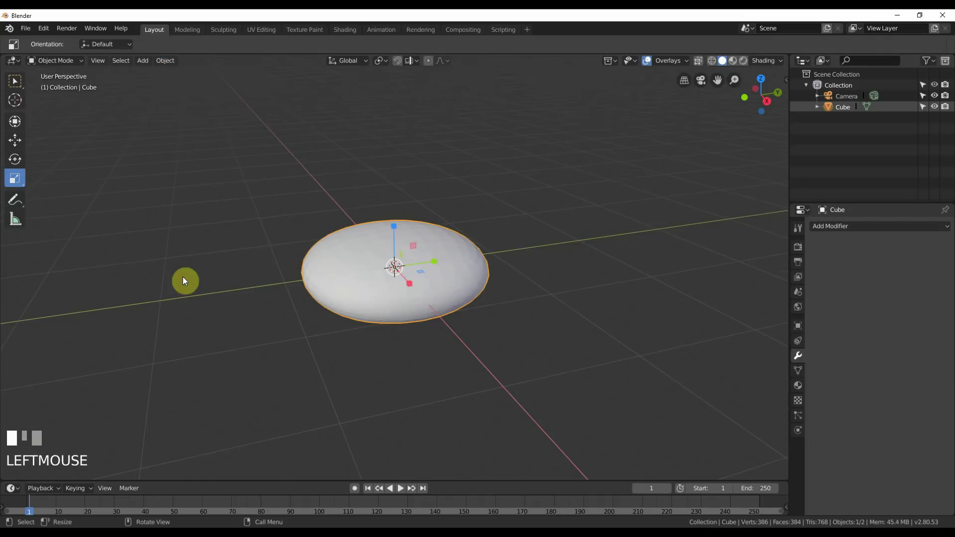
# Step: Switch to the Sculpting workspace and set the Draw brush to Subtract with a radius of 131 px
pyautogui.moveTo(461, 314)
pyautogui.mouseDown(button='middle')
pyautogui.moveTo(457, 331)
pyautogui.moveTo(472, 308)
pyautogui.mouseUp(button='middle')
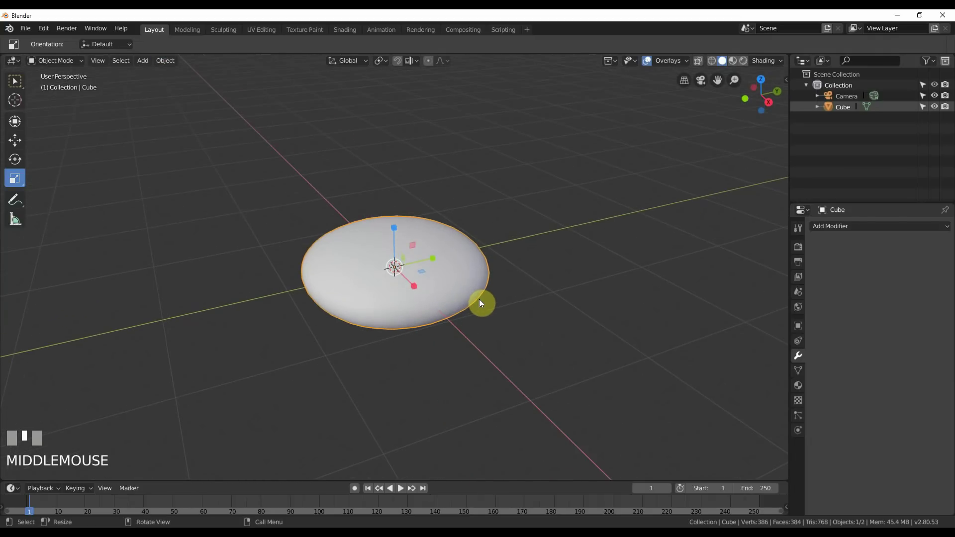
pyautogui.scroll(1, 470, 299)
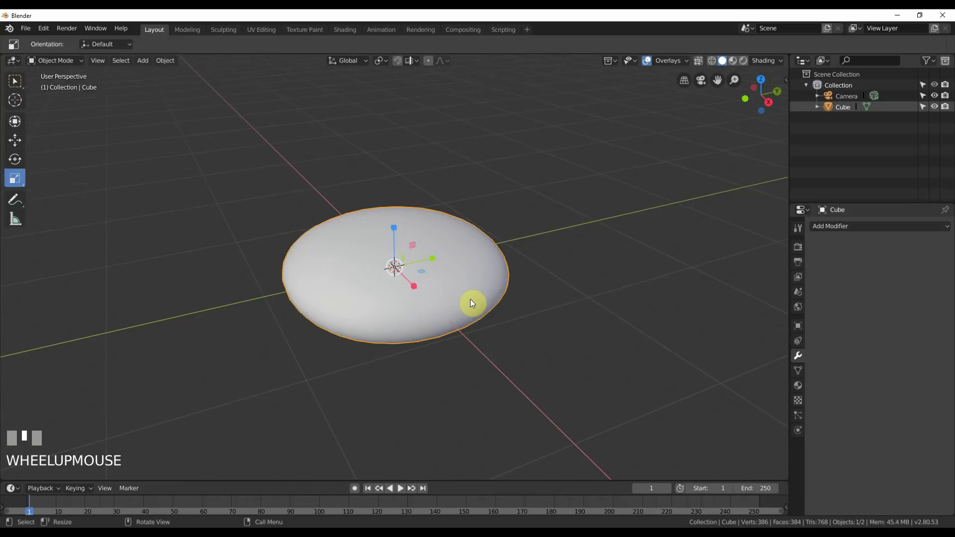
pyautogui.click(221, 29)
pyautogui.scroll(5, 513, 369)
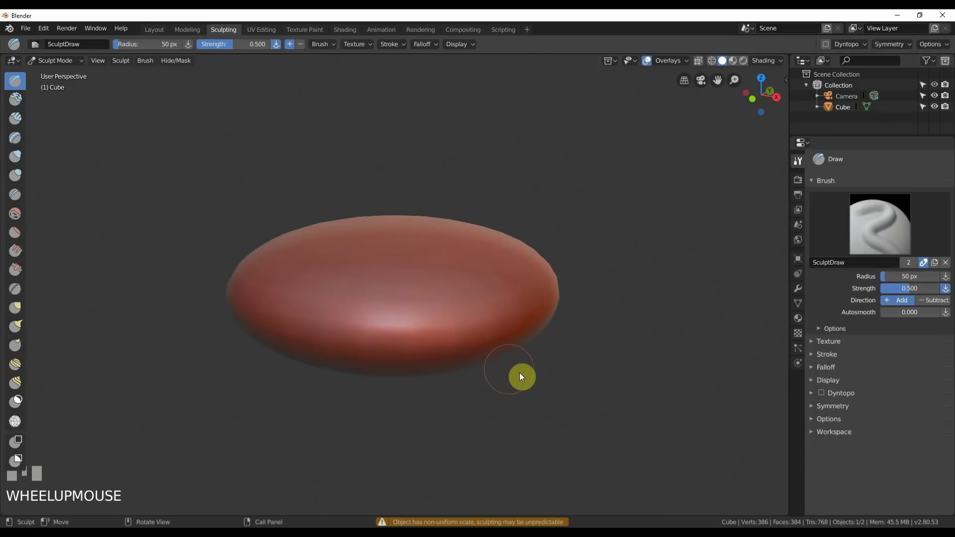
pyautogui.moveTo(499, 371); pyautogui.dragTo(497, 396, button='middle')
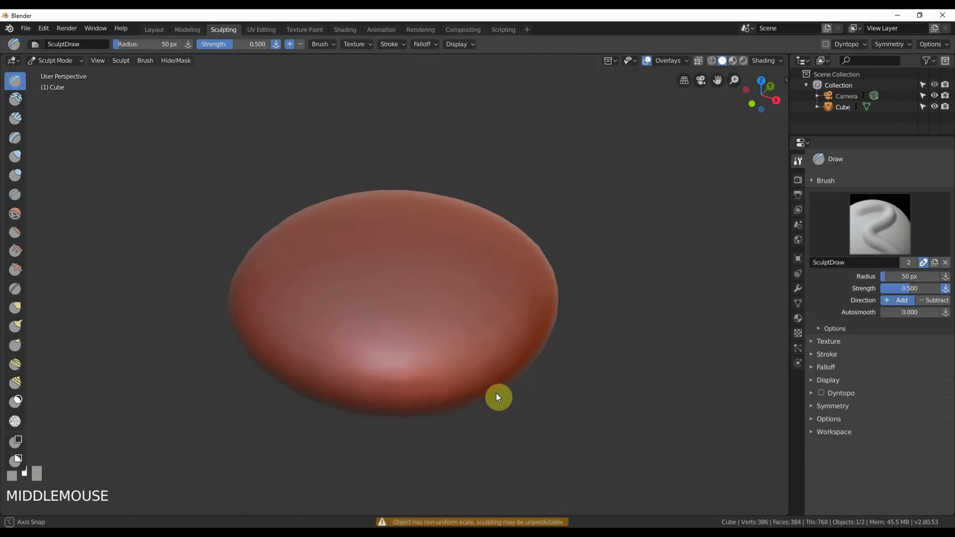
pyautogui.click(300, 44)
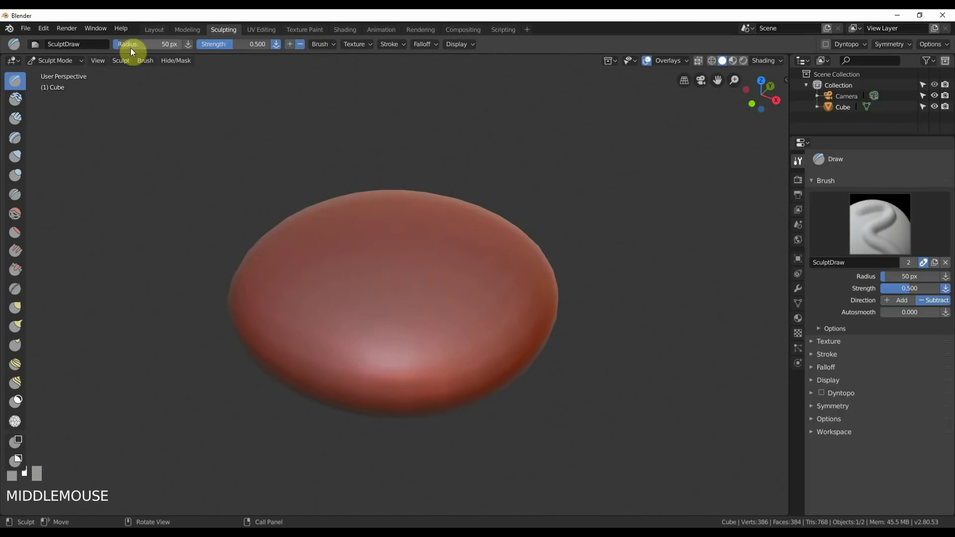
pyautogui.moveTo(120, 44)
pyautogui.mouseDown()
pyautogui.moveTo(137, 45)
pyautogui.moveTo(127, 46)
pyautogui.mouseUp()
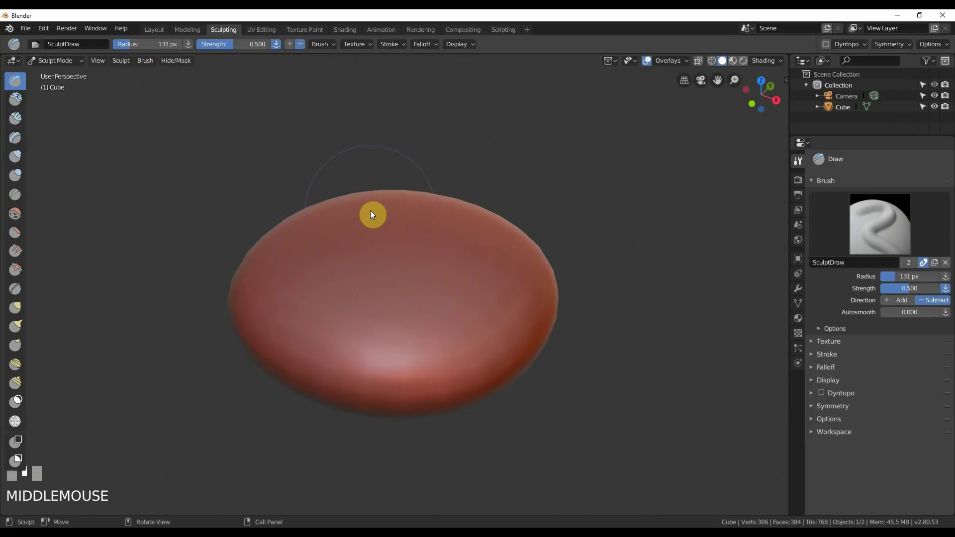
# Step: Sculpt a broad, round hollow into the middle of the flattened disc's upper face with overlapping strokes
pyautogui.moveTo(385, 287)
pyautogui.mouseDown(button='middle')
pyautogui.moveTo(382, 298)
pyautogui.moveTo(377, 288)
pyautogui.mouseUp(button='middle')
pyautogui.moveTo(377, 288)
pyautogui.mouseDown()
pyautogui.moveTo(428, 275)
pyautogui.moveTo(419, 249)
pyautogui.moveTo(373, 277)
pyautogui.moveTo(365, 258)
pyautogui.moveTo(356, 303)
pyautogui.moveTo(442, 253)
pyautogui.mouseUp()
pyautogui.moveTo(400, 297)
pyautogui.mouseDown()
pyautogui.moveTo(426, 262)
pyautogui.moveTo(437, 306)
pyautogui.moveTo(428, 324)
pyautogui.mouseUp()
pyautogui.moveTo(428, 323)
pyautogui.mouseDown(button='middle')
pyautogui.moveTo(449, 217)
pyautogui.moveTo(386, 298)
pyautogui.mouseUp(button='middle')
pyautogui.moveTo(386, 298)
pyautogui.mouseDown()
pyautogui.moveTo(413, 255)
pyautogui.moveTo(361, 279)
pyautogui.moveTo(405, 256)
pyautogui.moveTo(365, 300)
pyautogui.moveTo(462, 296)
pyautogui.moveTo(364, 297)
pyautogui.moveTo(439, 297)
pyautogui.mouseUp()
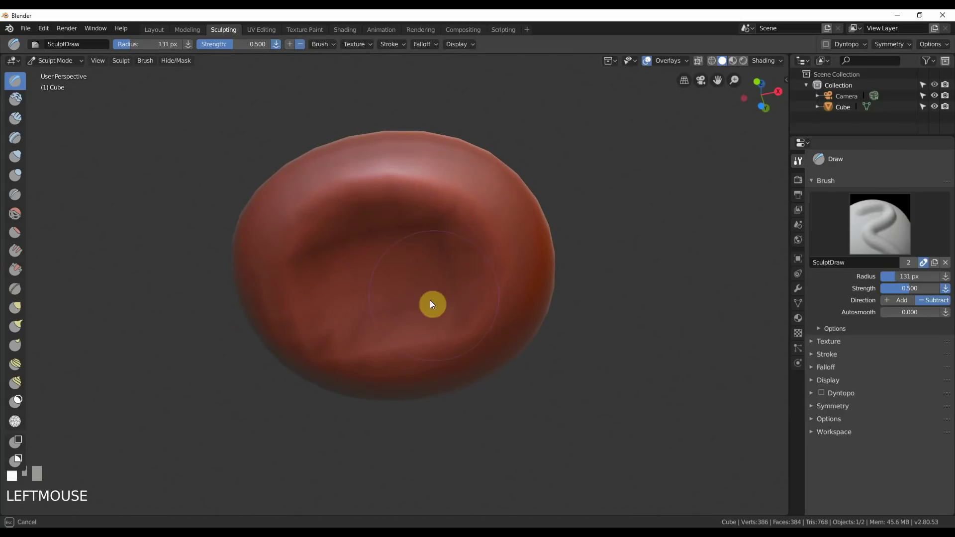
pyautogui.moveTo(376, 316)
pyautogui.mouseDown()
pyautogui.moveTo(471, 281)
pyautogui.moveTo(403, 247)
pyautogui.moveTo(414, 302)
pyautogui.mouseUp()
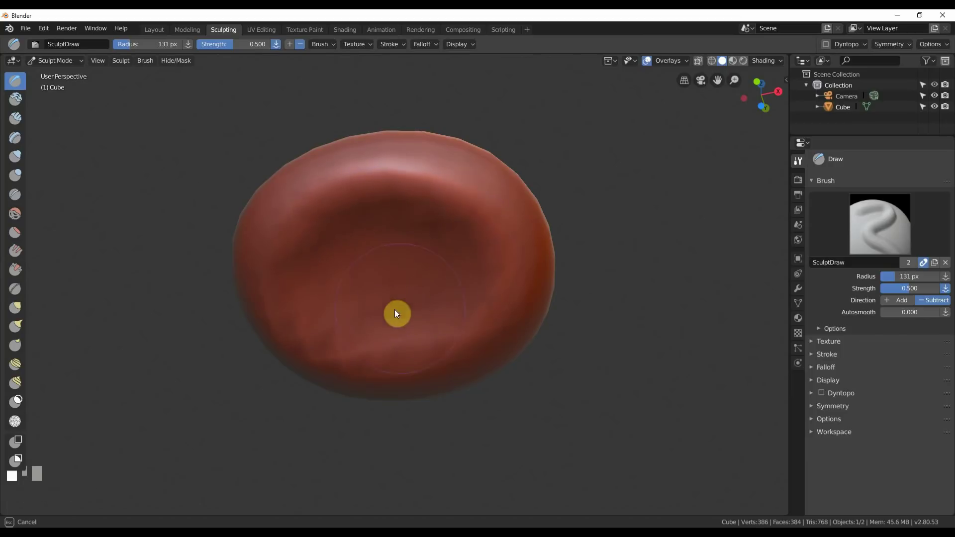
pyautogui.moveTo(430, 256); pyautogui.dragTo(403, 367, button='middle')
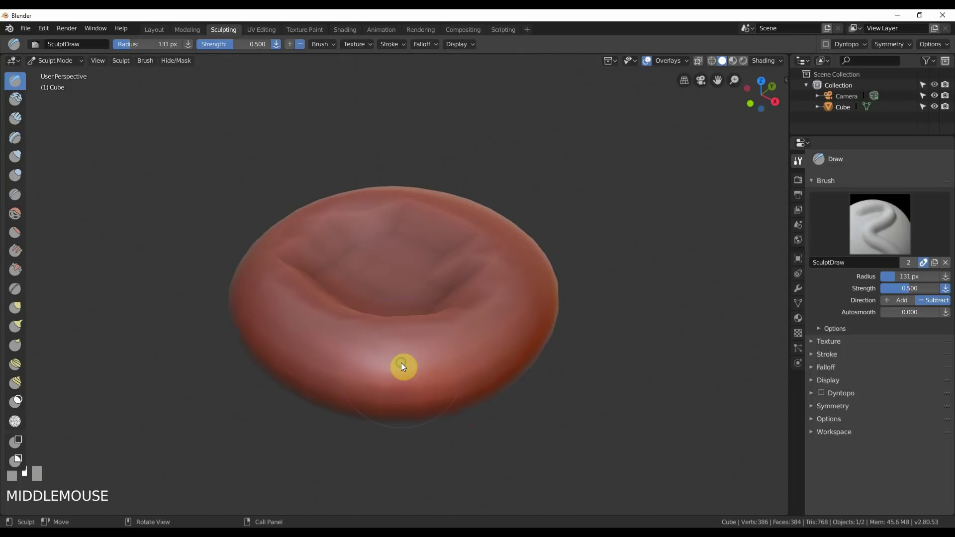
# Step: Return to the Layout workspace and add an area light to the scene
pyautogui.click(156, 28)
pyautogui.moveTo(571, 249)
pyautogui.mouseDown(button='middle')
pyautogui.moveTo(570, 299)
pyautogui.moveTo(622, 181)
pyautogui.moveTo(594, 259)
pyautogui.moveTo(596, 233)
pyautogui.moveTo(596, 262)
pyautogui.moveTo(583, 266)
pyautogui.mouseUp(button='middle')
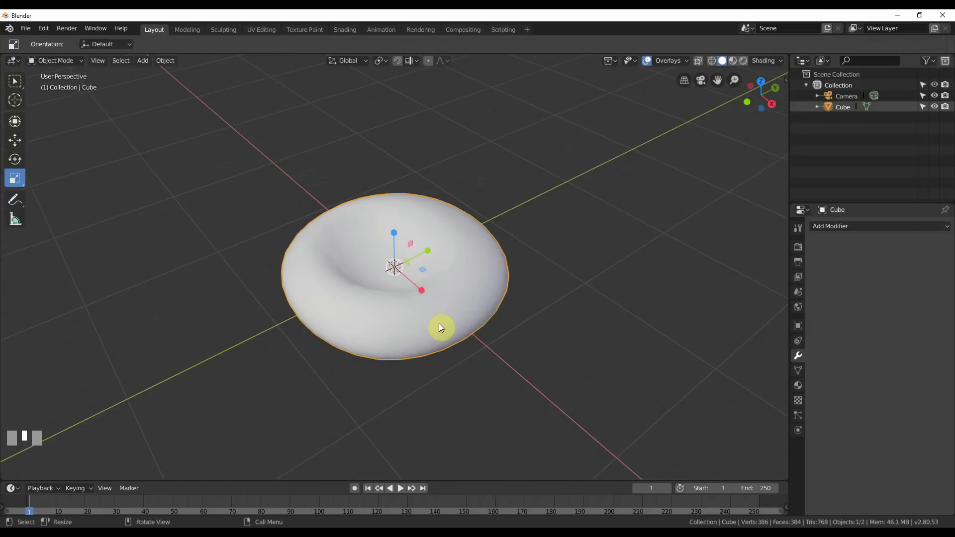
pyautogui.scroll(-4, 440, 325)
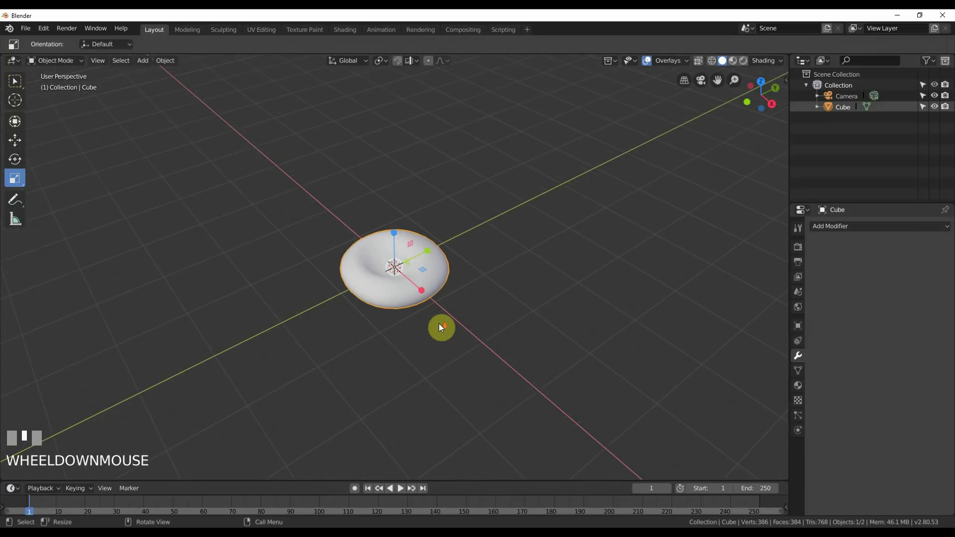
pyautogui.moveTo(441, 327); pyautogui.dragTo(430, 314, button='middle')
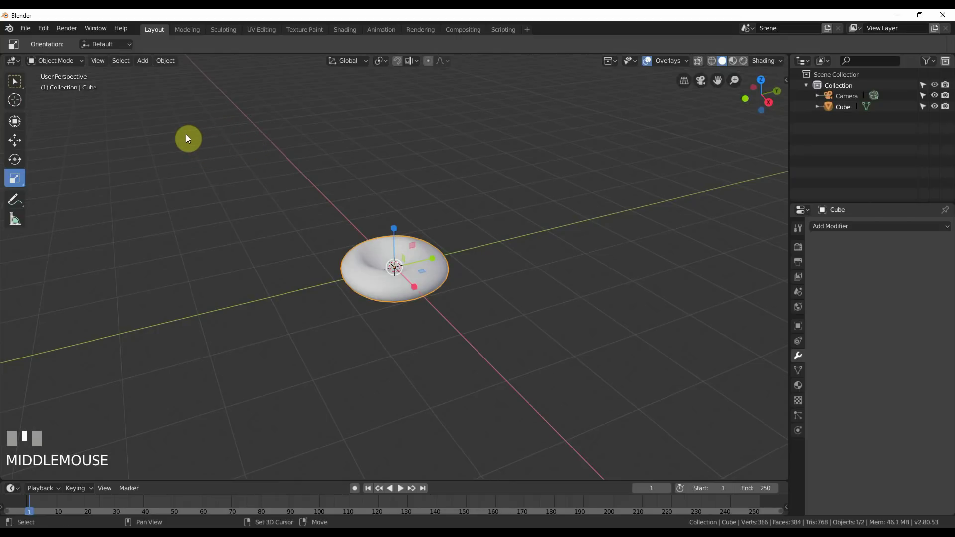
pyautogui.click(143, 61)
pyautogui.moveTo(149, 197)
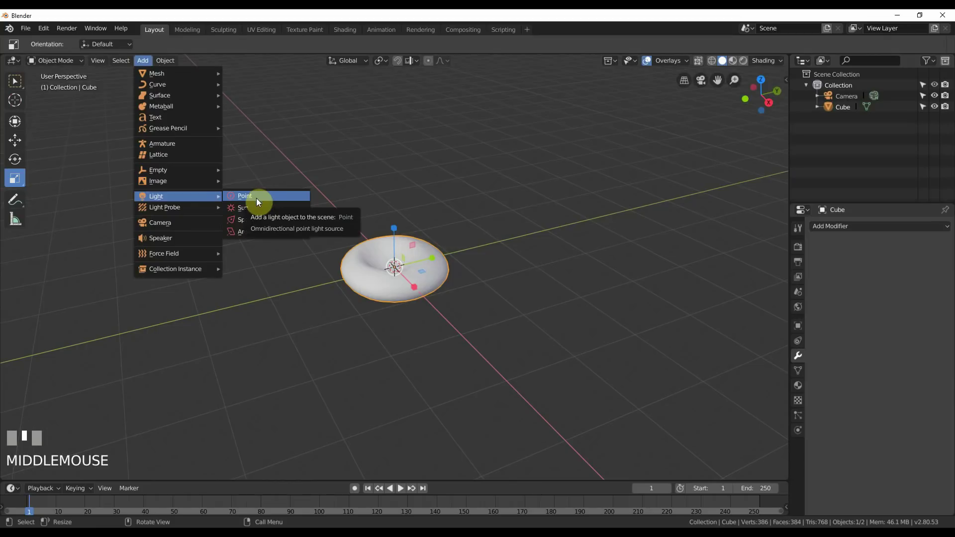
pyautogui.click(239, 233)
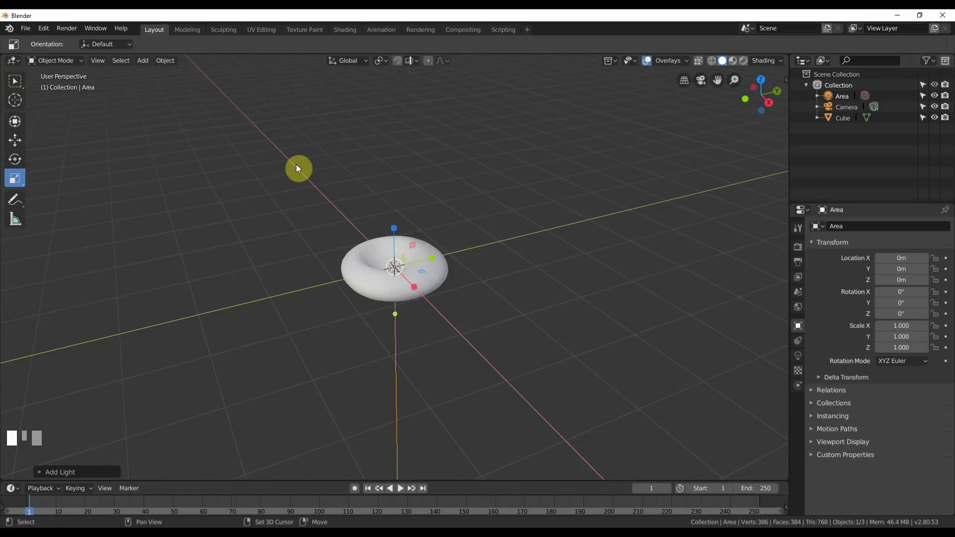
# Step: Move the area light along the Y axis to about 4.96 m, away from the disc
pyautogui.hotkey('shift', 'space')
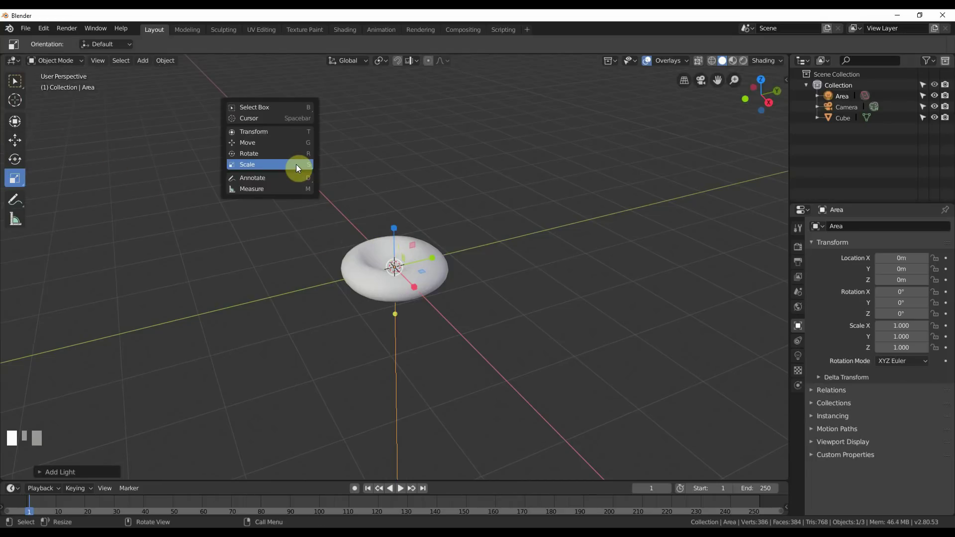
pyautogui.click(252, 142)
pyautogui.moveTo(434, 265); pyautogui.dragTo(663, 186)
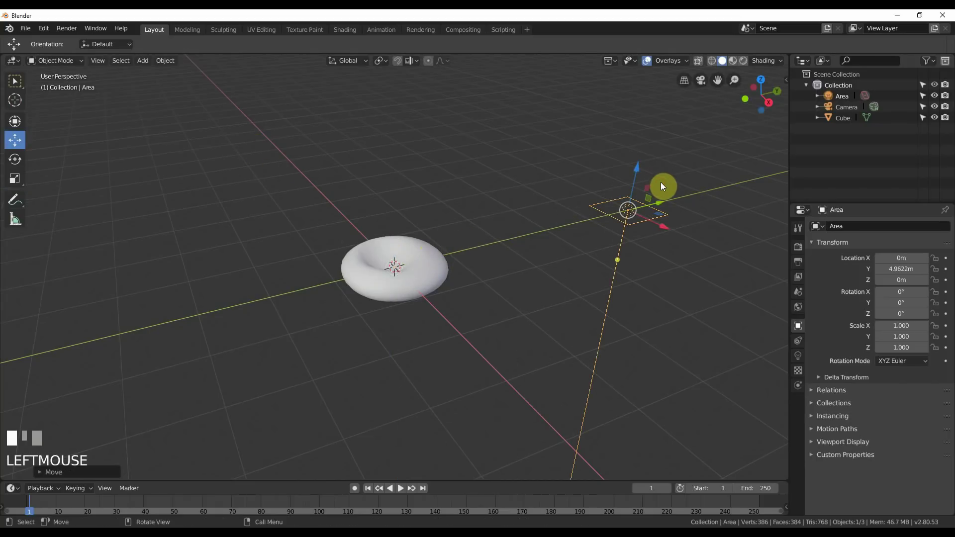
# Step: Rotate the area light to about -75° on X and move it to about X -0.42 m, Y 5.36 m, Z 0.98 m
pyautogui.hotkey('shift', 'space')
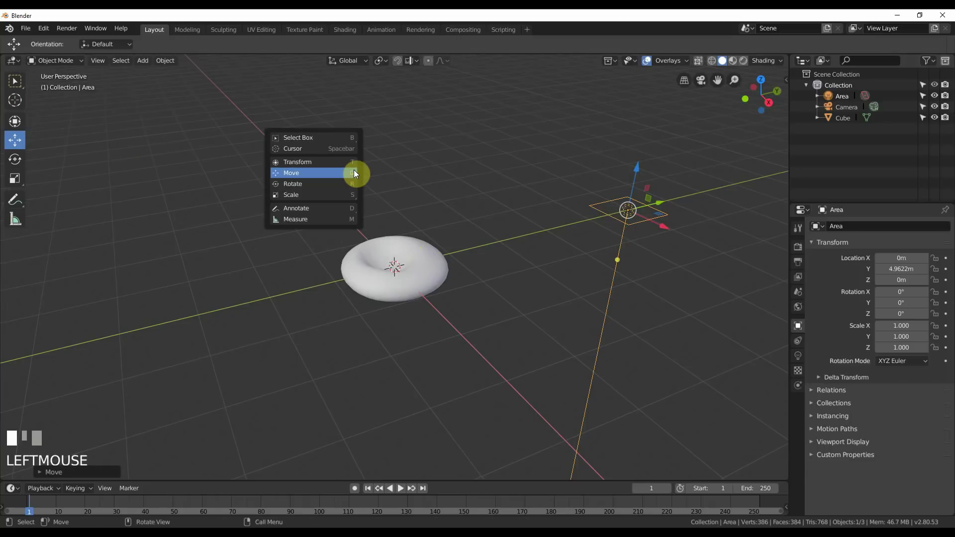
pyautogui.click(322, 184)
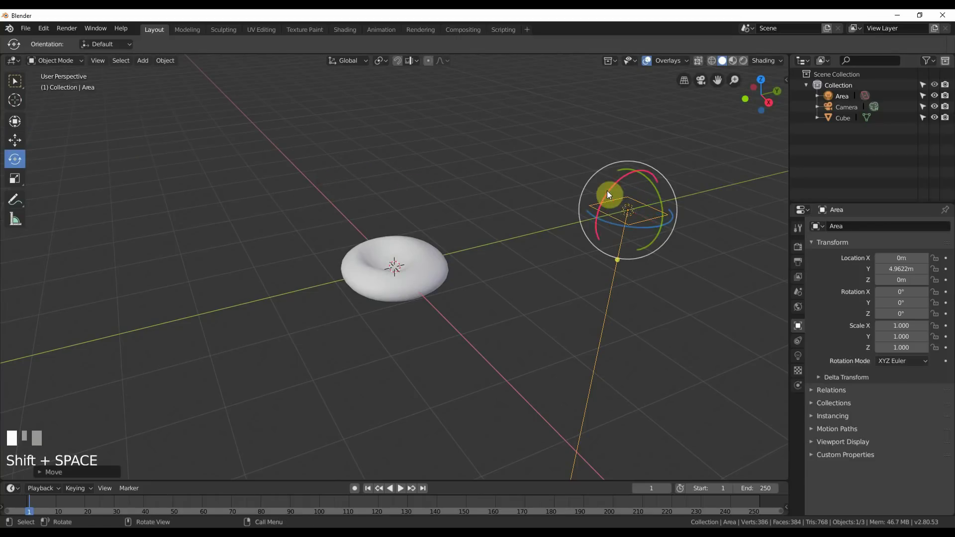
pyautogui.moveTo(618, 177); pyautogui.dragTo(713, 156)
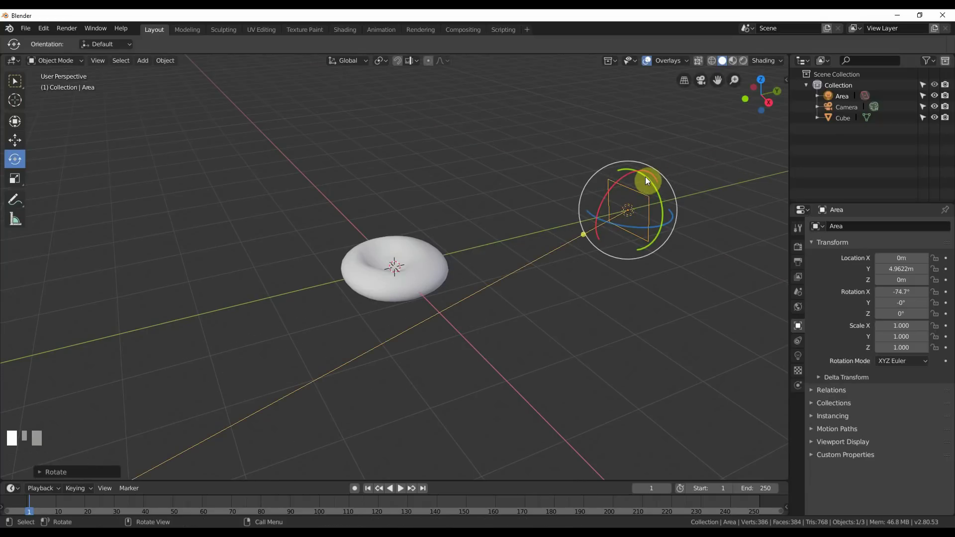
pyautogui.press('g')
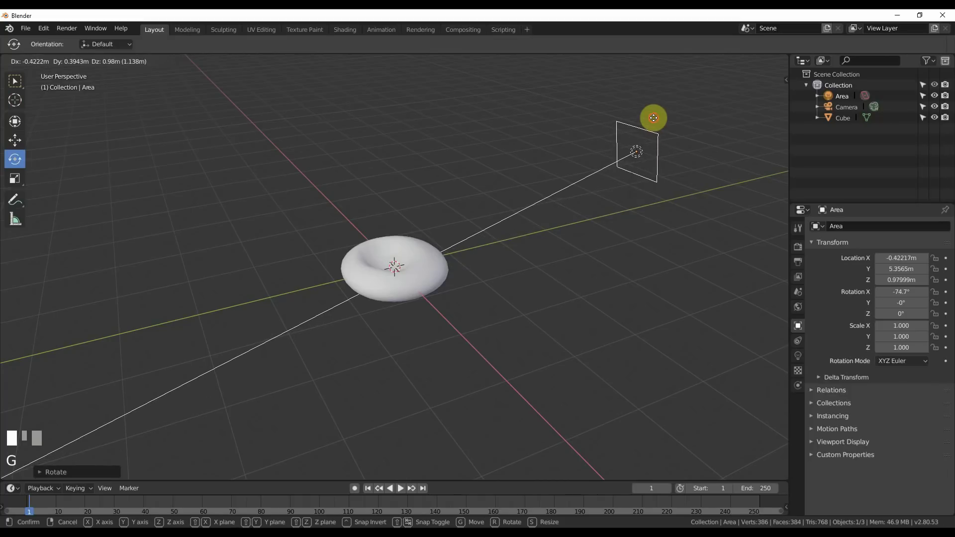
pyautogui.click(653, 118)
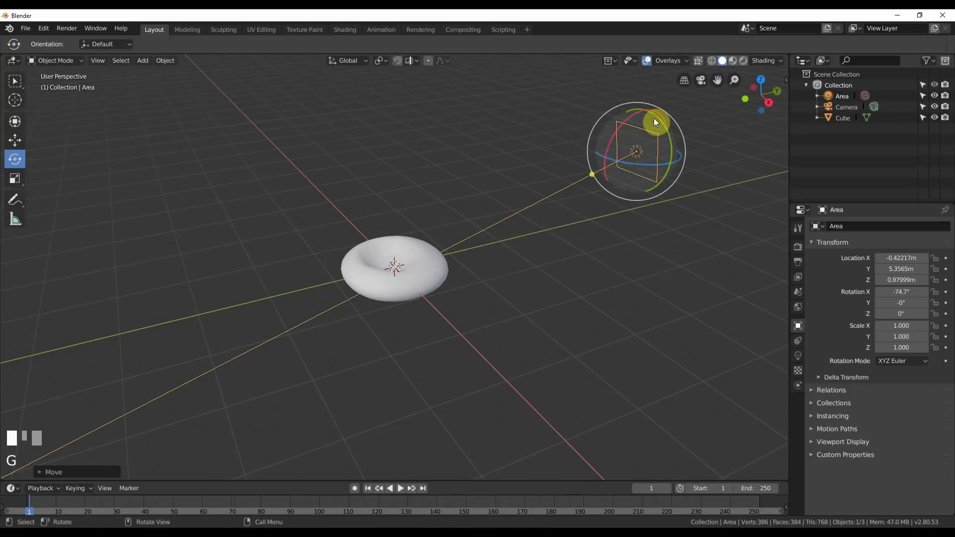
# Step: Set the viewport to rendered shading and enable Ambient Occlusion, Subsurface Scattering, Screen Space Reflections and Volumetric for Eevee
pyautogui.click(743, 60)
pyautogui.moveTo(495, 247)
pyautogui.mouseDown(button='middle')
pyautogui.moveTo(556, 227)
pyautogui.moveTo(438, 247)
pyautogui.moveTo(371, 247)
pyautogui.moveTo(403, 234)
pyautogui.moveTo(482, 253)
pyautogui.moveTo(501, 238)
pyautogui.moveTo(483, 247)
pyautogui.moveTo(486, 256)
pyautogui.moveTo(493, 241)
pyautogui.mouseUp(button='middle')
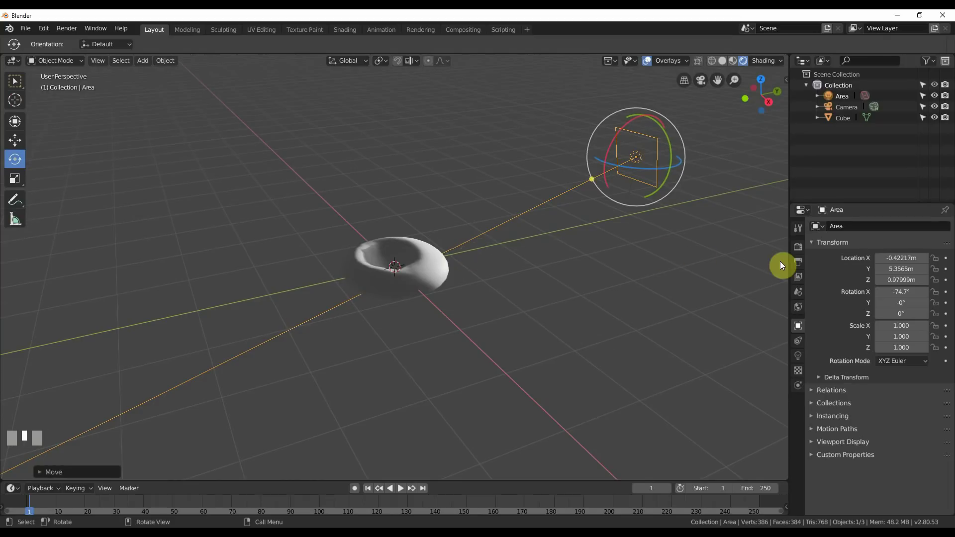
pyautogui.click(797, 248)
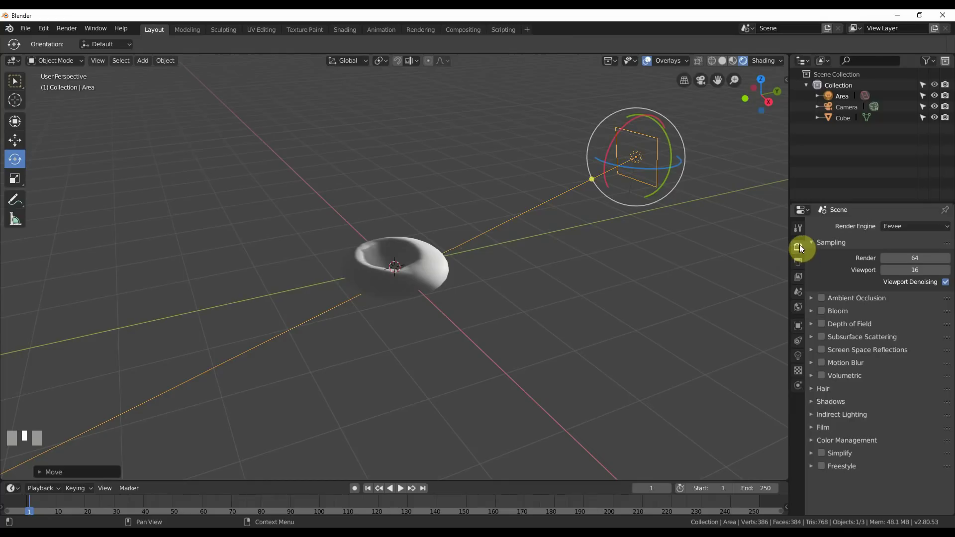
pyautogui.click(820, 297)
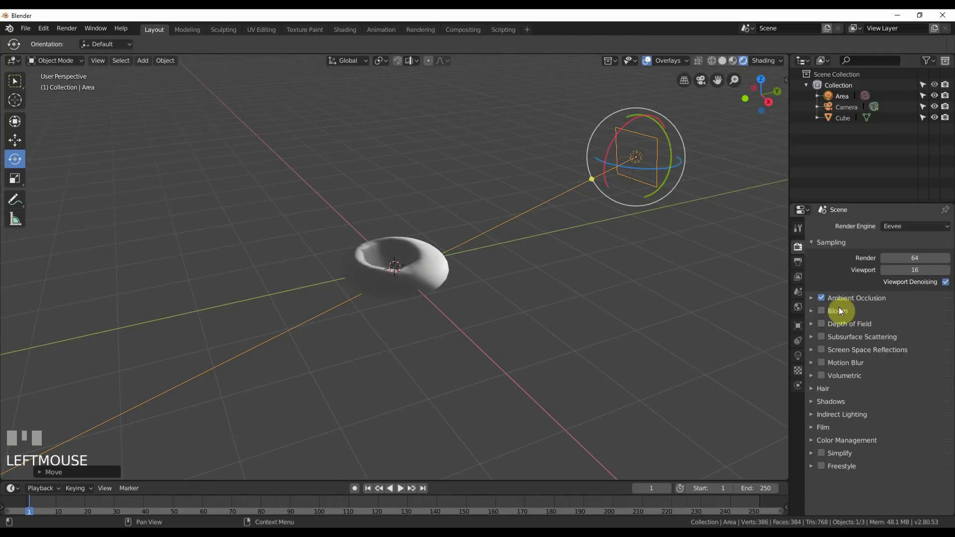
pyautogui.click(822, 337)
pyautogui.click(821, 350)
pyautogui.click(821, 376)
pyautogui.click(821, 376)
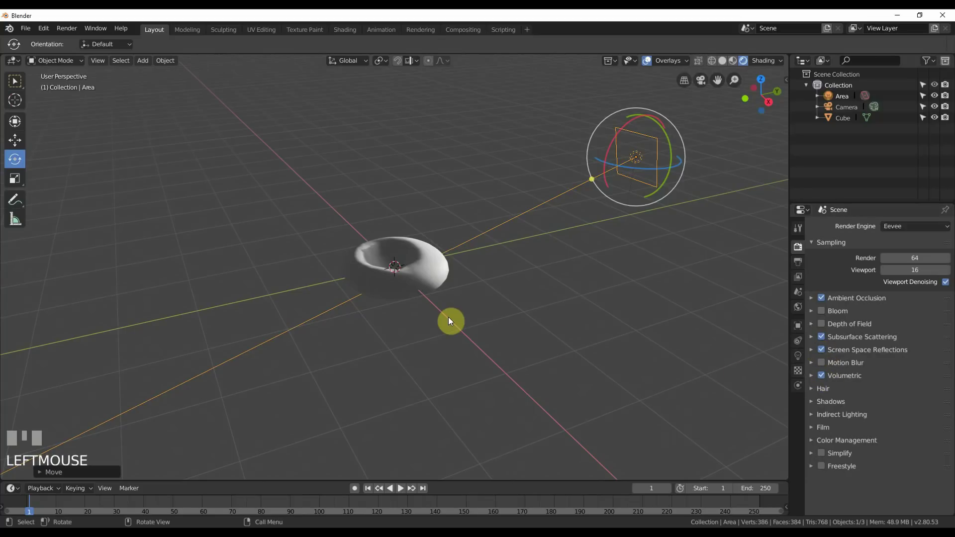
# Step: Split the 3D viewport horizontally and turn the new lower area into a Shader Editor
pyautogui.scroll(4, 449, 318)
pyautogui.moveTo(448, 318); pyautogui.dragTo(479, 321, button='middle')
pyautogui.scroll(-2, 480, 321)
pyautogui.scroll(3, 480, 324)
pyautogui.scroll(-3, 480, 324)
pyautogui.scroll(2, 481, 324)
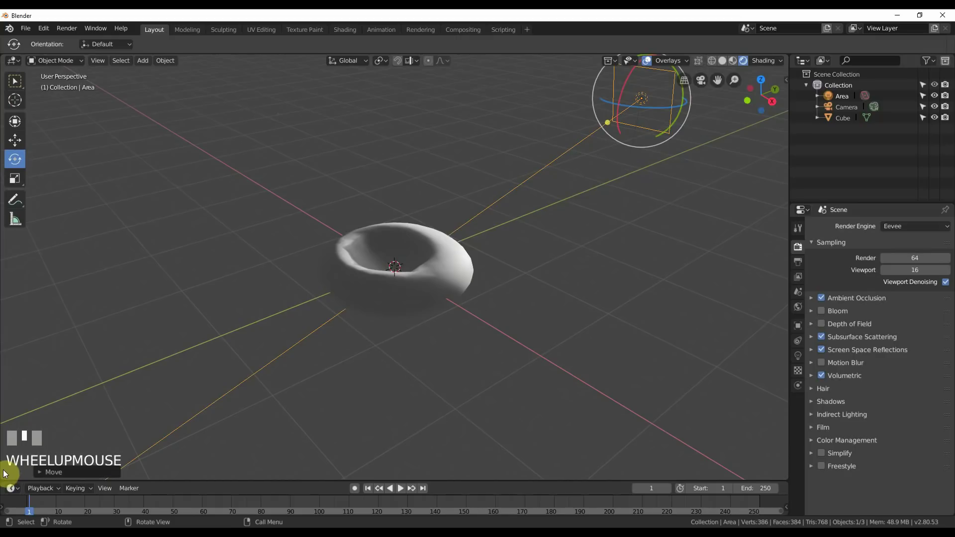
pyautogui.moveTo(3, 473); pyautogui.dragTo(16, 298)
pyautogui.click(13, 304)
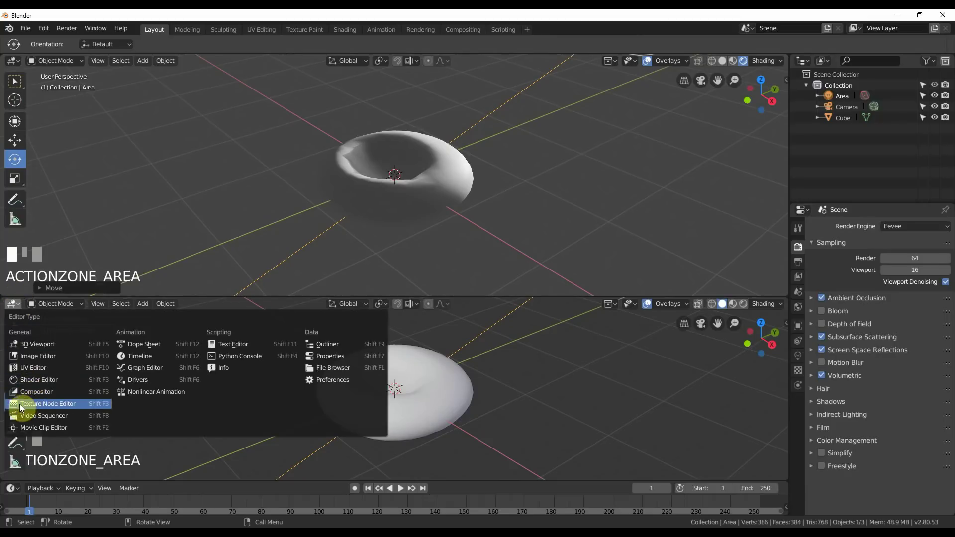
pyautogui.click(26, 381)
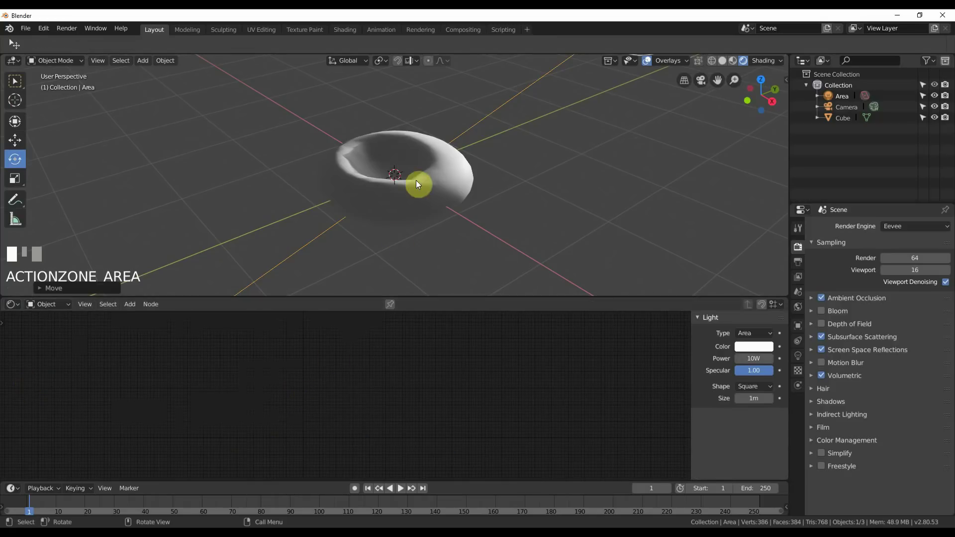
# Step: Select the disc and set its Principled BSDF base color to orange-red, R 0.800, G 0.060, B 0.010
pyautogui.click(431, 198)
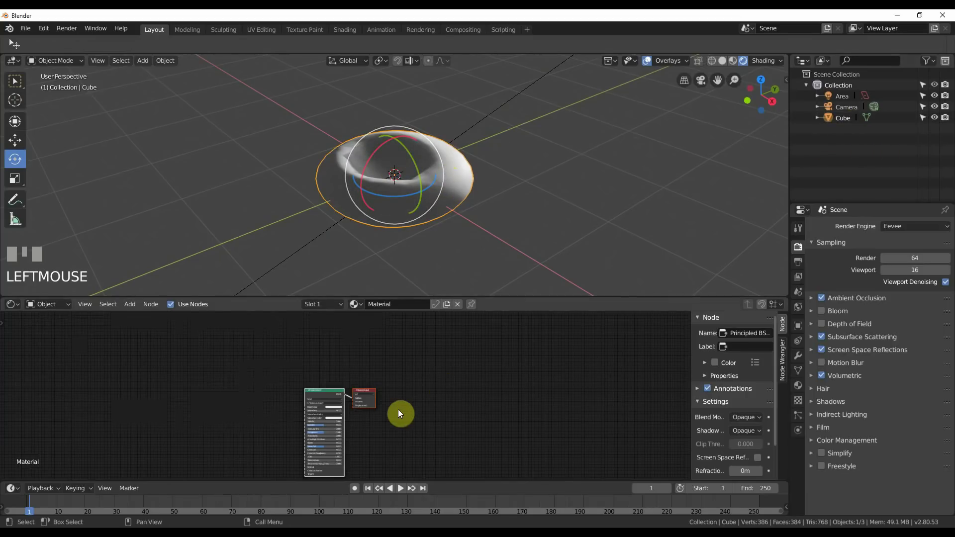
pyautogui.scroll(5, 397, 410)
pyautogui.moveTo(373, 339); pyautogui.dragTo(487, 313, button='middle')
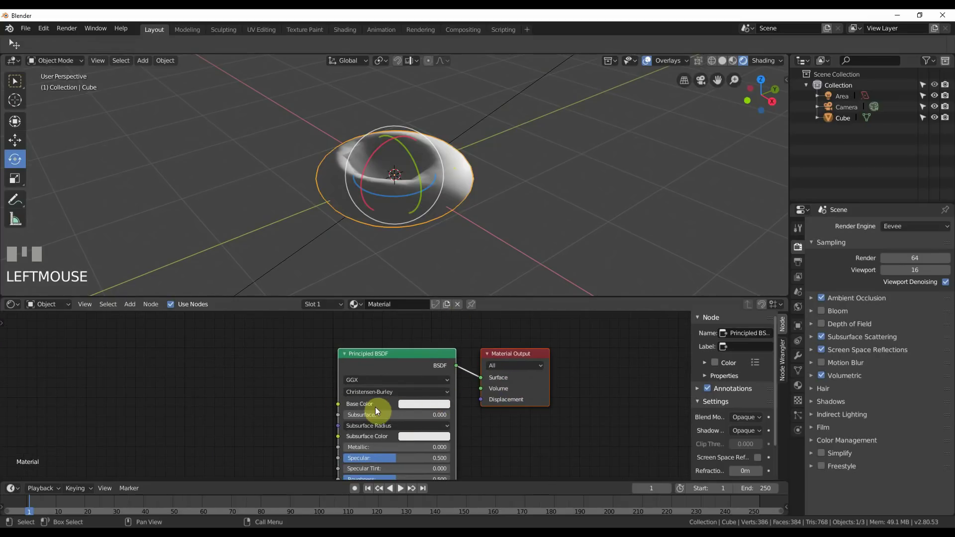
pyautogui.click(407, 405)
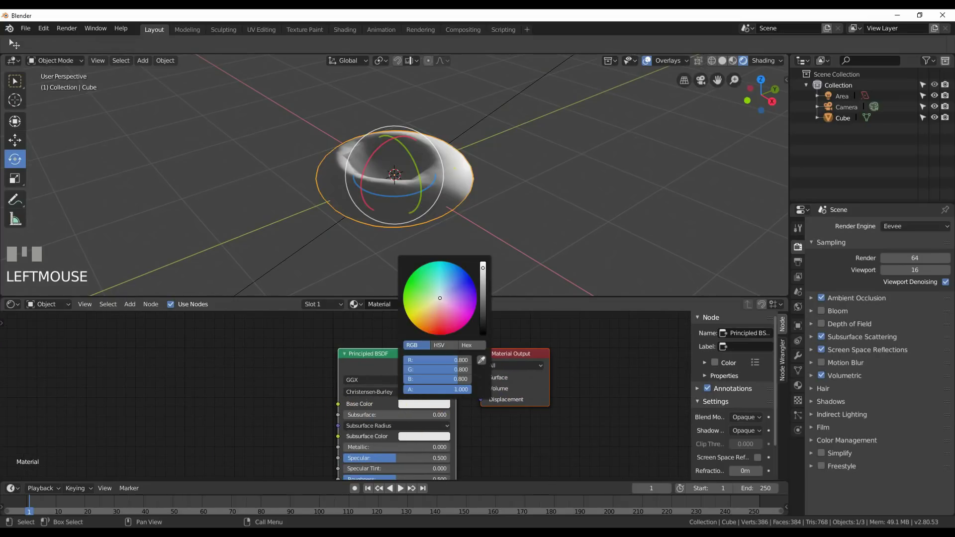
pyautogui.click(432, 329)
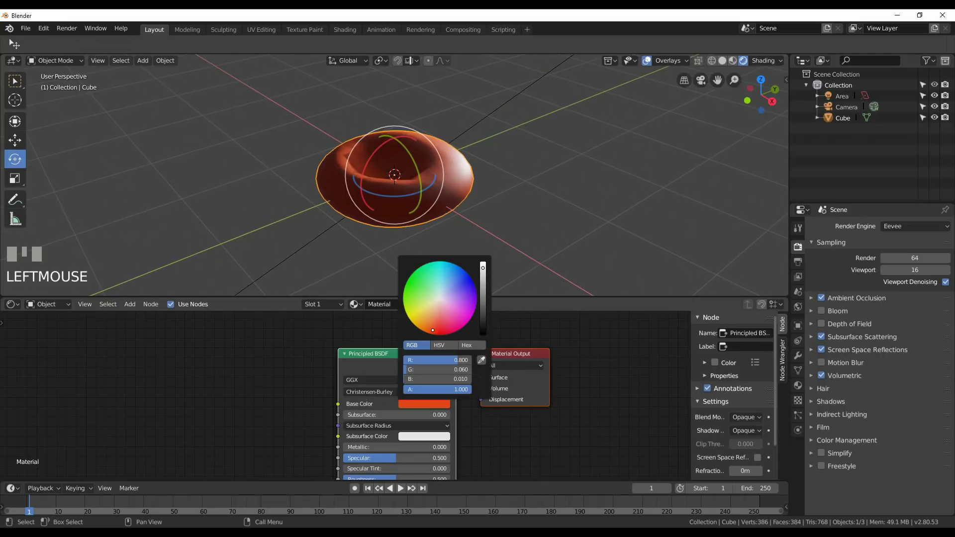
pyautogui.click(510, 205)
# Step: Rename the Cube object as redBloodCell
pyautogui.moveTo(515, 189); pyautogui.dragTo(614, 168, button='middle')
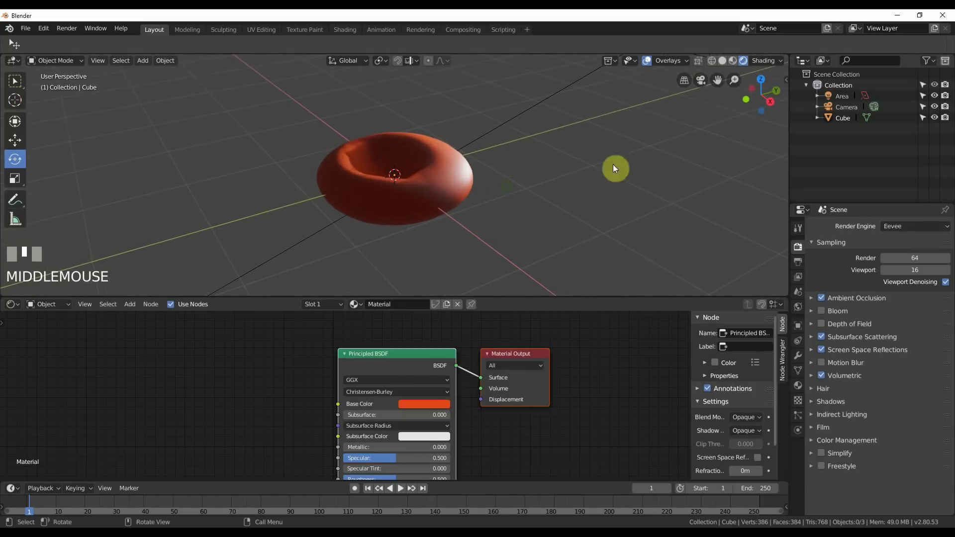
pyautogui.click(846, 121)
pyautogui.doubleClick(844, 121)
pyautogui.write('redBloodCell')
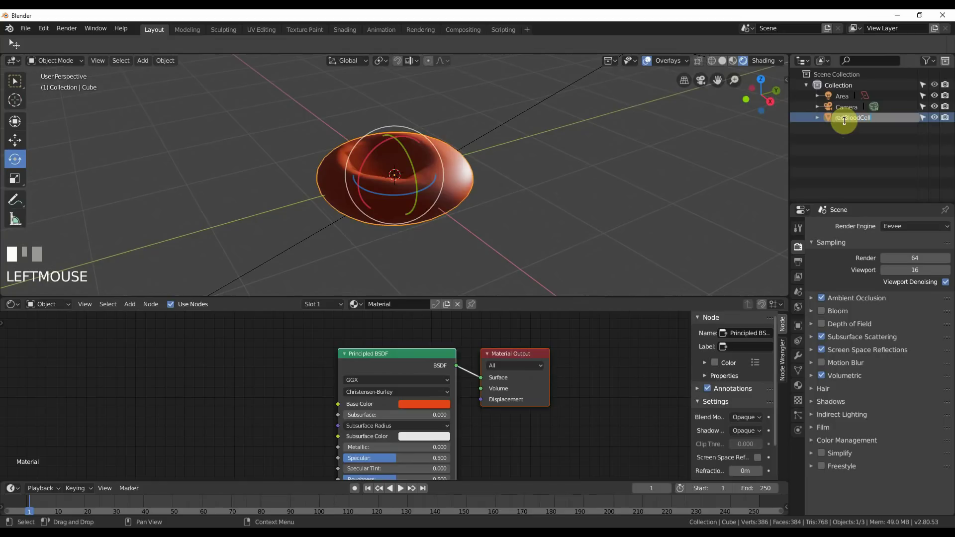
pyautogui.press('Return')
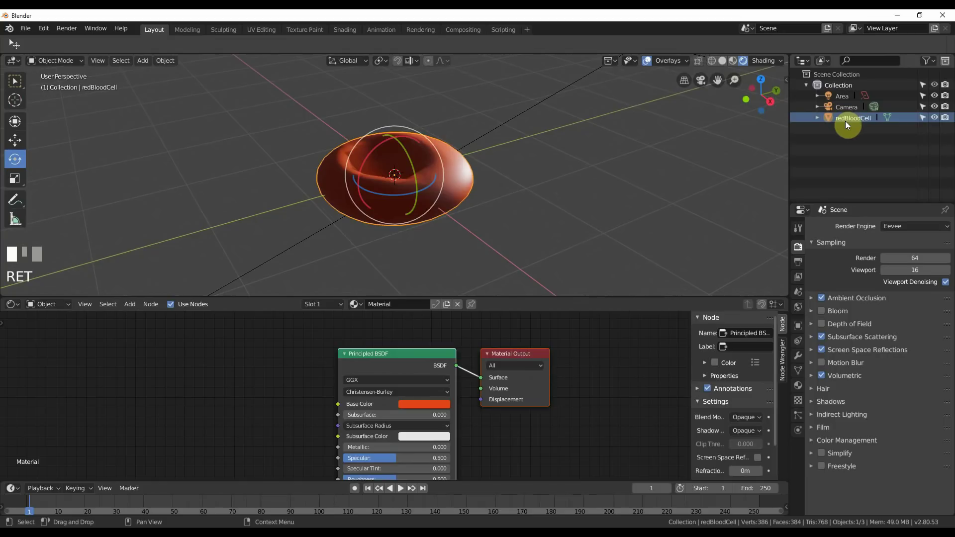
# Step: Add a Bump node beside the lower inputs of the Principled BSDF in the disc's material
pyautogui.moveTo(558, 199); pyautogui.dragTo(559, 209, button='middle')
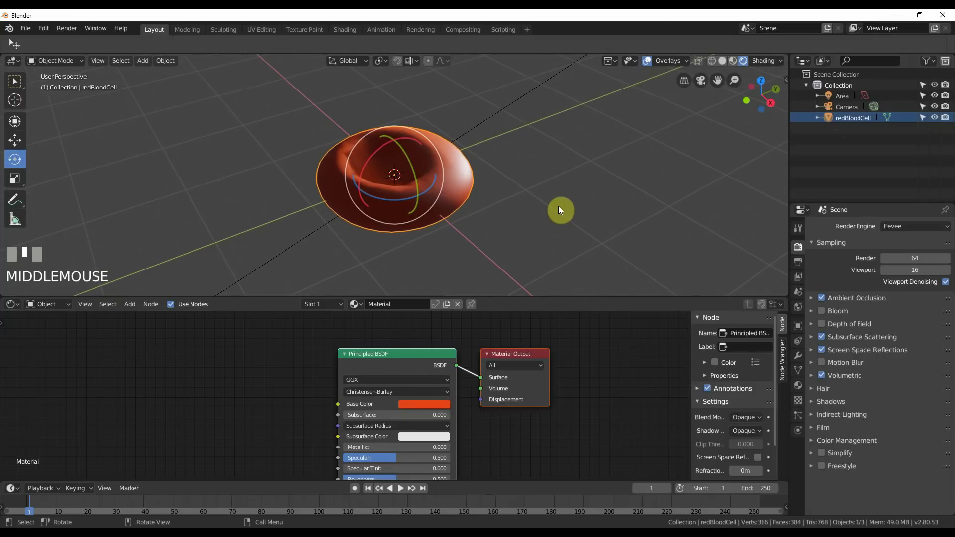
pyautogui.scroll(2, 543, 215)
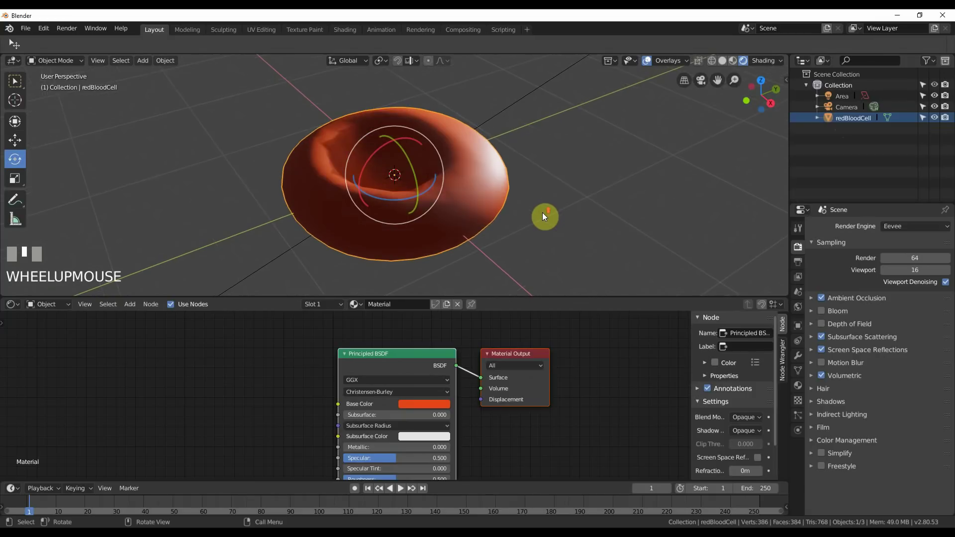
pyautogui.moveTo(544, 216); pyautogui.dragTo(546, 211, button='middle')
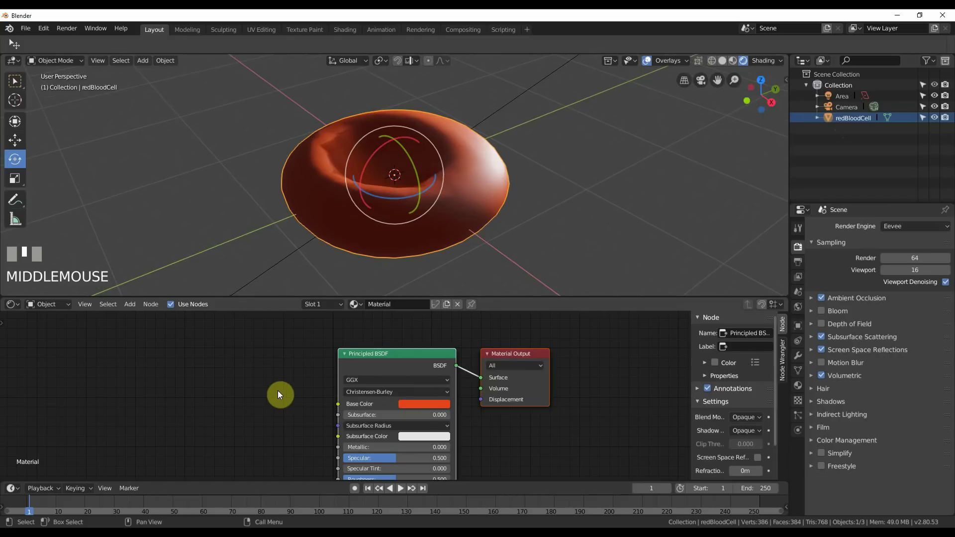
pyautogui.scroll(-2, 277, 390)
pyautogui.moveTo(279, 393); pyautogui.dragTo(345, 379, button='middle')
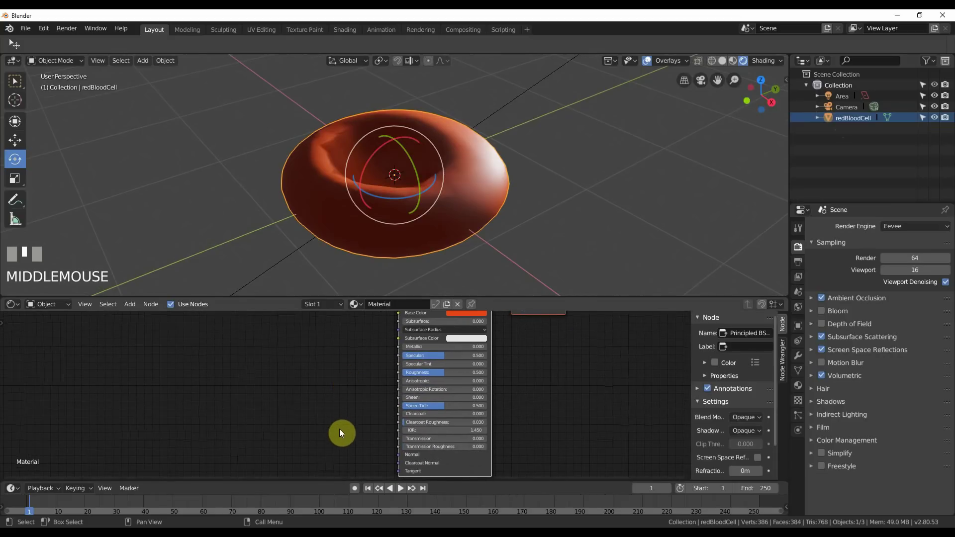
pyautogui.click(130, 306)
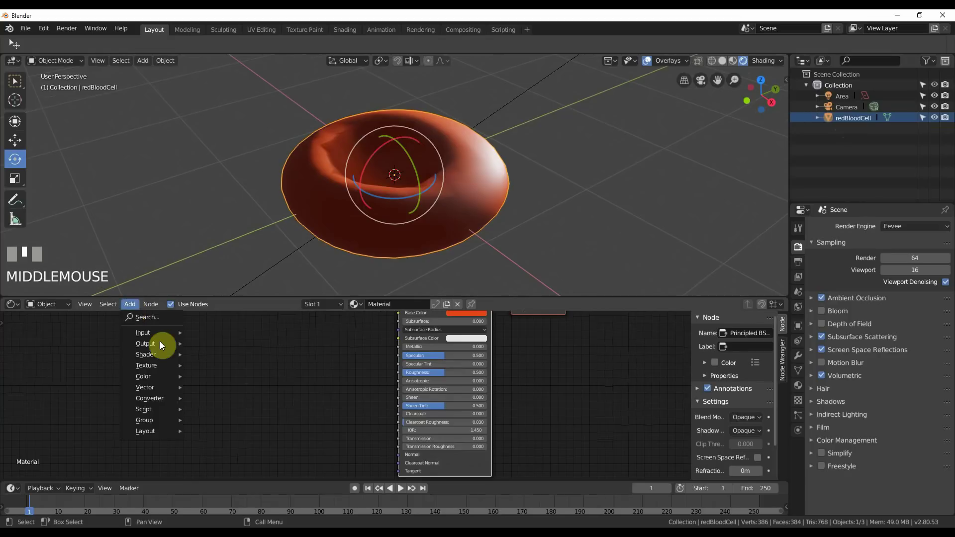
pyautogui.hotkey('shift', 'a')
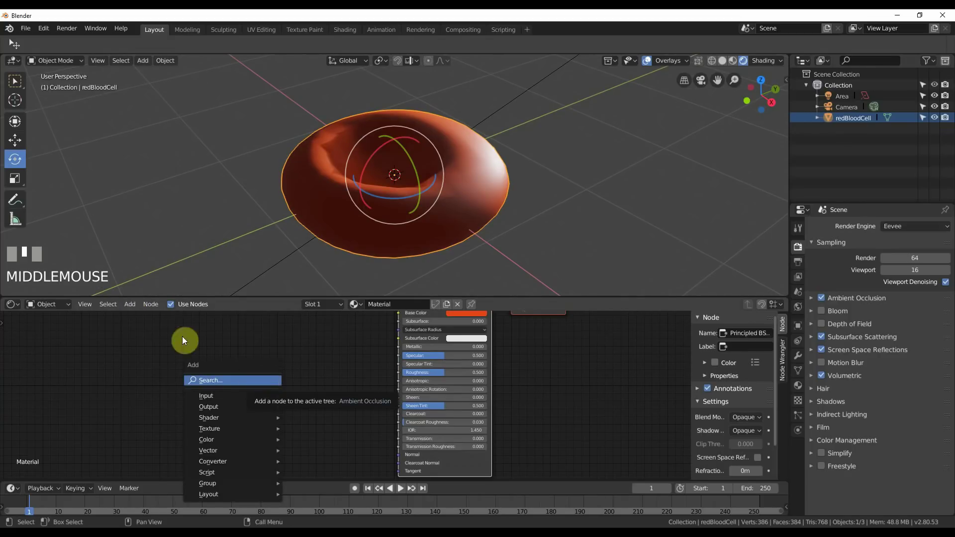
pyautogui.click(132, 303)
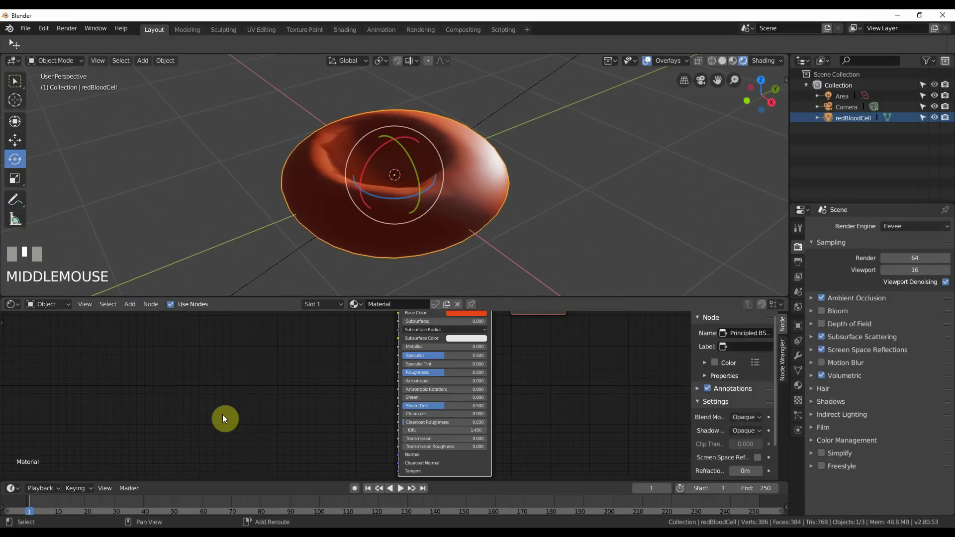
pyautogui.hotkey('shift', 'a')
pyautogui.moveTo(206, 471)
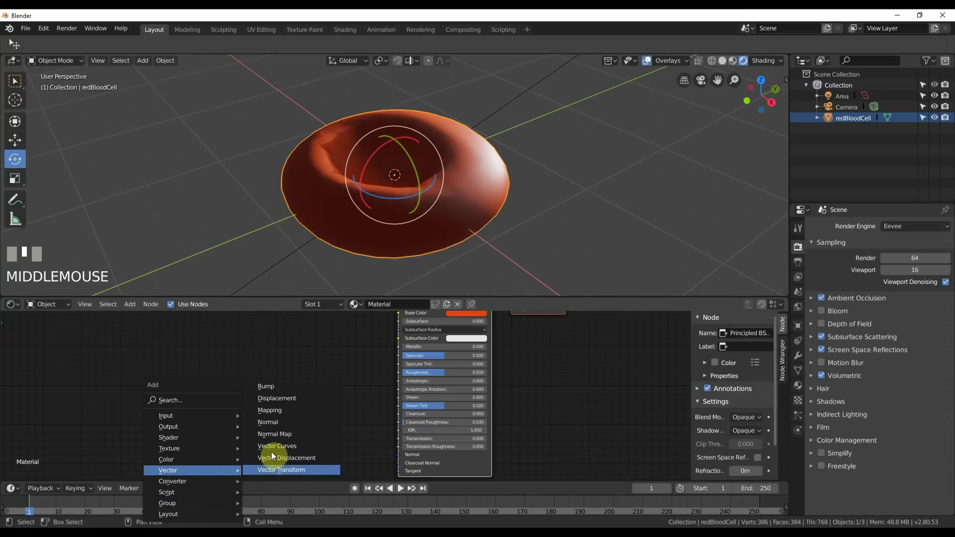
pyautogui.click(276, 387)
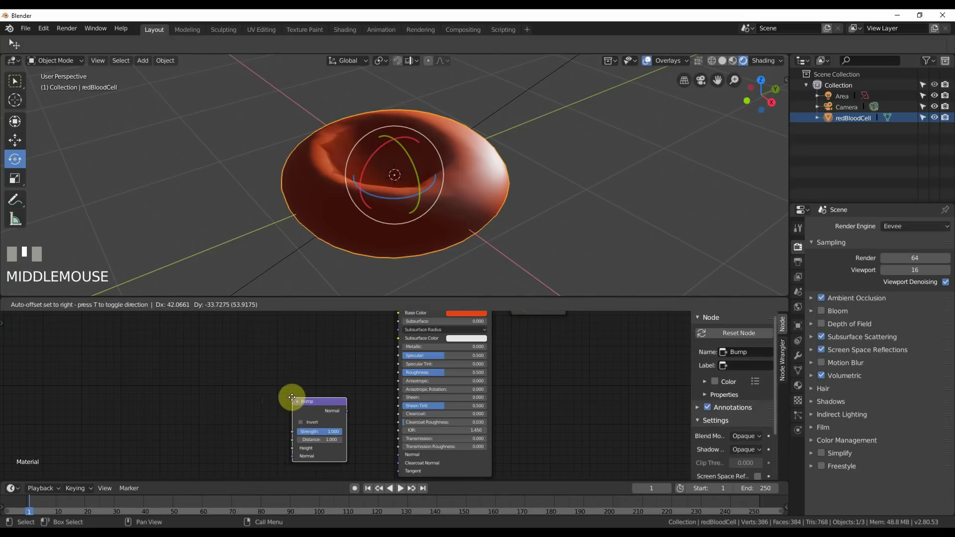
pyautogui.click(321, 411)
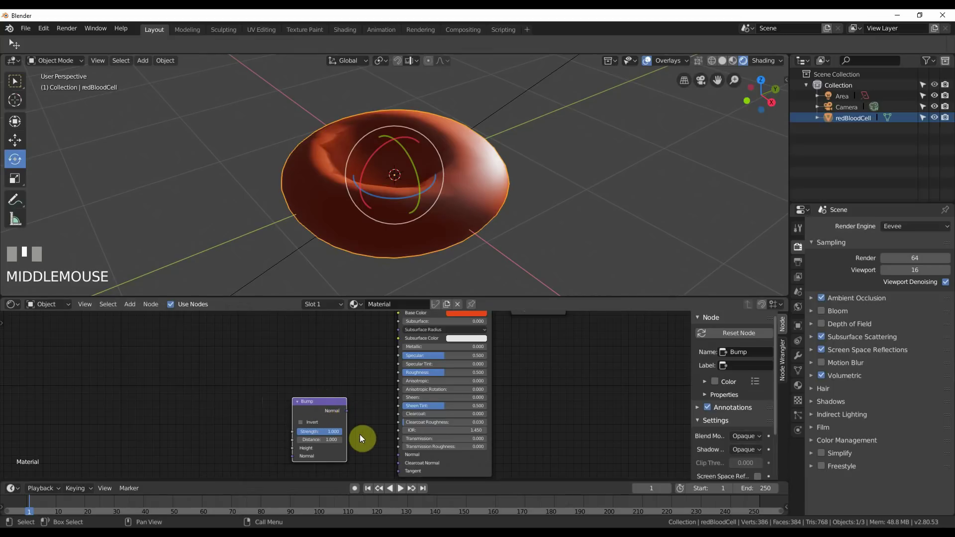
# Step: Connect the Bump node's Normal output to the Principled BSDF's Normal input and move the Bump node closer to it
pyautogui.scroll(6, 351, 411)
pyautogui.moveTo(366, 428); pyautogui.dragTo(367, 363, button='middle')
pyautogui.scroll(2, 383, 364)
pyautogui.moveTo(337, 344); pyautogui.dragTo(444, 439)
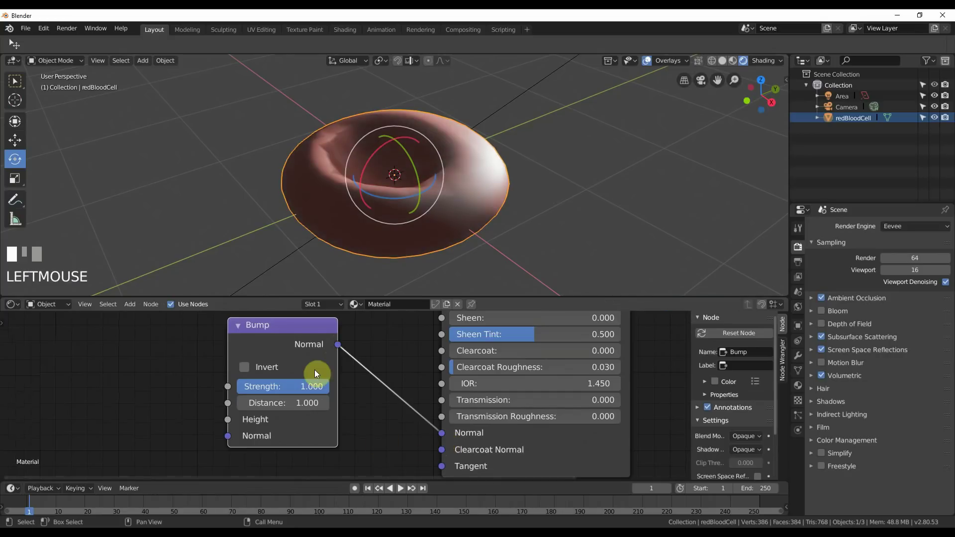
pyautogui.moveTo(297, 328); pyautogui.dragTo(334, 347)
pyautogui.scroll(-2, 314, 373)
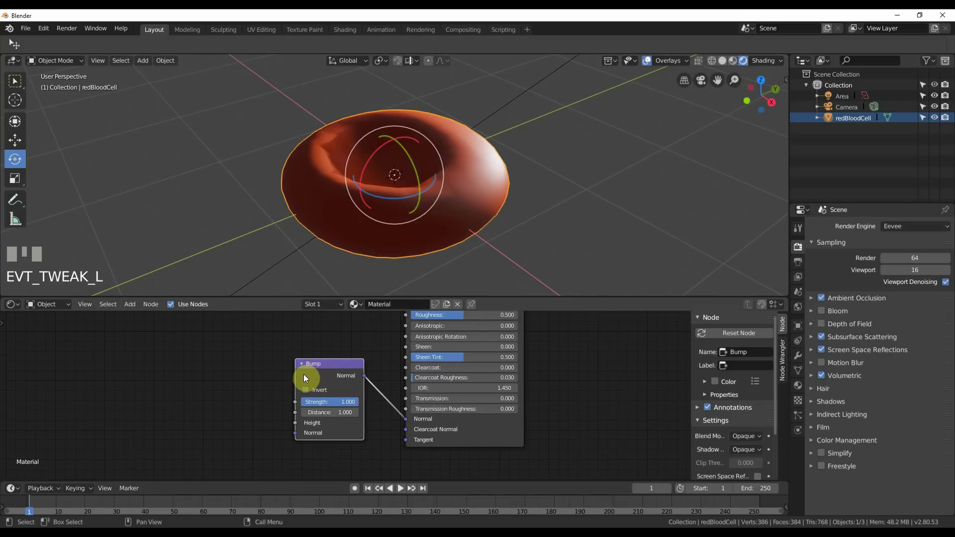
# Step: Add Image Texture, Mapping and Texture Coordinate nodes ahead of the Bump node and feed the Mapping node with Object coordinates
pyautogui.click(302, 377)
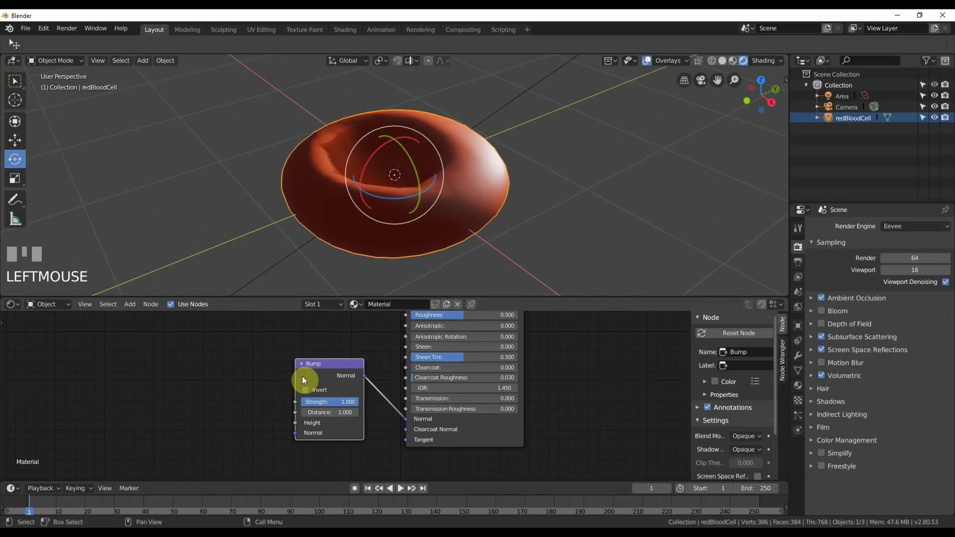
pyautogui.hotkey('ctrl', 't')
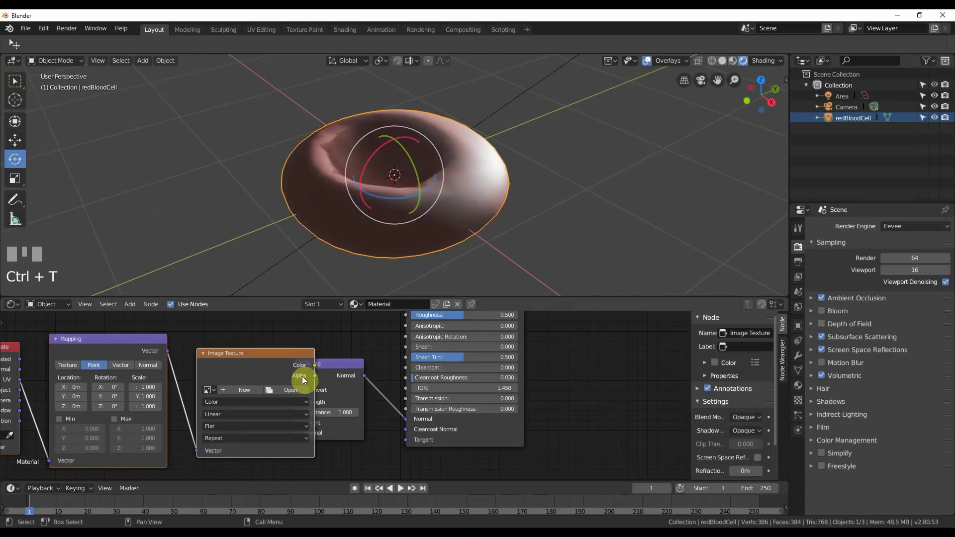
pyautogui.moveTo(326, 374); pyautogui.dragTo(449, 340)
pyautogui.moveTo(448, 340); pyautogui.dragTo(529, 331, button='middle')
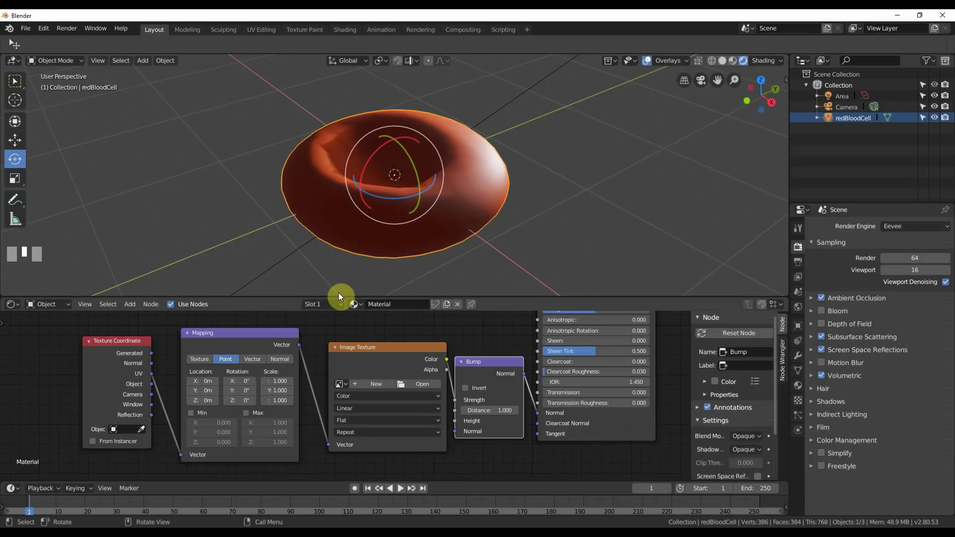
pyautogui.moveTo(151, 389); pyautogui.dragTo(181, 458)
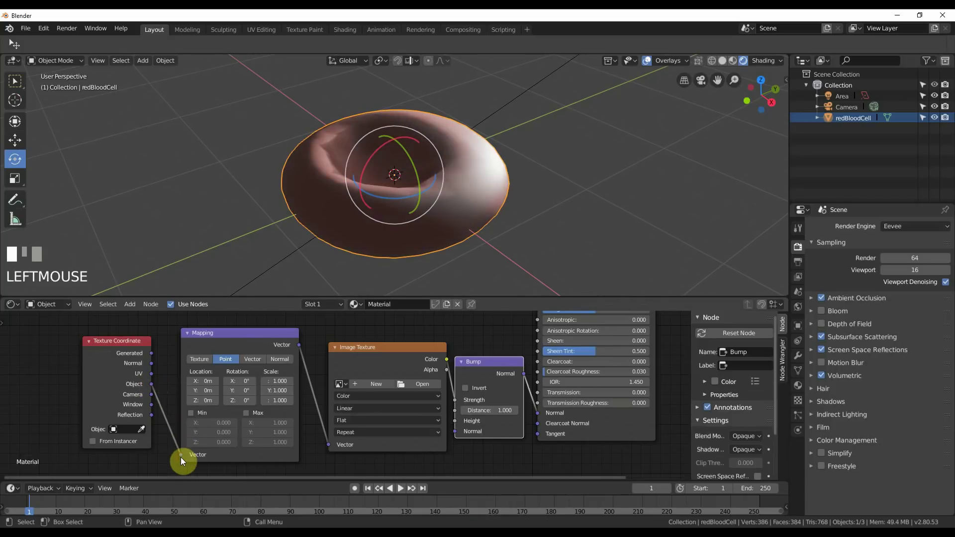
# Step: Switch the Image Texture node to a Voronoi Texture
pyautogui.moveTo(386, 359); pyautogui.dragTo(340, 370, button='middle')
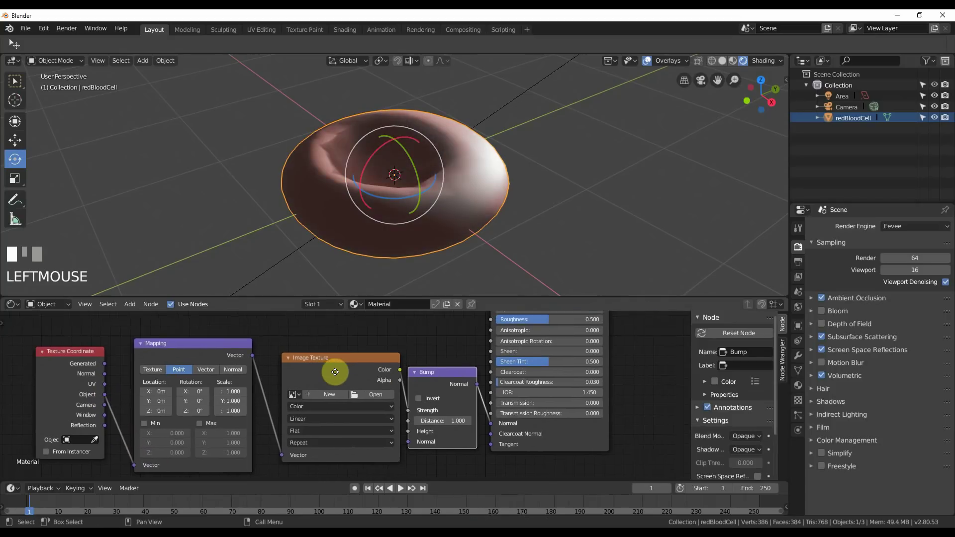
pyautogui.moveTo(341, 372); pyautogui.dragTo(335, 374)
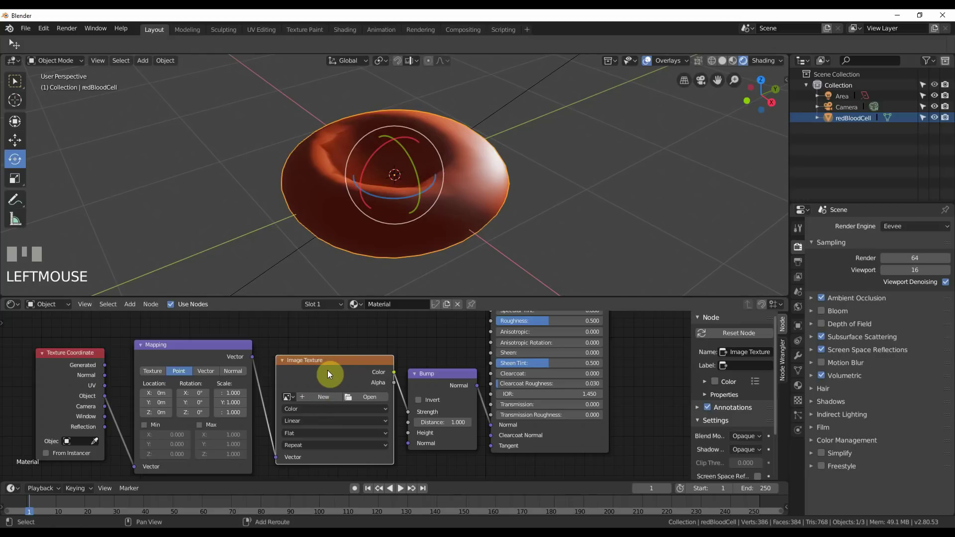
pyautogui.hotkey('shift', 's')
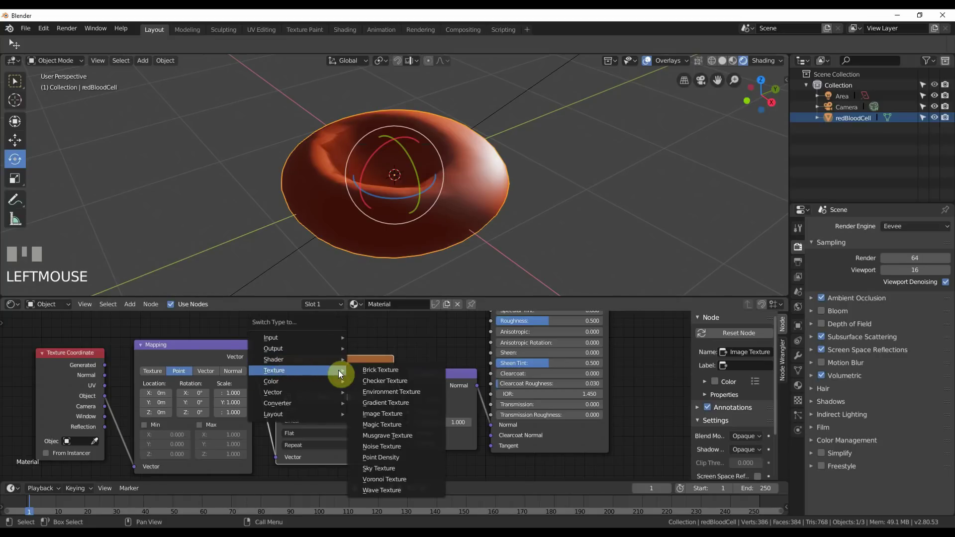
pyautogui.click(379, 478)
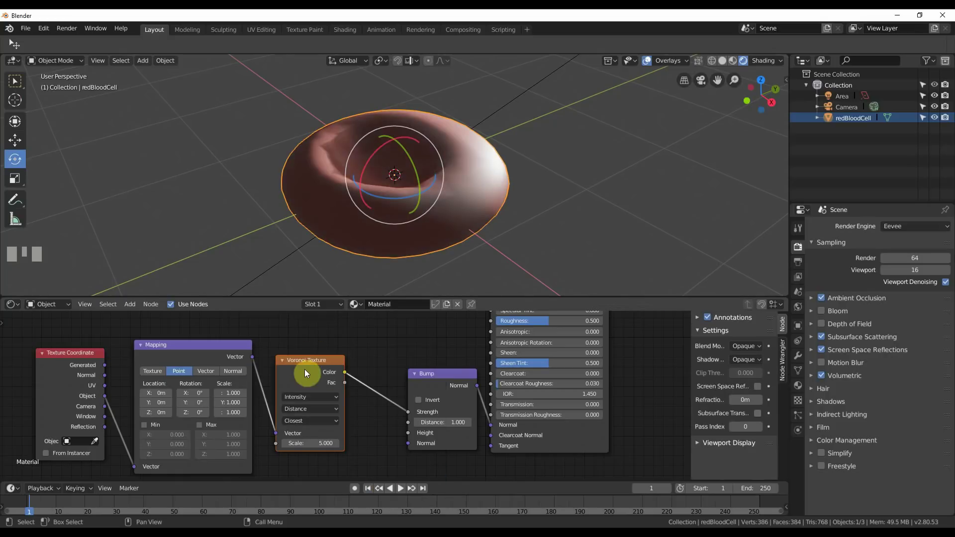
# Step: Spread out the Texture Coordinate, Mapping and Voronoi Texture nodes to leave more room before the Bump node
pyautogui.click(319, 364)
pyautogui.moveTo(319, 365)
pyautogui.mouseDown()
pyautogui.moveTo(349, 363)
pyautogui.moveTo(311, 371)
pyautogui.mouseUp()
pyautogui.click(326, 368)
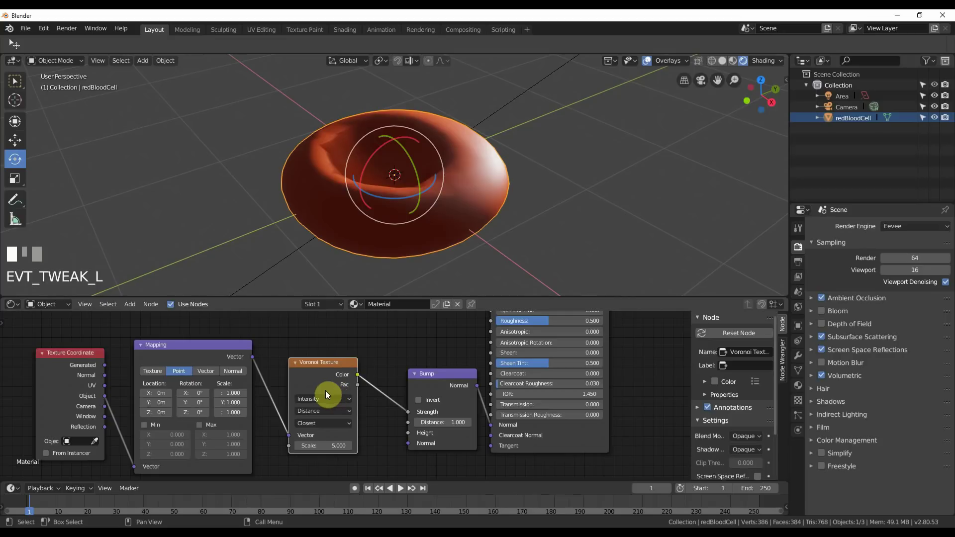
pyautogui.moveTo(79, 354); pyautogui.dragTo(36, 347)
pyautogui.click(204, 346)
pyautogui.moveTo(202, 342); pyautogui.dragTo(138, 337)
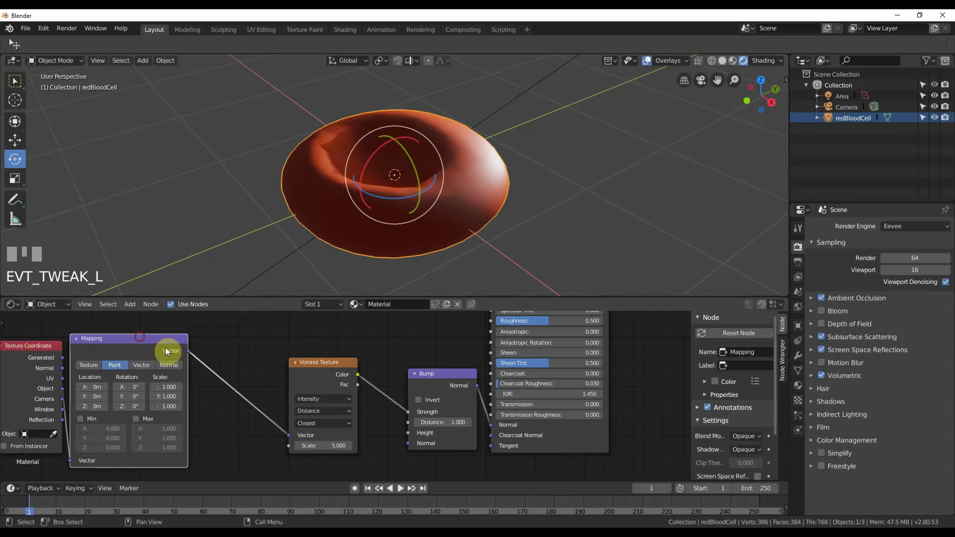
pyautogui.moveTo(310, 371); pyautogui.dragTo(260, 366)
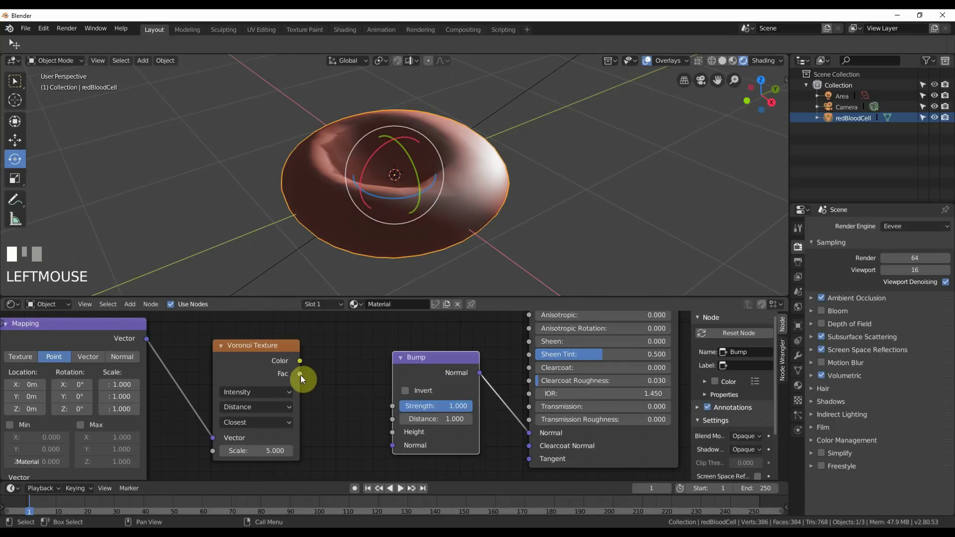
# Step: Replace the Voronoi Color link to the Bump node with a link from the Voronoi Fac output to Bump Height
pyautogui.moveTo(300, 374); pyautogui.dragTo(398, 436)
pyautogui.moveTo(528, 203)
pyautogui.mouseDown(button='middle')
pyautogui.moveTo(520, 214)
pyautogui.moveTo(539, 175)
pyautogui.moveTo(535, 212)
pyautogui.moveTo(532, 199)
pyautogui.moveTo(521, 213)
pyautogui.moveTo(513, 201)
pyautogui.moveTo(521, 222)
pyautogui.moveTo(515, 211)
pyautogui.moveTo(527, 211)
pyautogui.moveTo(518, 213)
pyautogui.mouseUp(button='middle')
pyautogui.scroll(2, 534, 213)
pyautogui.scroll(-1, 514, 201)
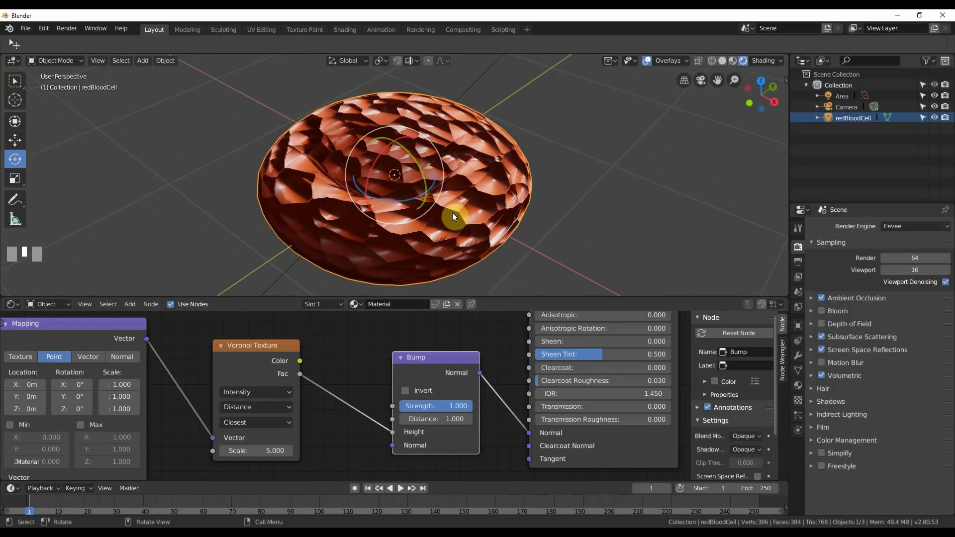
# Step: Move the Bump node closer to the Voronoi Texture and raise the Voronoi scale to about 10.7
pyautogui.moveTo(435, 357); pyautogui.dragTo(380, 350)
pyautogui.moveTo(271, 450); pyautogui.dragTo(299, 450)
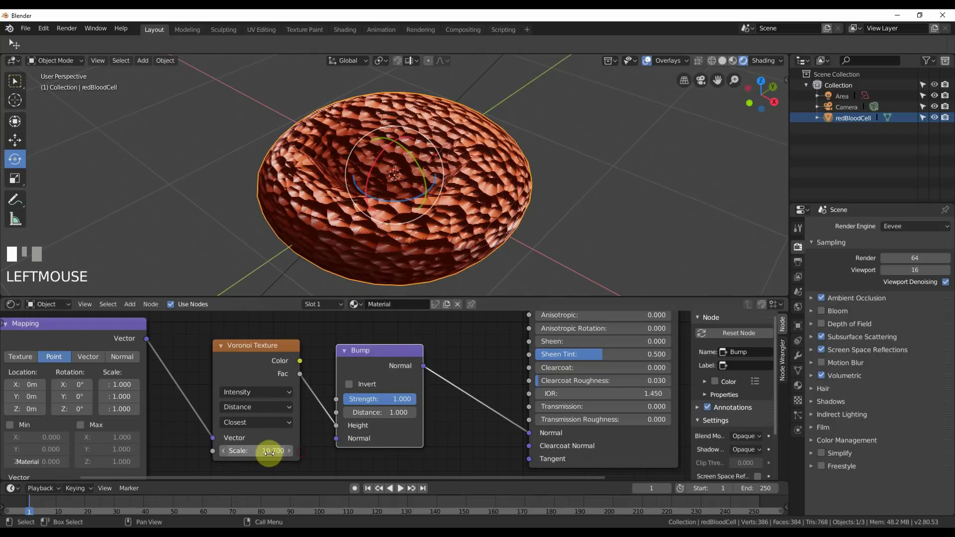
# Step: Enable Invert on the Bump node to reverse the direction of the Voronoi bumps
pyautogui.click(348, 384)
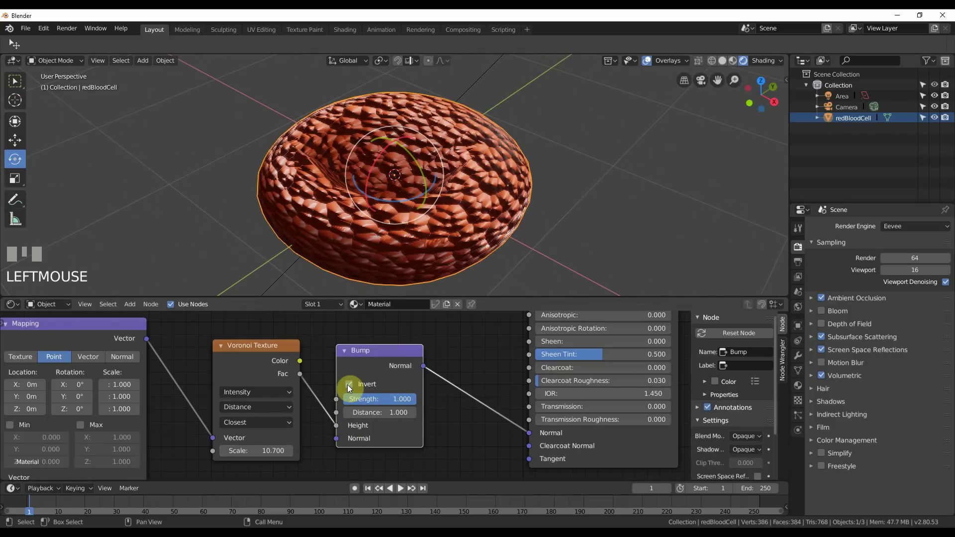
pyautogui.moveTo(457, 231)
pyautogui.mouseDown(button='middle')
pyautogui.moveTo(462, 208)
pyautogui.moveTo(463, 228)
pyautogui.mouseUp(button='middle')
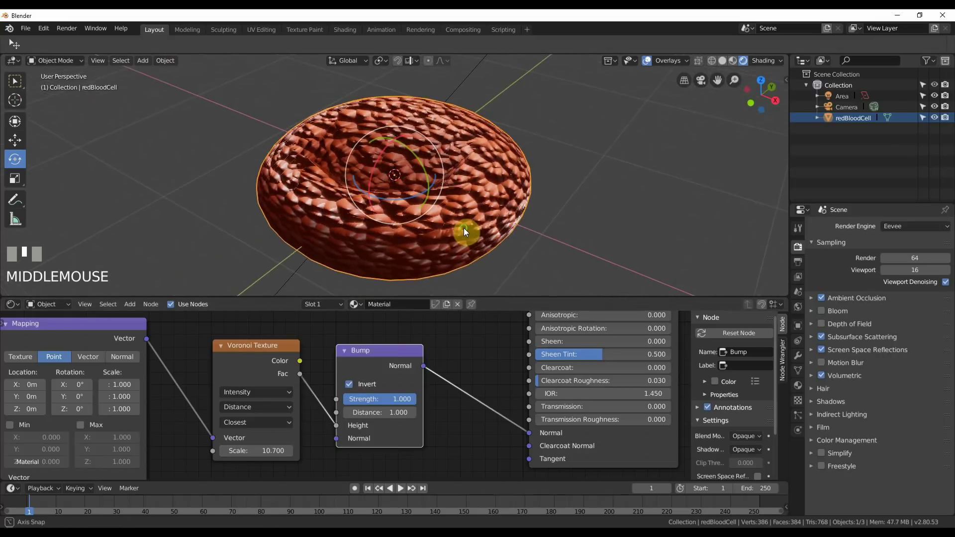
pyautogui.scroll(2, 464, 228)
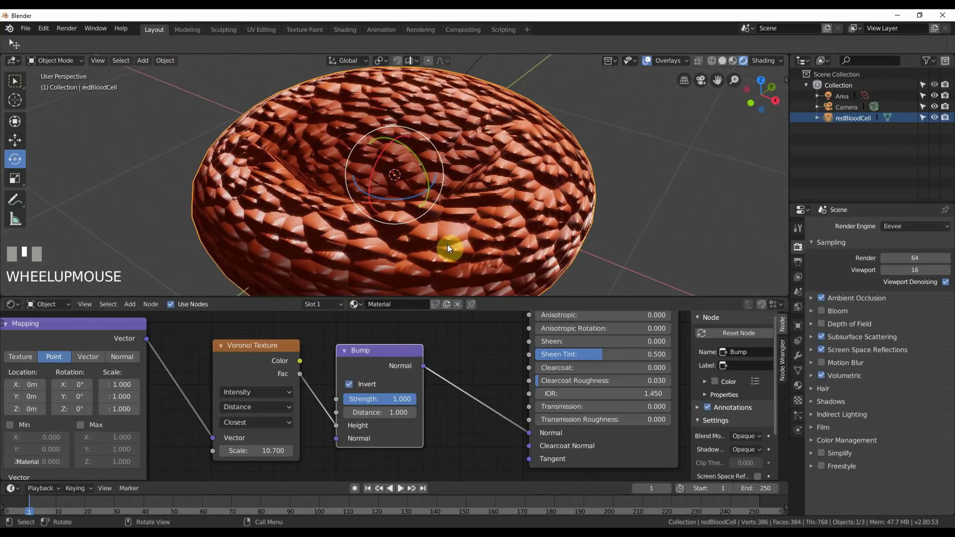
pyautogui.moveTo(468, 234)
pyautogui.mouseDown(button='middle')
pyautogui.moveTo(435, 238)
pyautogui.moveTo(451, 242)
pyautogui.moveTo(462, 228)
pyautogui.mouseUp(button='middle')
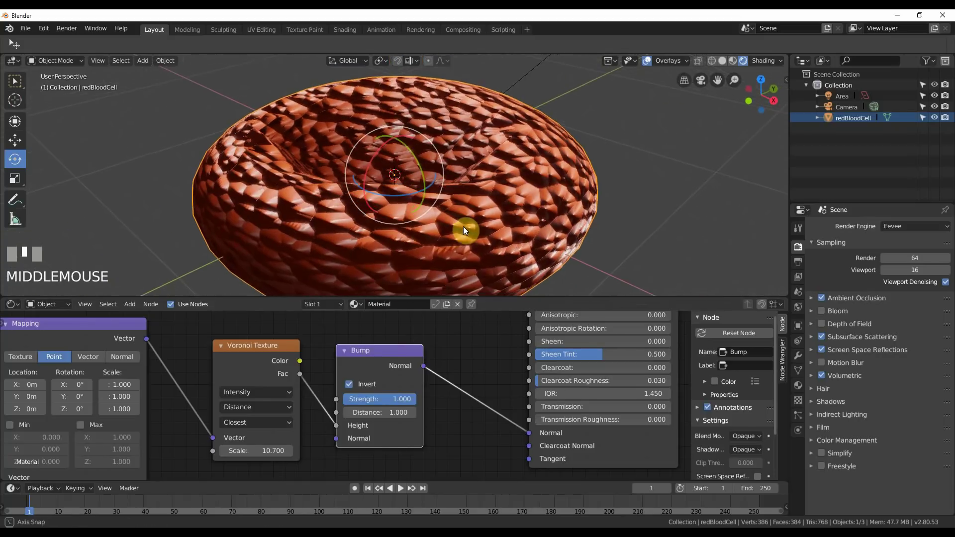
pyautogui.scroll(-2, 462, 227)
pyautogui.scroll(4, 462, 227)
pyautogui.scroll(2, 463, 249)
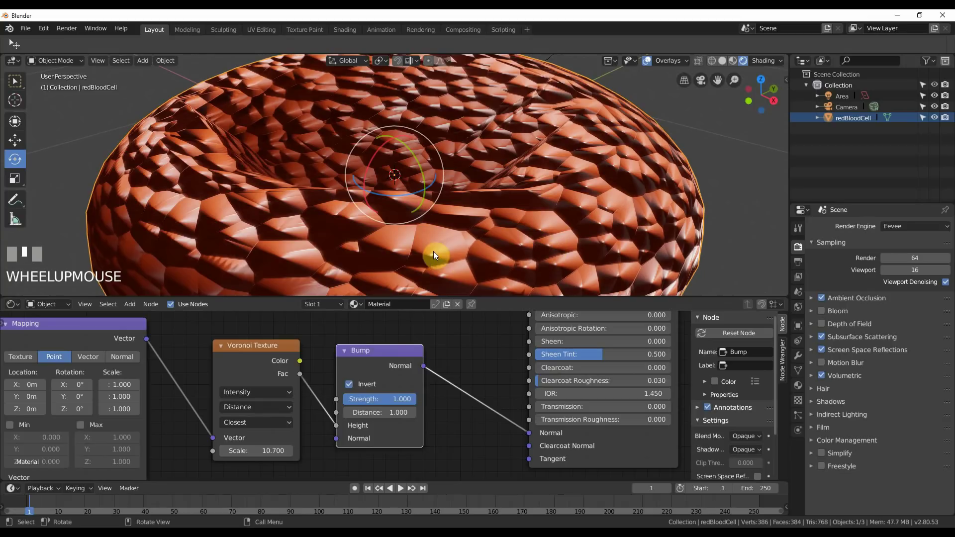
pyautogui.scroll(-3, 417, 263)
pyautogui.moveTo(415, 255); pyautogui.dragTo(425, 258, button='middle')
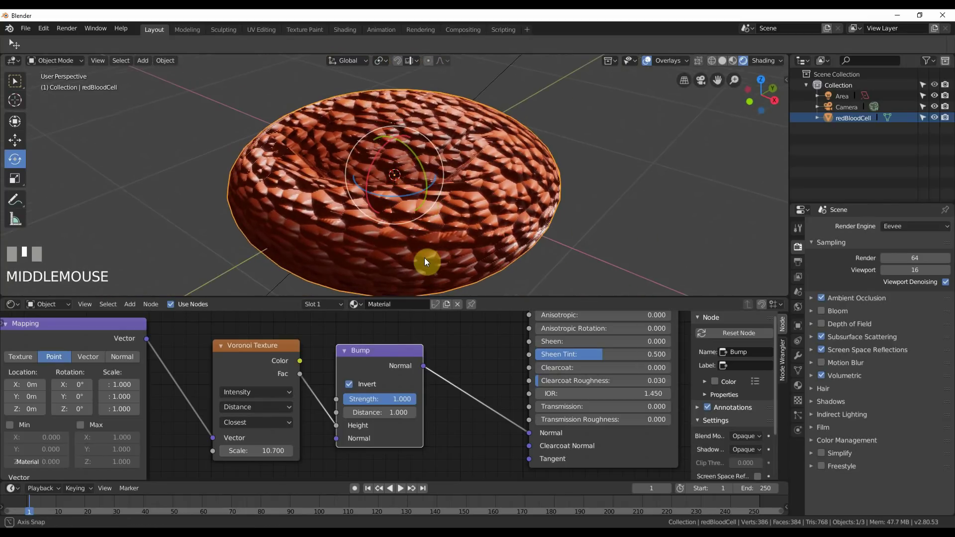
# Step: Shift the Voronoi Texture node toward Mapping and the Bump node toward Principled BSDF, opening a wide gap between them
pyautogui.moveTo(256, 348); pyautogui.dragTo(217, 341)
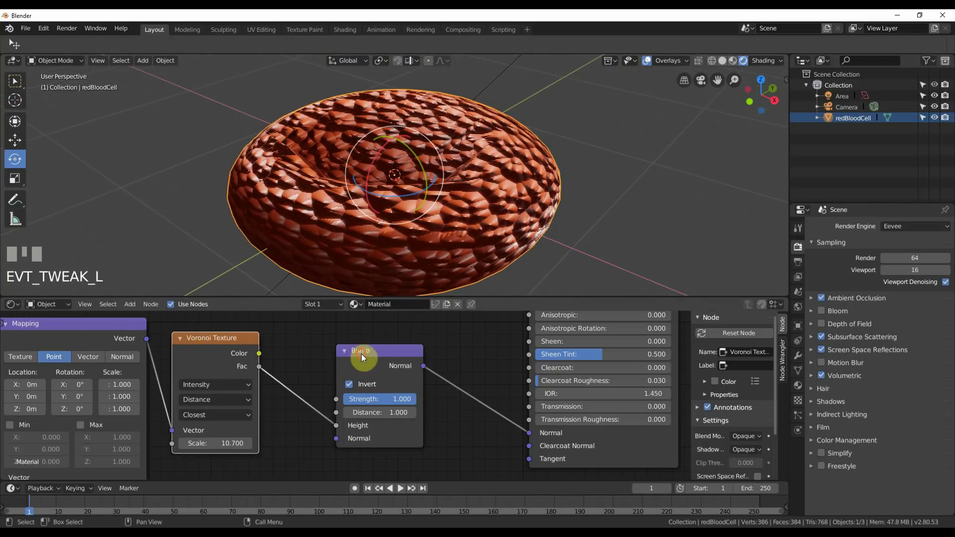
pyautogui.moveTo(361, 353); pyautogui.dragTo(315, 347)
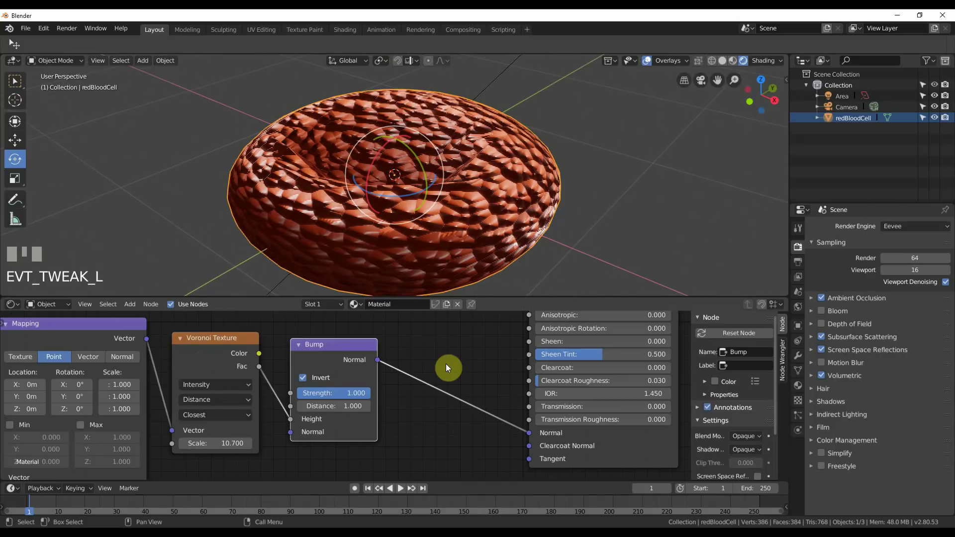
pyautogui.moveTo(352, 393)
pyautogui.mouseDown()
pyautogui.moveTo(314, 392)
pyautogui.moveTo(336, 393)
pyautogui.mouseUp()
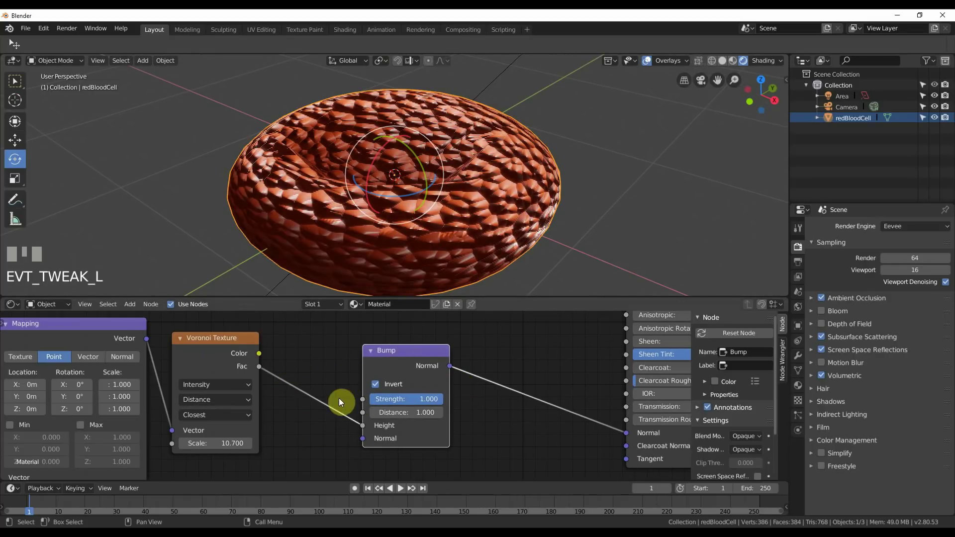
pyautogui.moveTo(403, 350); pyautogui.dragTo(513, 341)
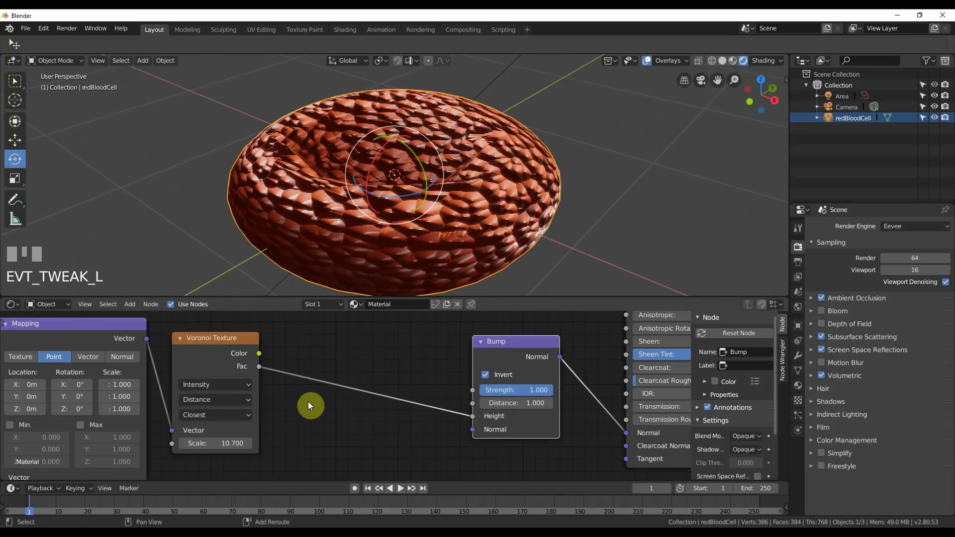
# Step: Add a ColorRamp converter node and insert it on the link between the Voronoi Fac output and Bump Height
pyautogui.click(132, 303)
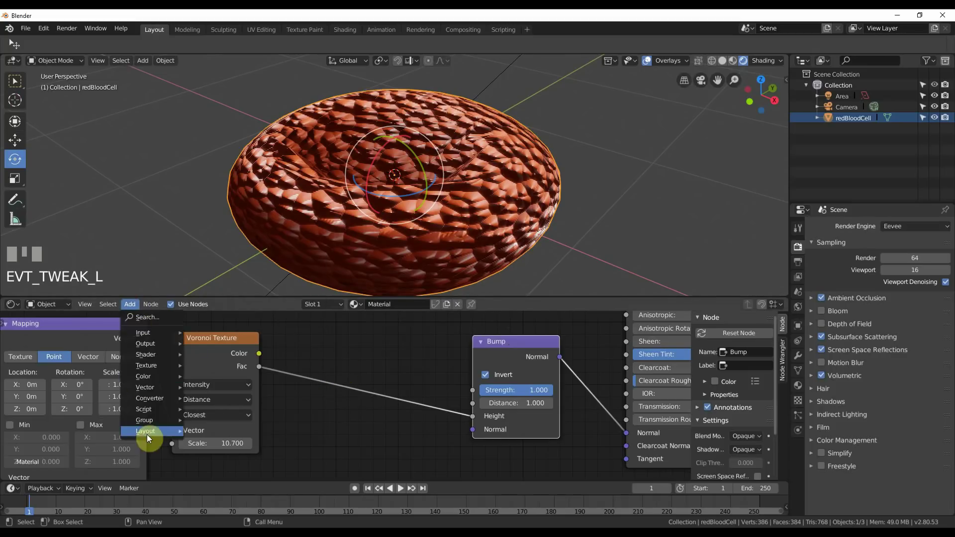
pyautogui.moveTo(153, 398)
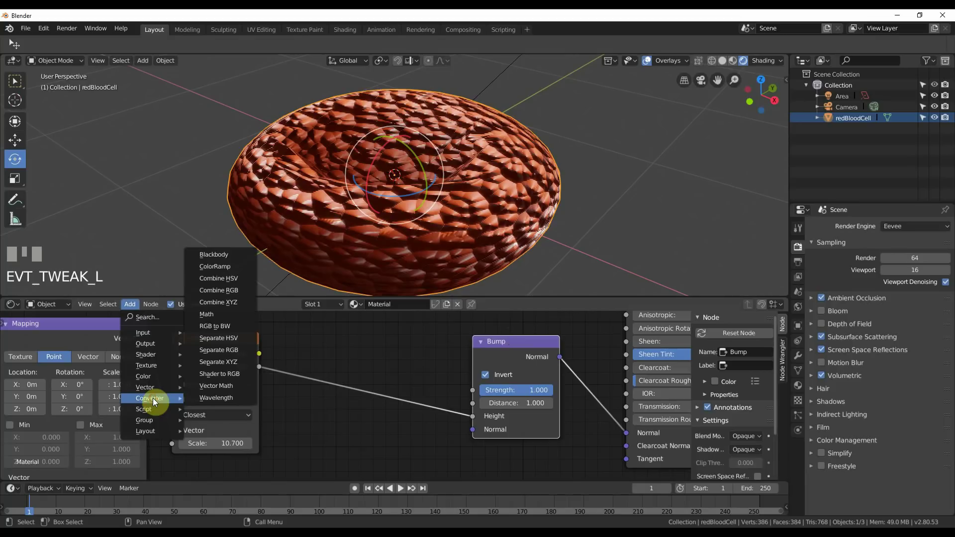
pyautogui.click(222, 267)
pyautogui.moveTo(329, 337); pyautogui.dragTo(292, 339)
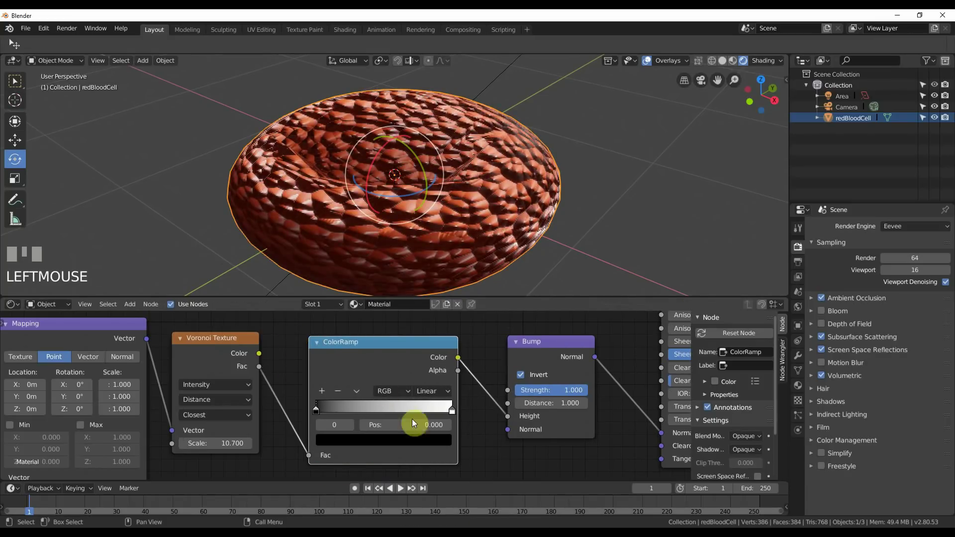
pyautogui.moveTo(452, 412); pyautogui.dragTo(481, 411)
pyautogui.moveTo(314, 409); pyautogui.dragTo(293, 401)
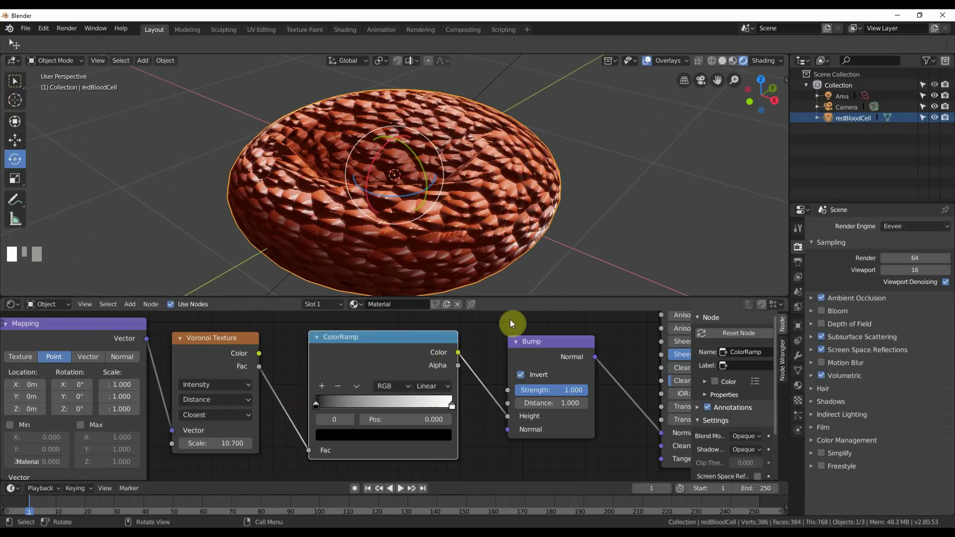
# Step: Darken the ColorRamp's white end stop to a medium grey to soften the bumps
pyautogui.scroll(5, 498, 249)
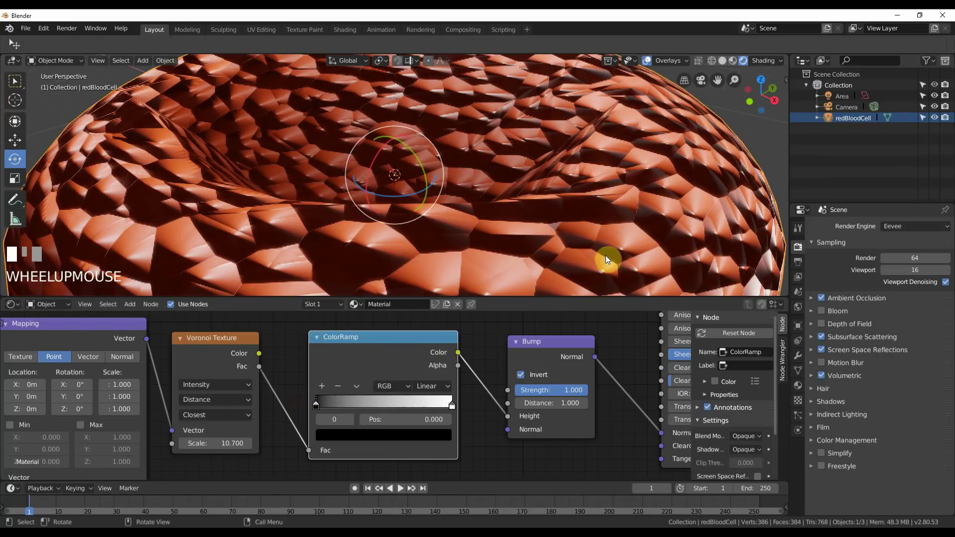
pyautogui.click(452, 405)
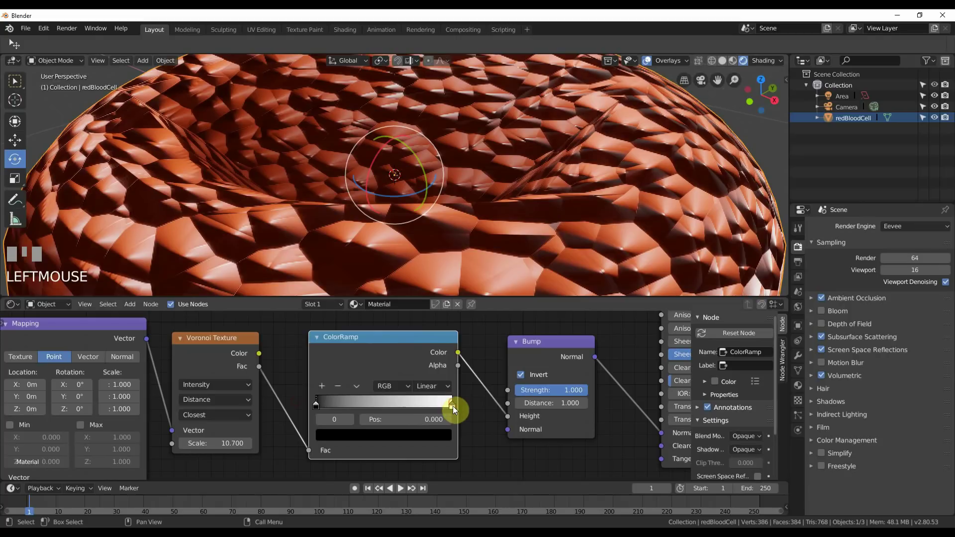
pyautogui.click(450, 402)
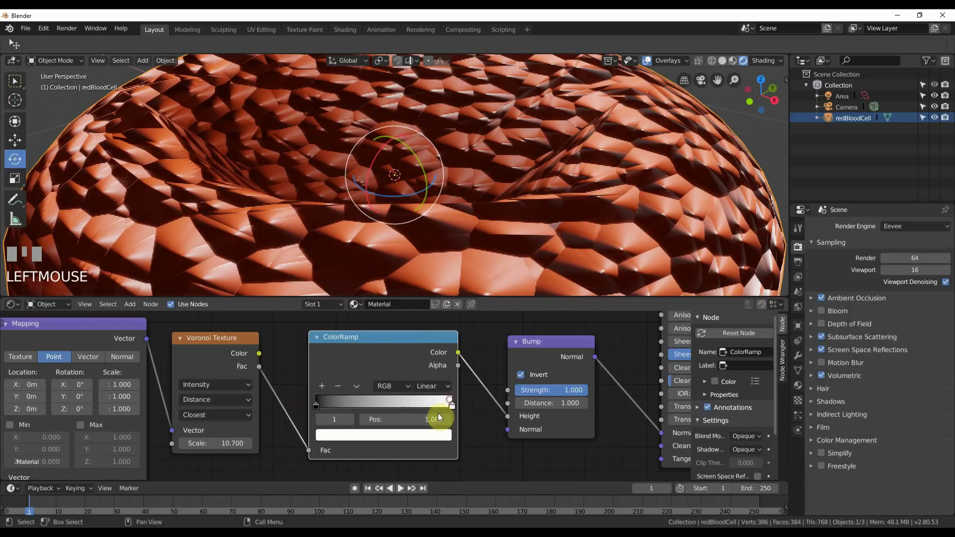
pyautogui.click(411, 434)
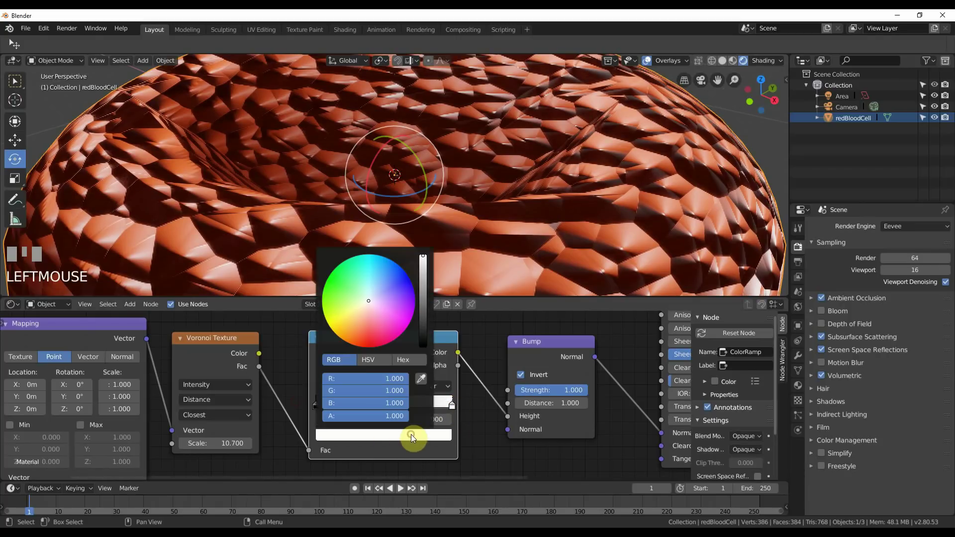
pyautogui.moveTo(424, 273); pyautogui.dragTo(424, 312)
pyautogui.scroll(-4, 548, 233)
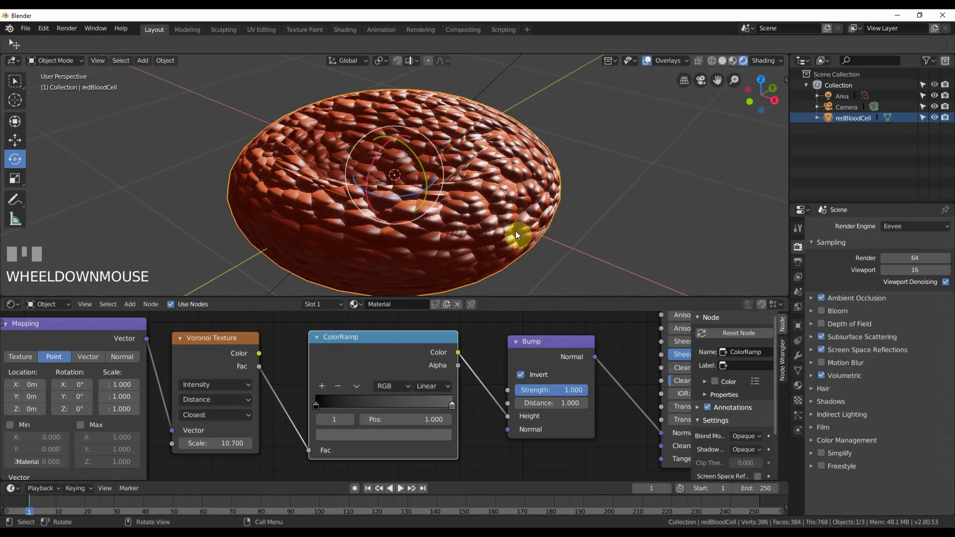
pyautogui.scroll(2, 515, 231)
pyautogui.scroll(-3, 515, 230)
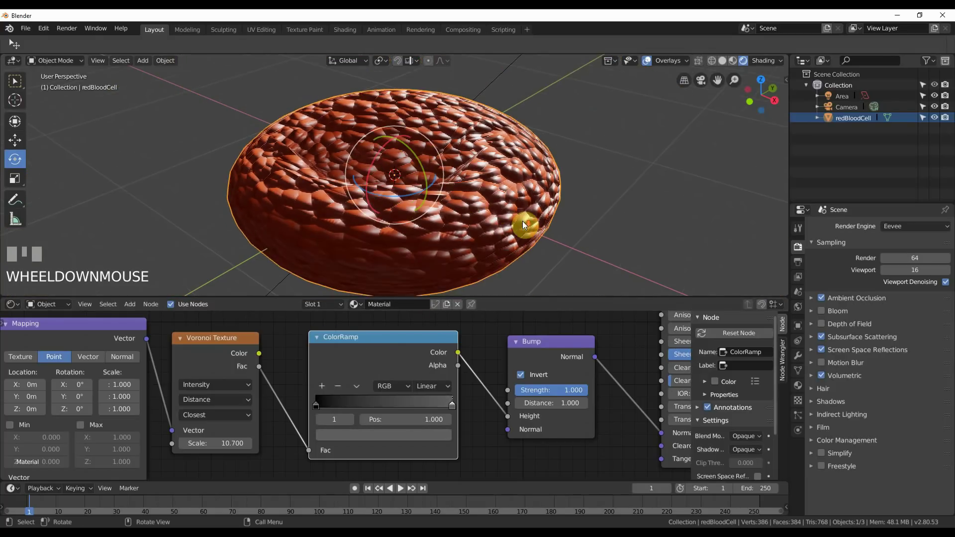
# Step: Deselect the cell and lower the Bump node's strength to about 0.176
pyautogui.click(603, 216)
pyautogui.moveTo(572, 392); pyautogui.dragTo(531, 390)
pyautogui.moveTo(547, 279); pyautogui.dragTo(503, 207, button='middle')
pyautogui.scroll(-2, 503, 207)
pyautogui.scroll(-2, 503, 207)
pyautogui.scroll(1, 503, 206)
pyautogui.moveTo(537, 390); pyautogui.dragTo(526, 389)
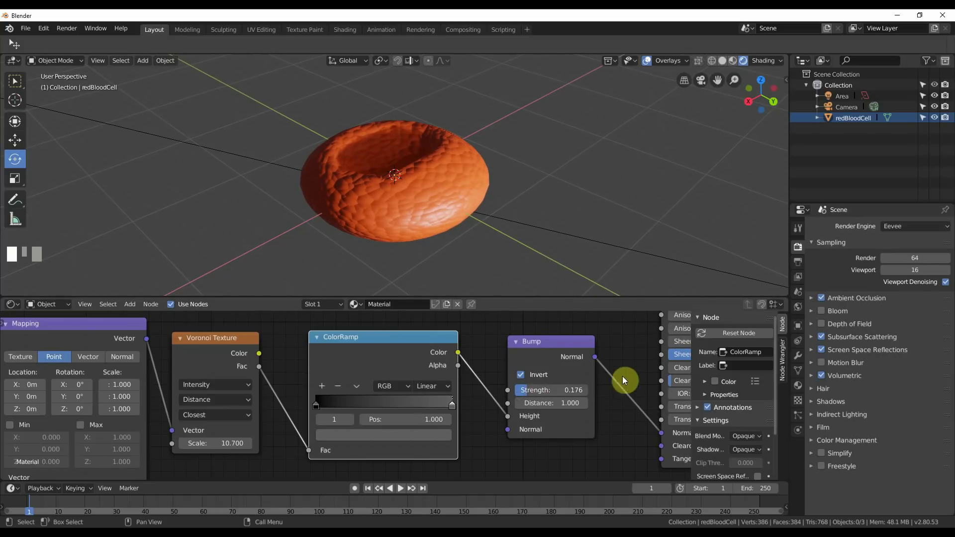
# Step: Duplicate the ColorRamp node and place the copy above the original, beside the Principled BSDF node
pyautogui.scroll(-5, 624, 368)
pyautogui.moveTo(496, 343); pyautogui.dragTo(450, 391, button='middle')
pyautogui.scroll(2, 450, 392)
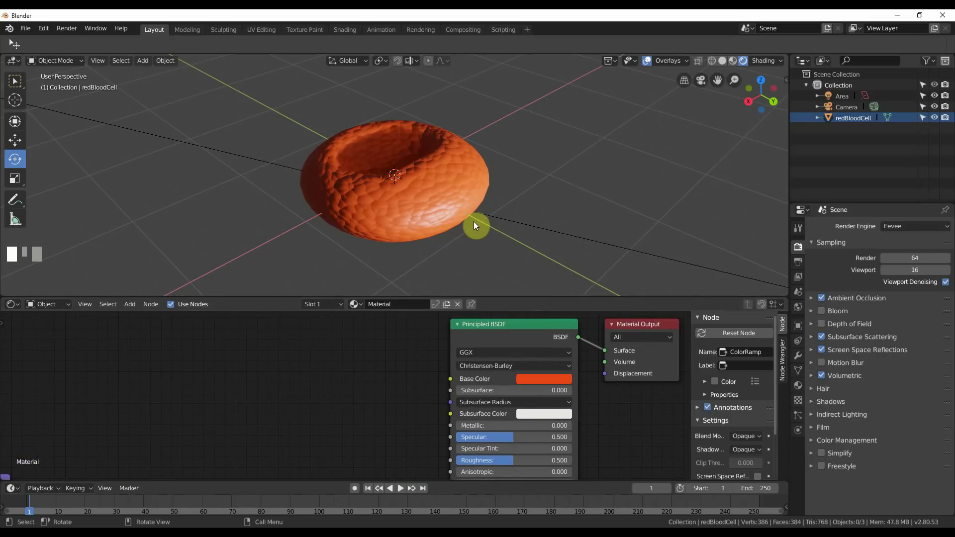
pyautogui.moveTo(431, 198); pyautogui.dragTo(487, 217, button='middle')
pyautogui.scroll(3, 479, 219)
pyautogui.scroll(-3, 487, 217)
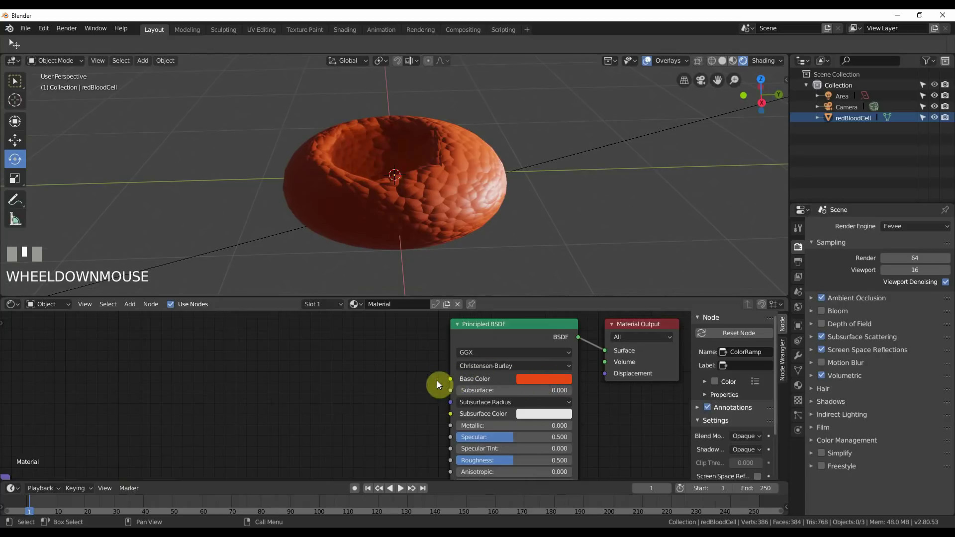
pyautogui.scroll(-2, 306, 381)
pyautogui.moveTo(298, 404); pyautogui.dragTo(345, 353, button='middle')
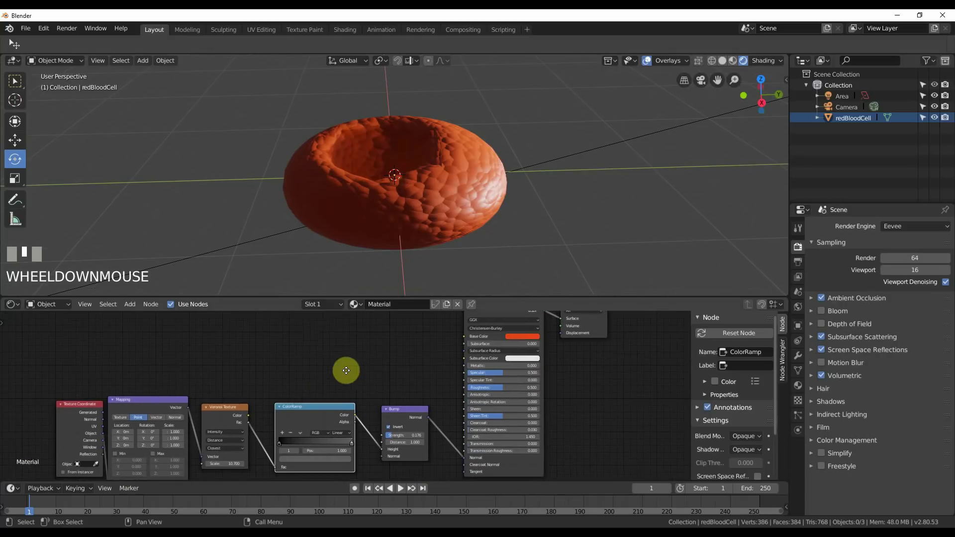
pyautogui.click(309, 409)
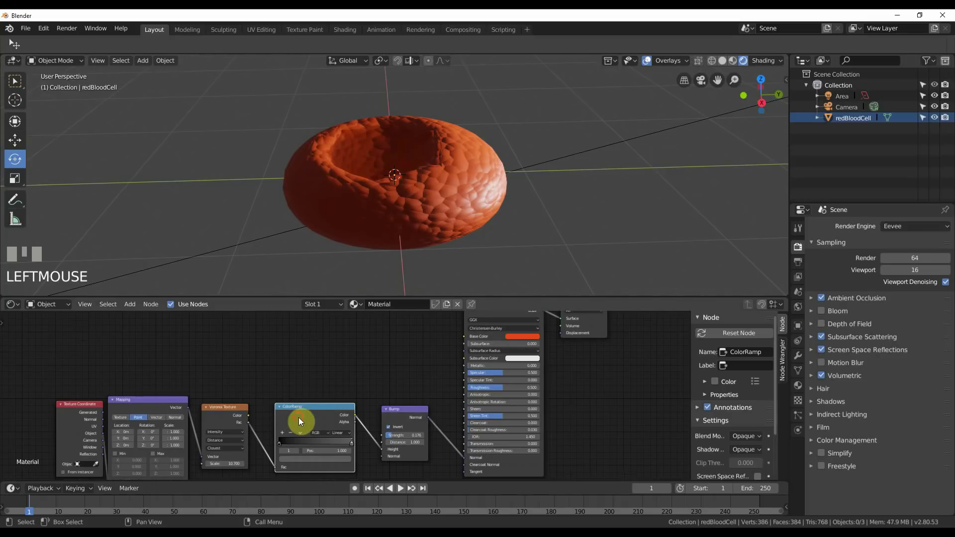
pyautogui.moveTo(326, 398); pyautogui.dragTo(317, 400, button='middle')
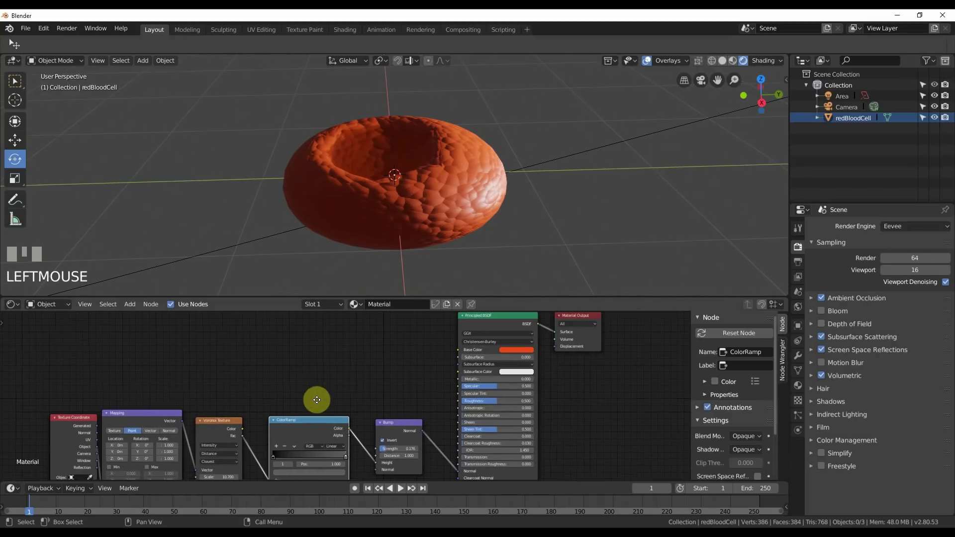
pyautogui.click(321, 424)
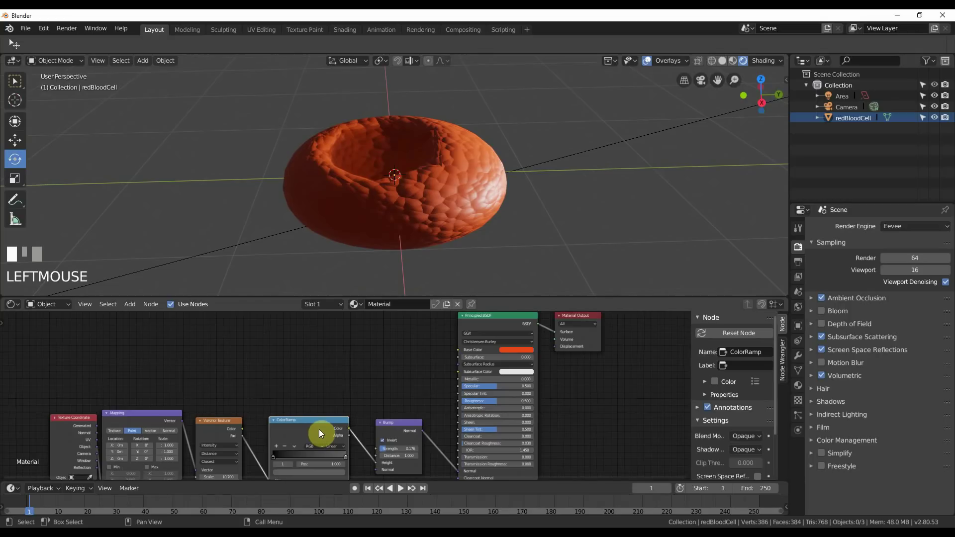
pyautogui.hotkey('shift', 'd')
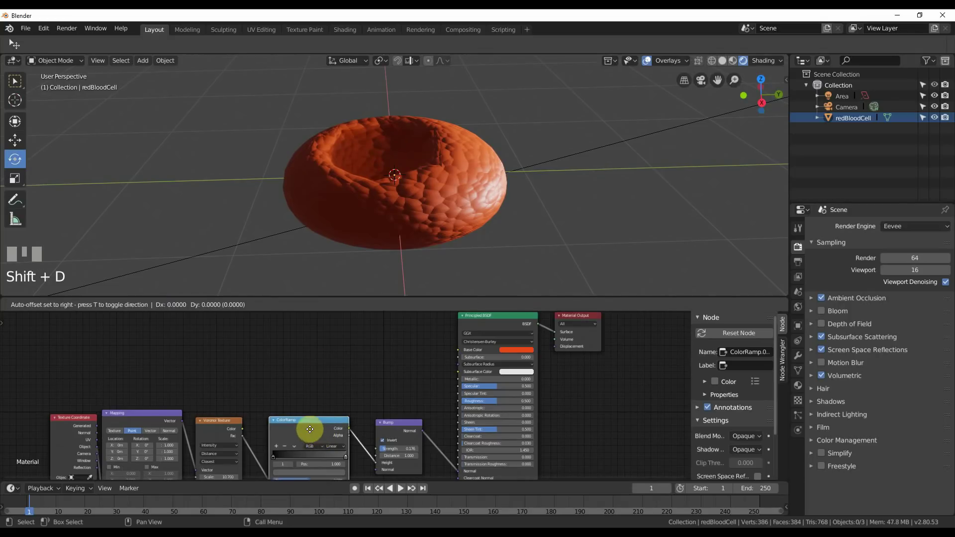
pyautogui.click(358, 338)
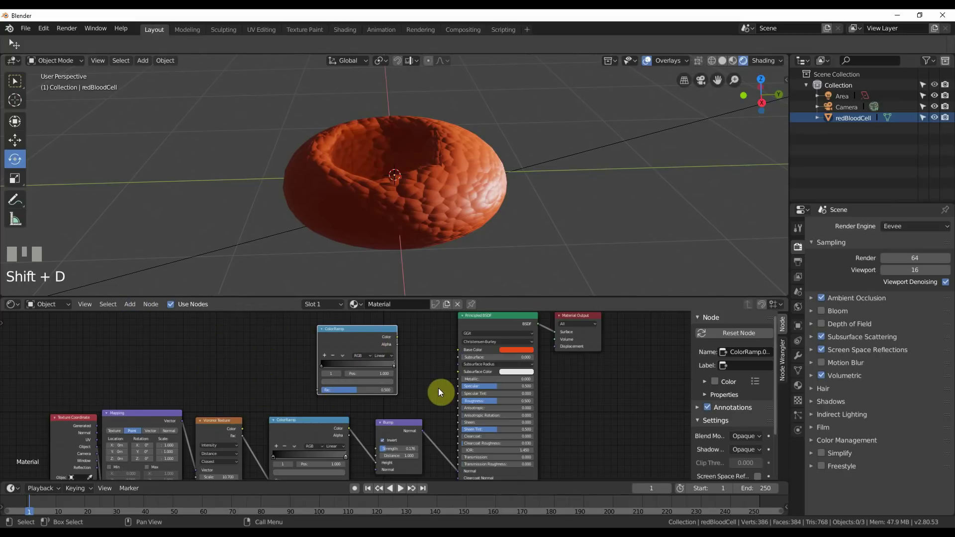
# Step: Link the duplicated ColorRamp's Color output to the Principled BSDF Base Color and move the ramp closer to it
pyautogui.scroll(3, 433, 413)
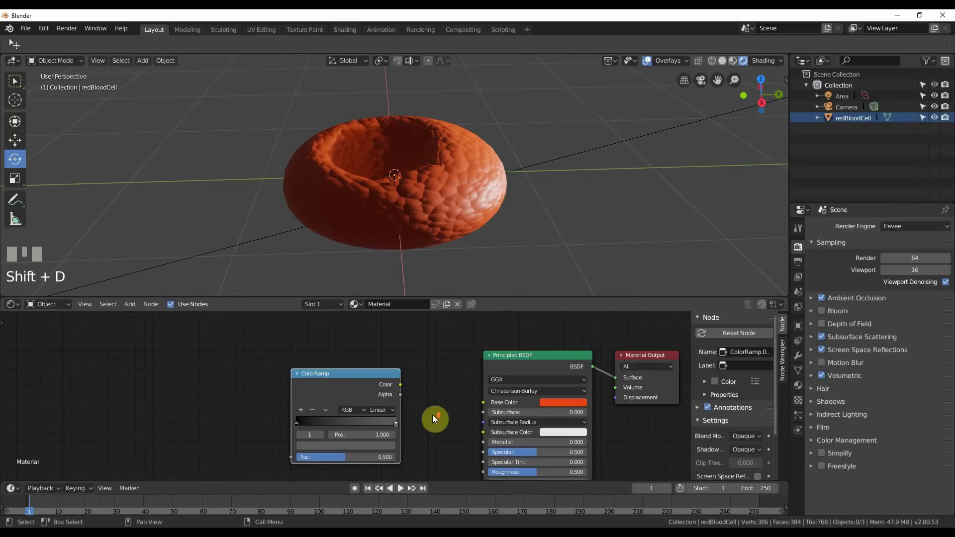
pyautogui.moveTo(466, 430); pyautogui.dragTo(433, 402, button='middle')
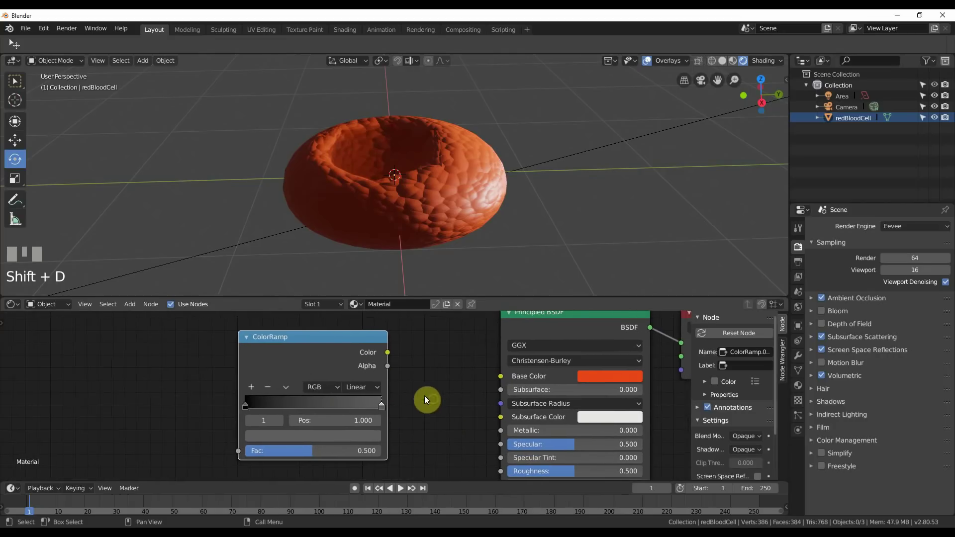
pyautogui.moveTo(388, 353); pyautogui.dragTo(507, 376)
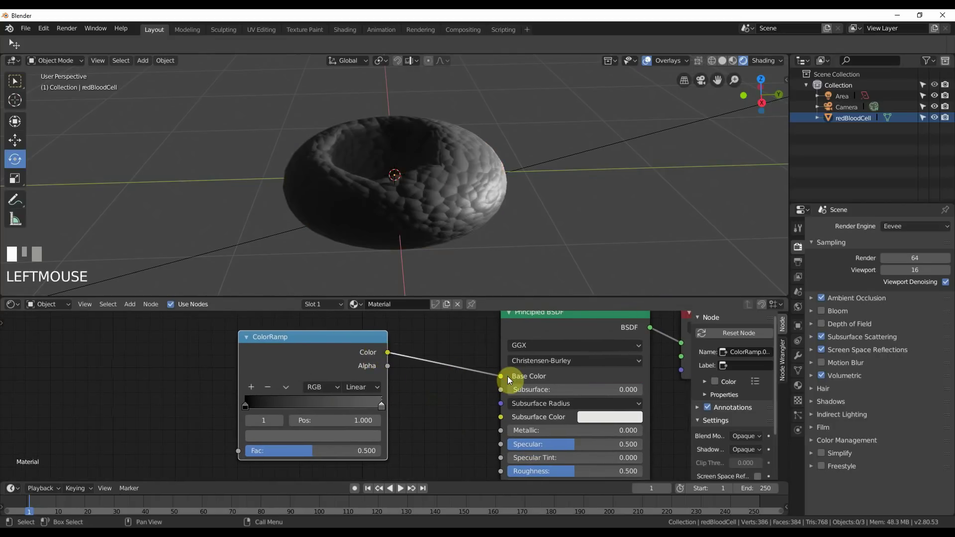
pyautogui.moveTo(359, 335); pyautogui.dragTo(415, 344)
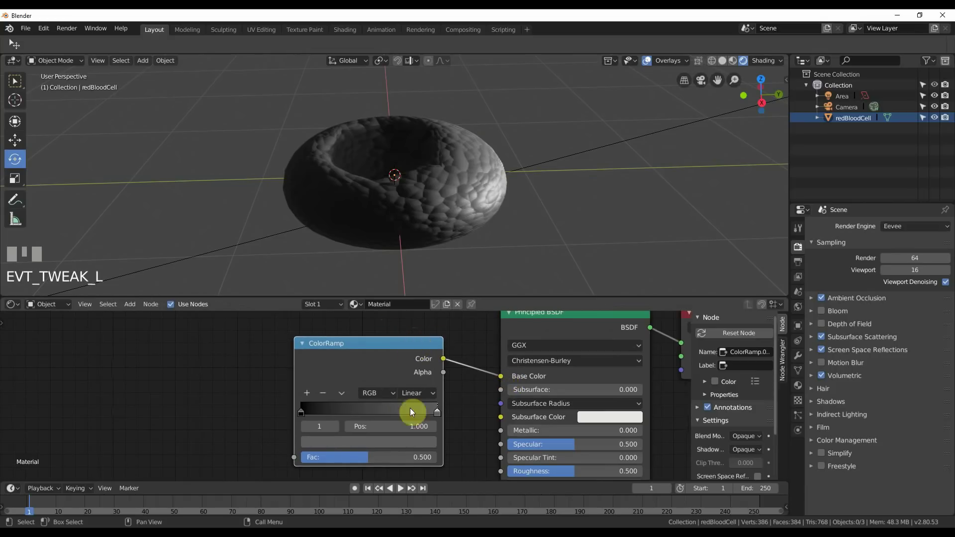
# Step: Change the duplicated ColorRamp's end stop from grey to dark green, keeping the stop at position 1.000
pyautogui.moveTo(435, 413)
pyautogui.mouseDown()
pyautogui.moveTo(443, 407)
pyautogui.moveTo(434, 409)
pyautogui.mouseUp()
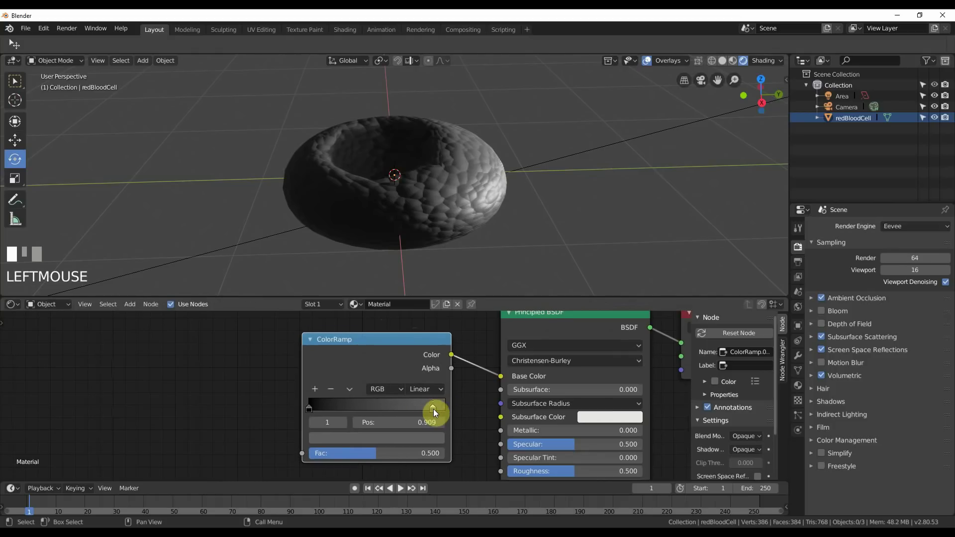
pyautogui.click(420, 437)
pyautogui.click(336, 266)
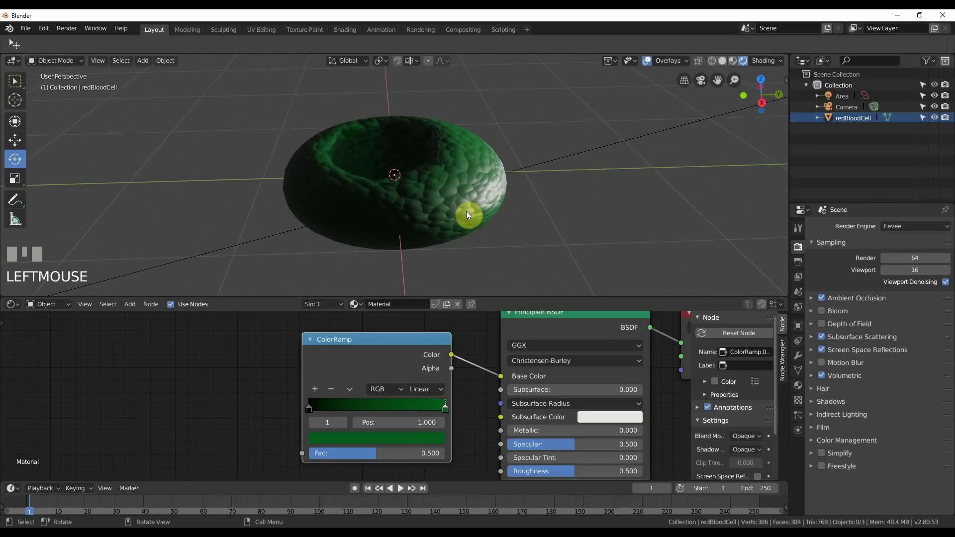
# Step: Change the Base Color ramp's start stop from black to crimson and set the ramp's Fac to about 0.523
pyautogui.click(309, 409)
pyautogui.click(334, 438)
pyautogui.moveTo(416, 304); pyautogui.dragTo(416, 270)
pyautogui.moveTo(369, 340)
pyautogui.mouseDown()
pyautogui.moveTo(365, 350)
pyautogui.moveTo(366, 339)
pyautogui.moveTo(377, 348)
pyautogui.moveTo(411, 329)
pyautogui.mouseUp()
pyautogui.click(264, 403)
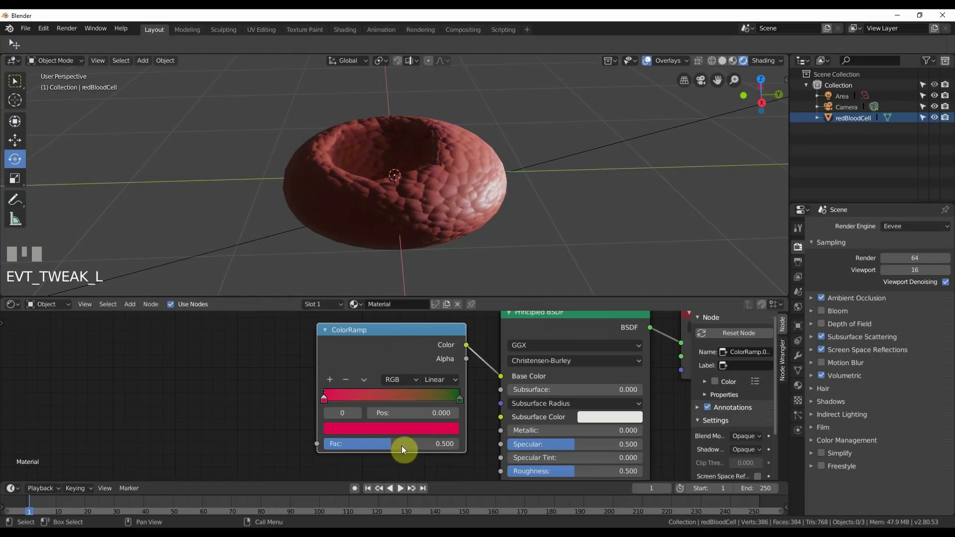
pyautogui.moveTo(390, 444)
pyautogui.mouseDown()
pyautogui.moveTo(324, 444)
pyautogui.moveTo(459, 443)
pyautogui.moveTo(378, 443)
pyautogui.moveTo(422, 444)
pyautogui.moveTo(393, 443)
pyautogui.mouseUp()
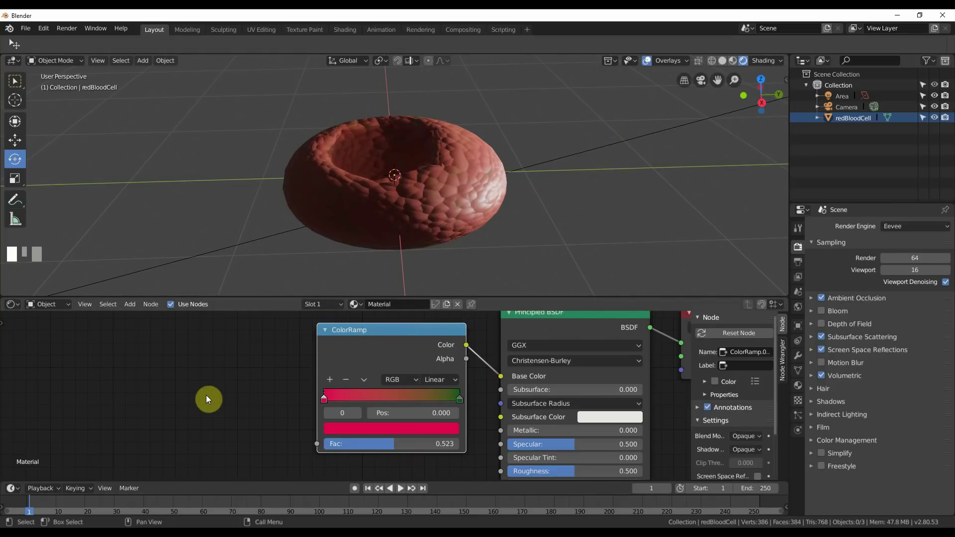
# Step: Add a Layer Weight node before the Base Color ramp and link its Fresnel output to the ramp's Fac input
pyautogui.hotkey('shift', 'a')
pyautogui.moveTo(206, 395)
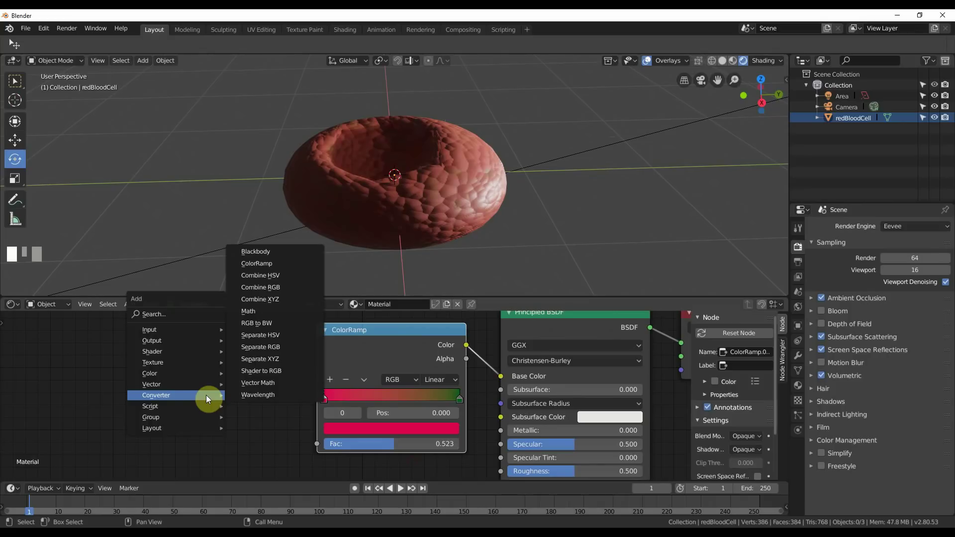
pyautogui.moveTo(171, 329)
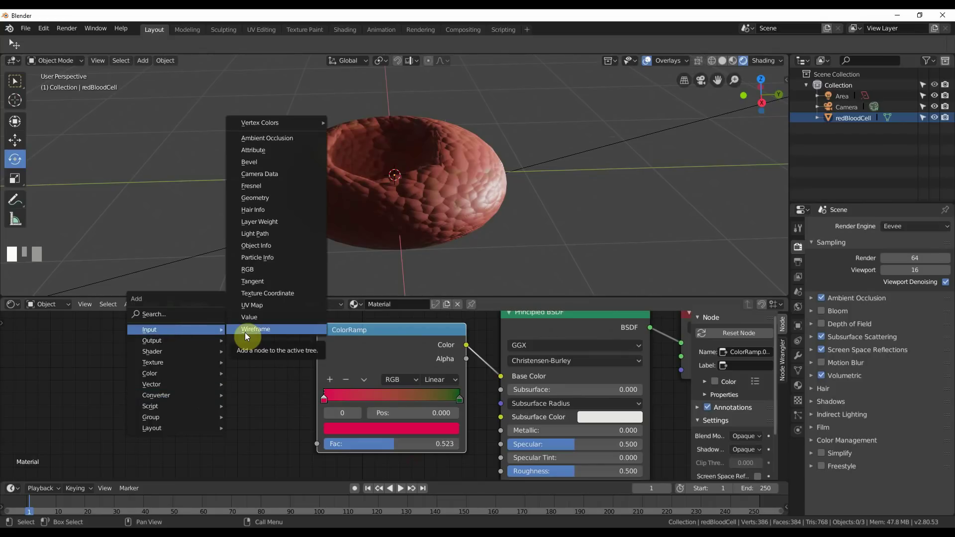
pyautogui.click(266, 222)
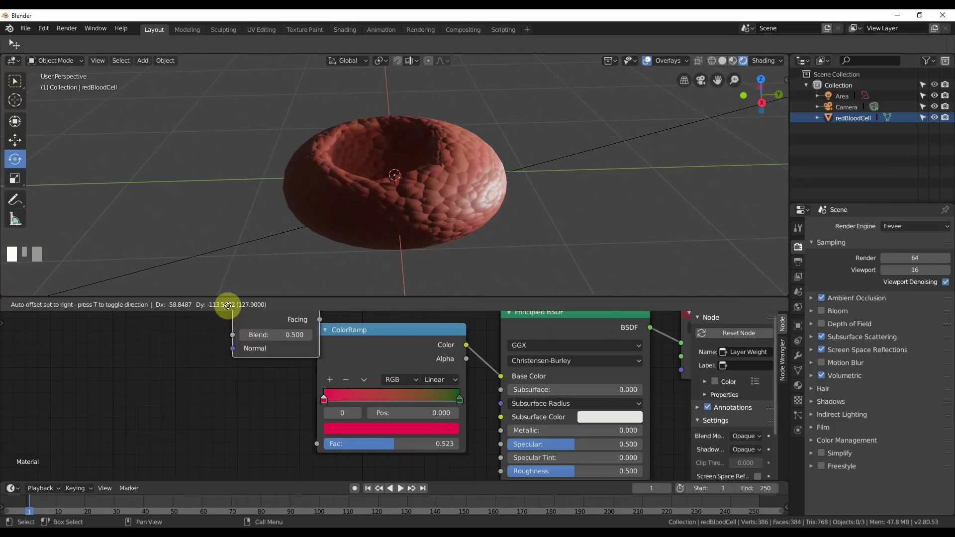
pyautogui.click(163, 339)
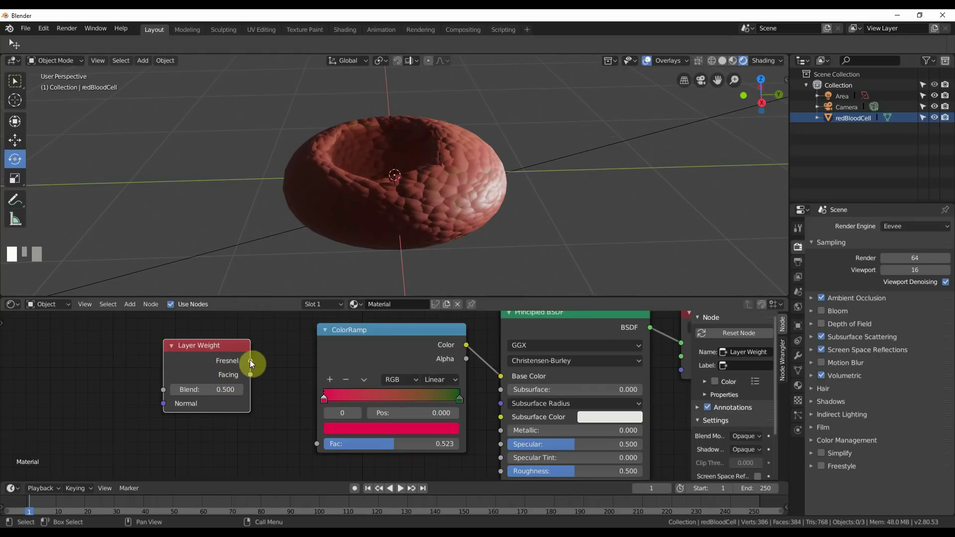
pyautogui.moveTo(252, 360); pyautogui.dragTo(321, 443)
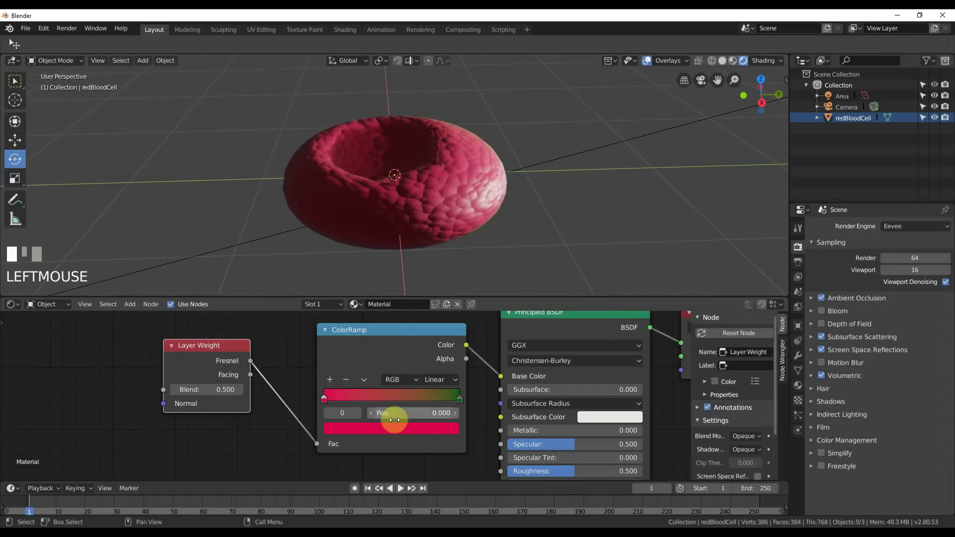
pyautogui.moveTo(394, 434); pyautogui.dragTo(392, 434)
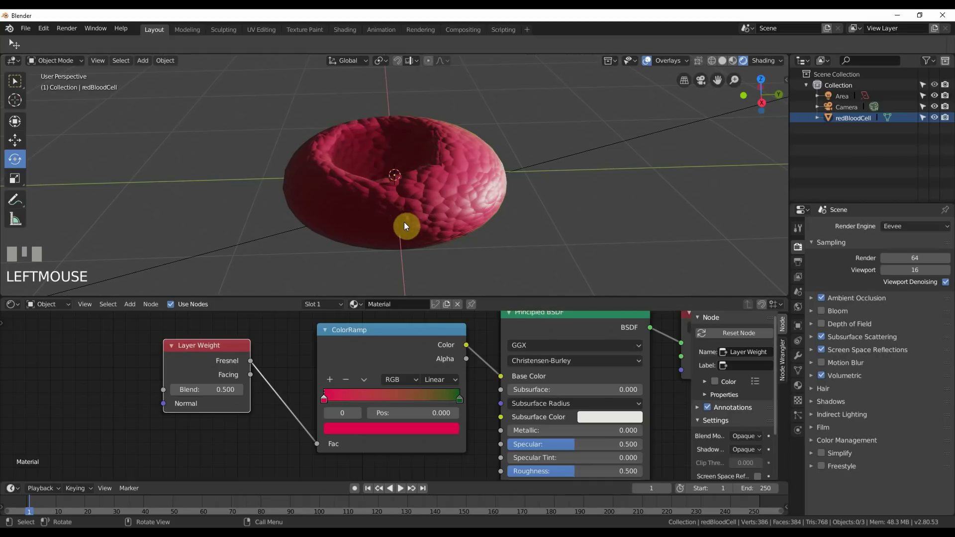
# Step: Swap the Base Color ramp's colour order by moving the green stop to 0.274 and the crimson stop to 1.000
pyautogui.moveTo(459, 400); pyautogui.dragTo(365, 408)
pyautogui.moveTo(477, 258); pyautogui.dragTo(482, 156, button='middle')
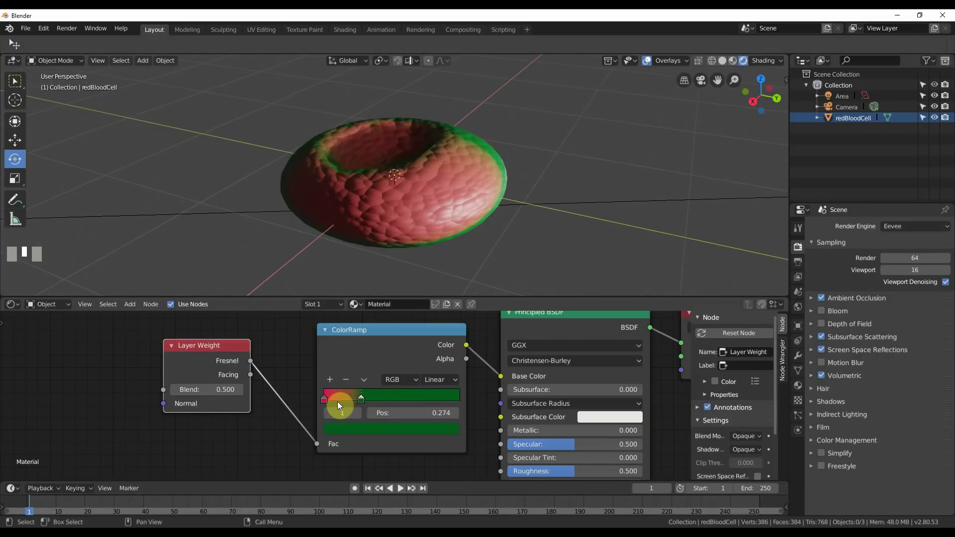
pyautogui.moveTo(327, 401); pyautogui.dragTo(467, 397)
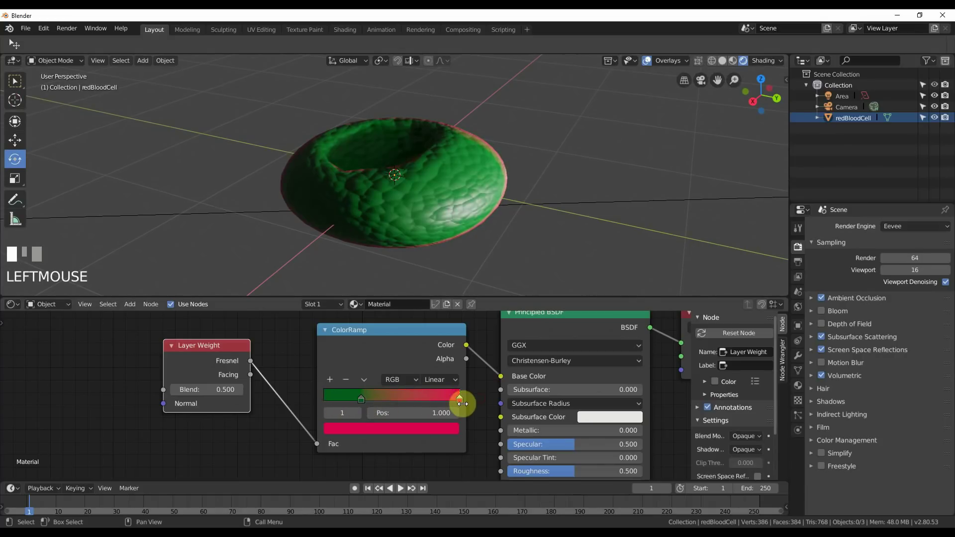
# Step: Recolour the Base Color ramp's end stop to pink (R 0.725, G 0.156, B 0.242) and the green stop to dark red
pyautogui.click(445, 427)
pyautogui.click(391, 323)
pyautogui.moveTo(391, 323)
pyautogui.mouseDown()
pyautogui.moveTo(374, 332)
pyautogui.moveTo(382, 317)
pyautogui.mouseUp()
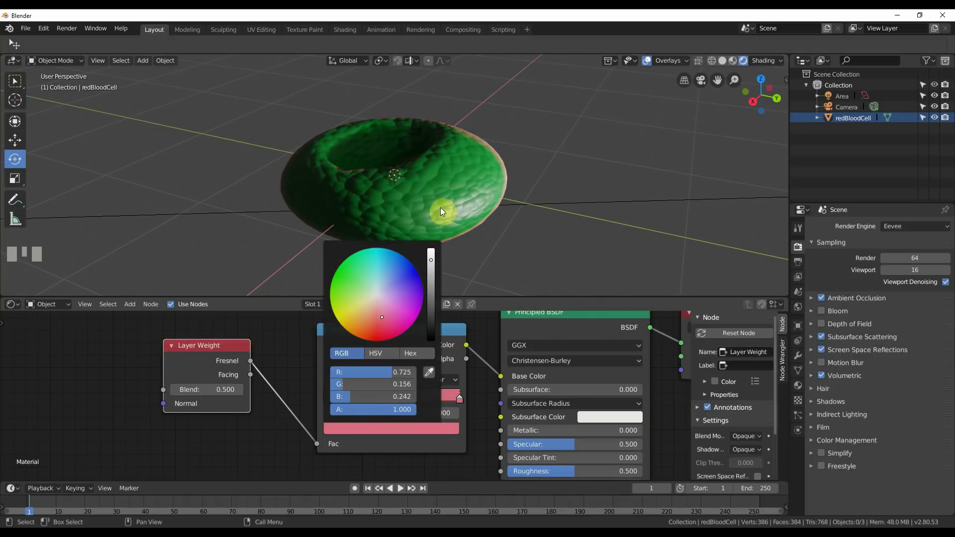
pyautogui.click(361, 396)
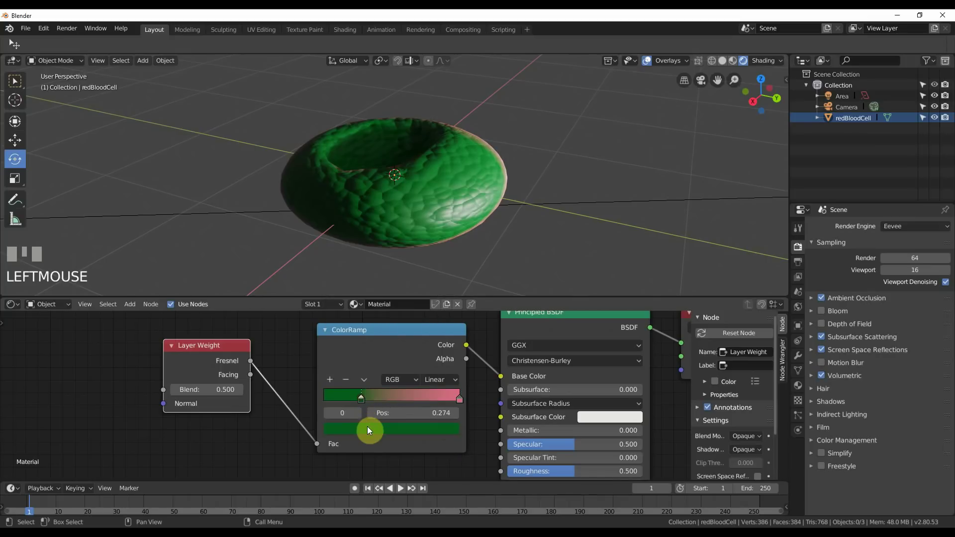
pyautogui.click(367, 427)
pyautogui.click(379, 336)
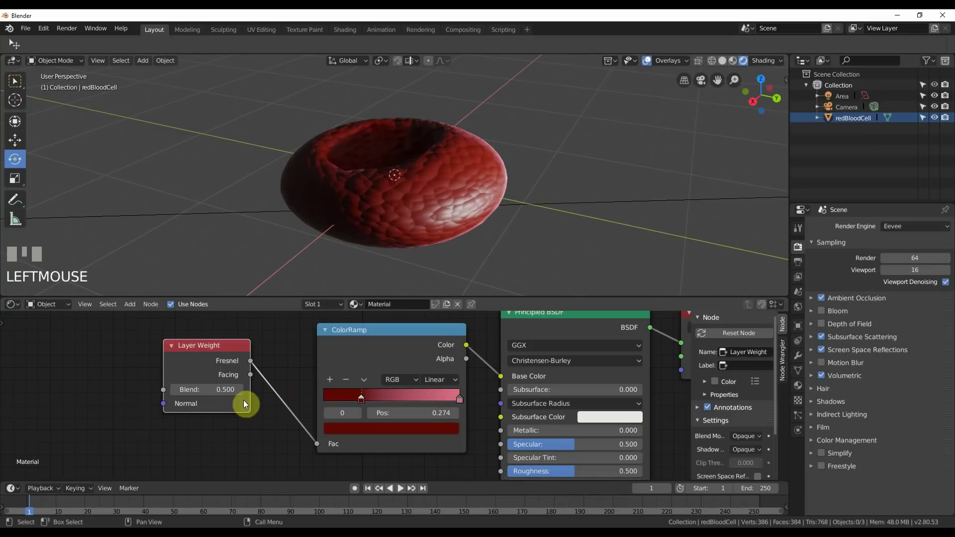
# Step: Set the Layer Weight node's Blend to 0.700 and shift the Base Color ramp node slightly upward
pyautogui.moveTo(237, 390); pyautogui.dragTo(263, 390)
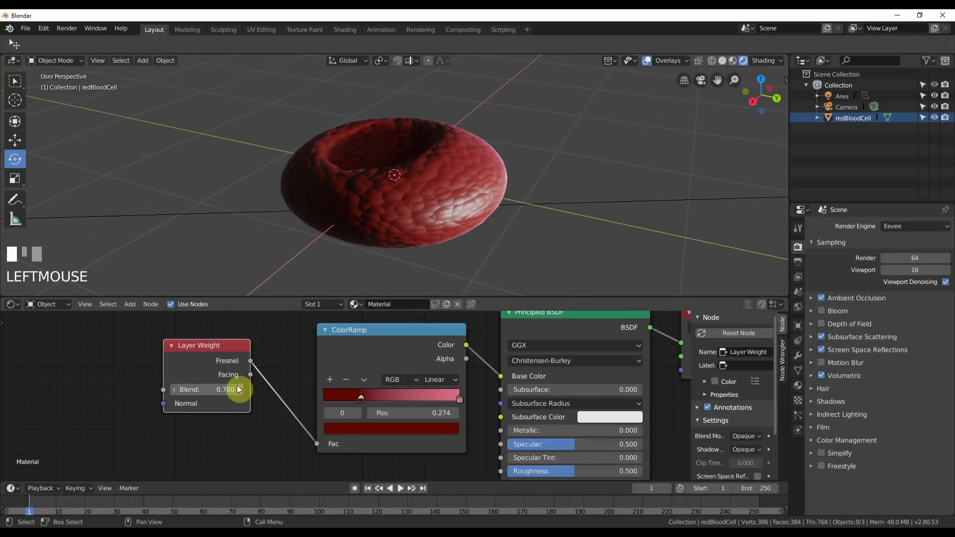
pyautogui.moveTo(360, 398)
pyautogui.mouseDown()
pyautogui.moveTo(344, 395)
pyautogui.moveTo(360, 394)
pyautogui.mouseUp()
pyautogui.moveTo(578, 203)
pyautogui.mouseDown(button='middle')
pyautogui.moveTo(551, 216)
pyautogui.moveTo(554, 199)
pyautogui.moveTo(613, 181)
pyautogui.moveTo(641, 192)
pyautogui.moveTo(678, 245)
pyautogui.moveTo(579, 192)
pyautogui.moveTo(535, 199)
pyautogui.moveTo(585, 188)
pyautogui.mouseUp(button='middle')
pyautogui.scroll(-4, 547, 206)
pyautogui.moveTo(507, 224); pyautogui.dragTo(522, 259, button='middle')
pyautogui.scroll(5, 490, 230)
pyautogui.moveTo(434, 337); pyautogui.dragTo(436, 330)
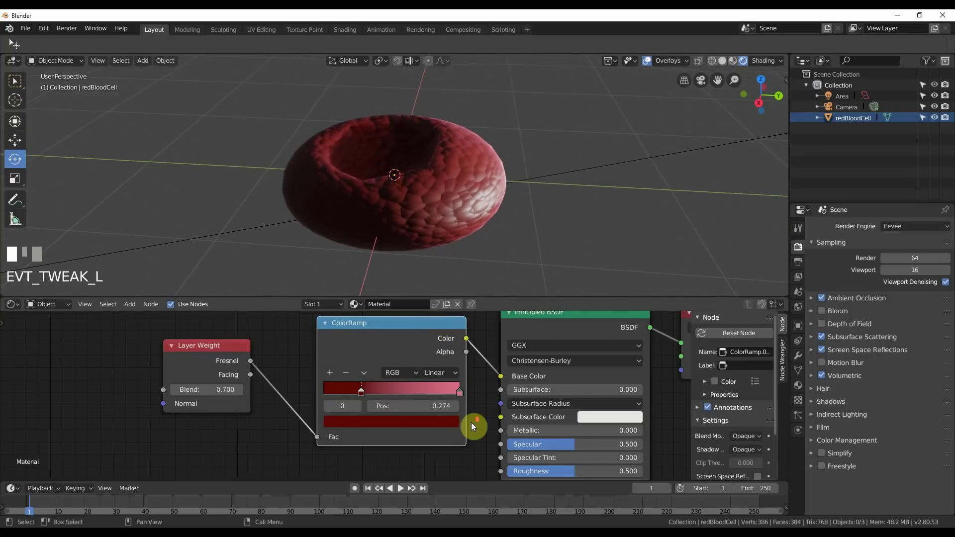
# Step: Test the Principled BSDF Roughness at 0.000 and at 1.000, inspecting the cell's highlights each time
pyautogui.scroll(-1, 473, 426)
pyautogui.moveTo(475, 430); pyautogui.dragTo(473, 388, button='middle')
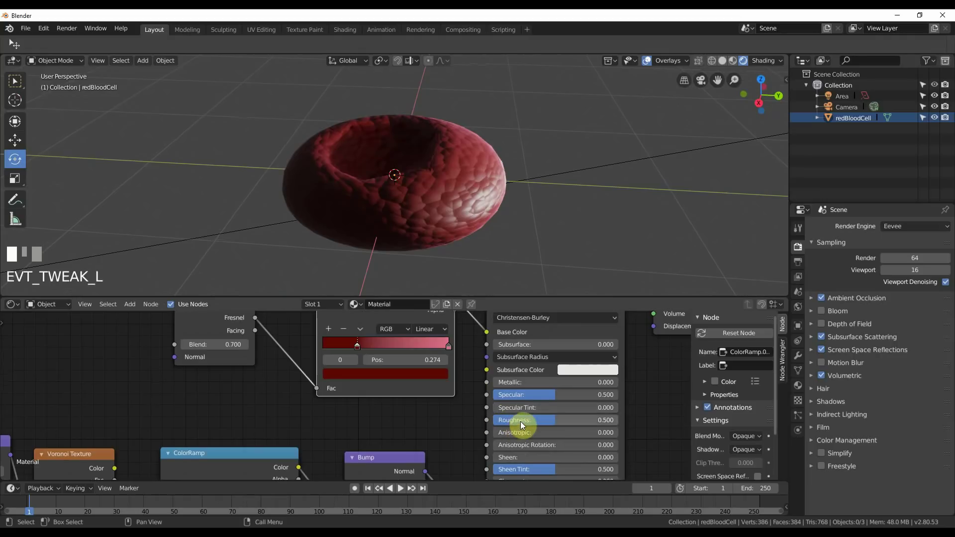
pyautogui.moveTo(546, 421); pyautogui.dragTo(482, 420)
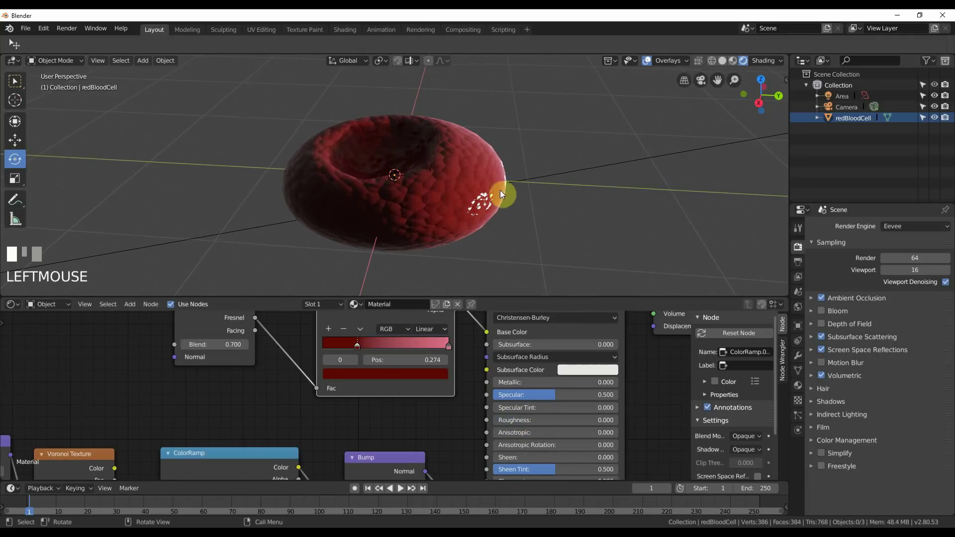
pyautogui.moveTo(490, 207); pyautogui.dragTo(531, 279, button='middle')
pyautogui.moveTo(505, 420); pyautogui.dragTo(631, 420)
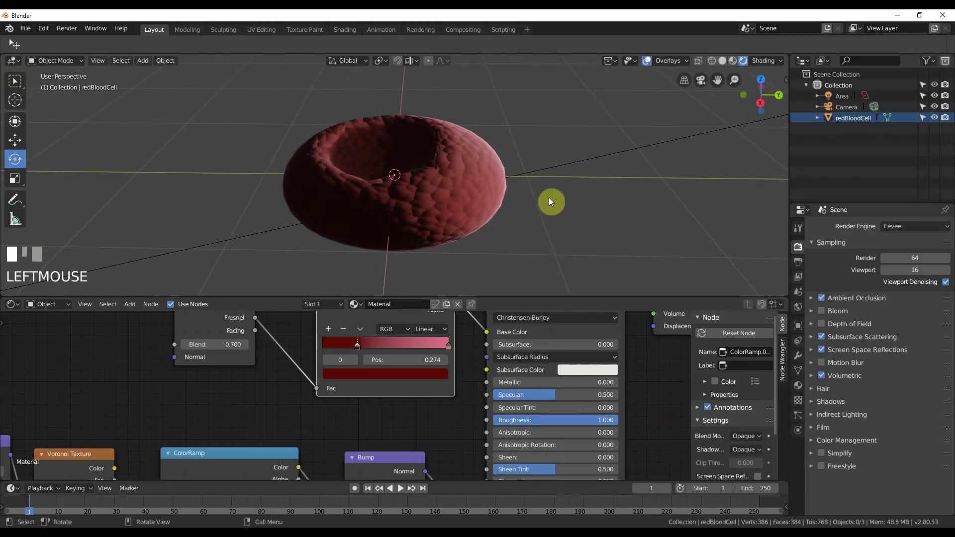
pyautogui.moveTo(474, 200)
pyautogui.mouseDown(button='middle')
pyautogui.moveTo(485, 202)
pyautogui.moveTo(476, 202)
pyautogui.mouseUp(button='middle')
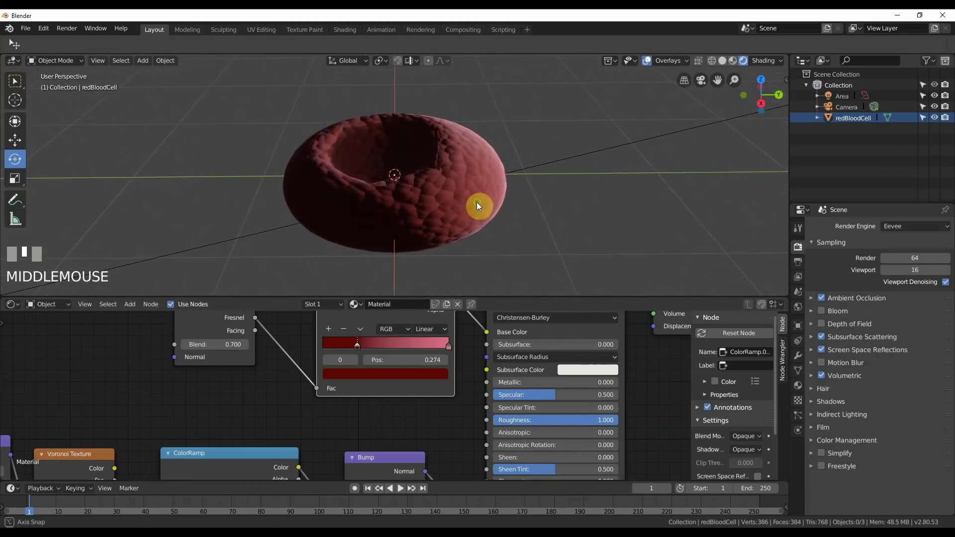
pyautogui.scroll(2, 492, 229)
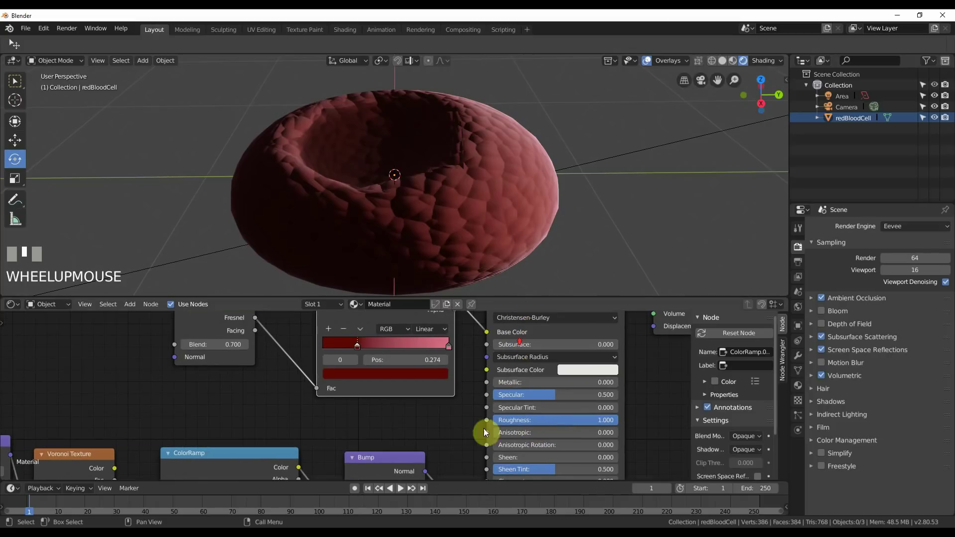
pyautogui.scroll(-2, 532, 200)
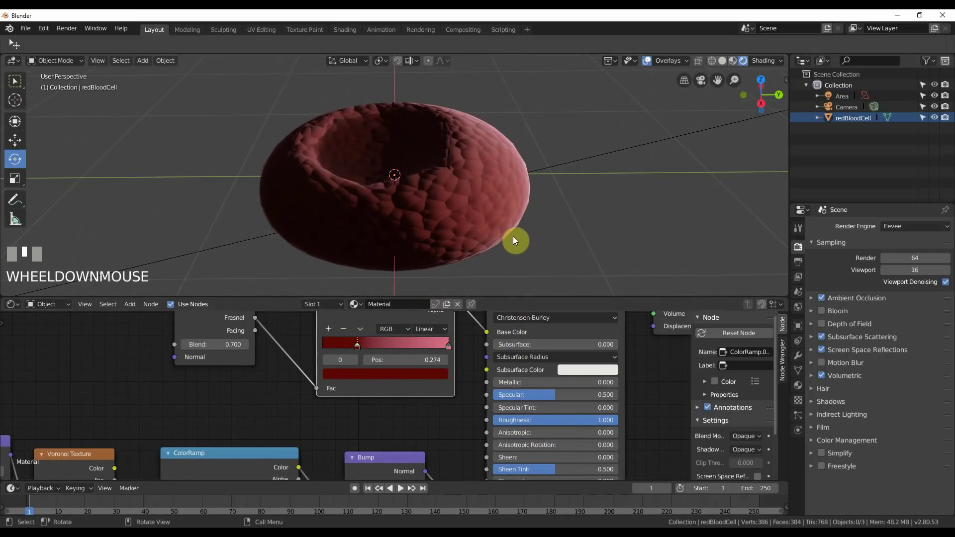
pyautogui.moveTo(517, 251)
pyautogui.mouseDown(button='middle')
pyautogui.moveTo(508, 249)
pyautogui.moveTo(528, 249)
pyautogui.mouseUp(button='middle')
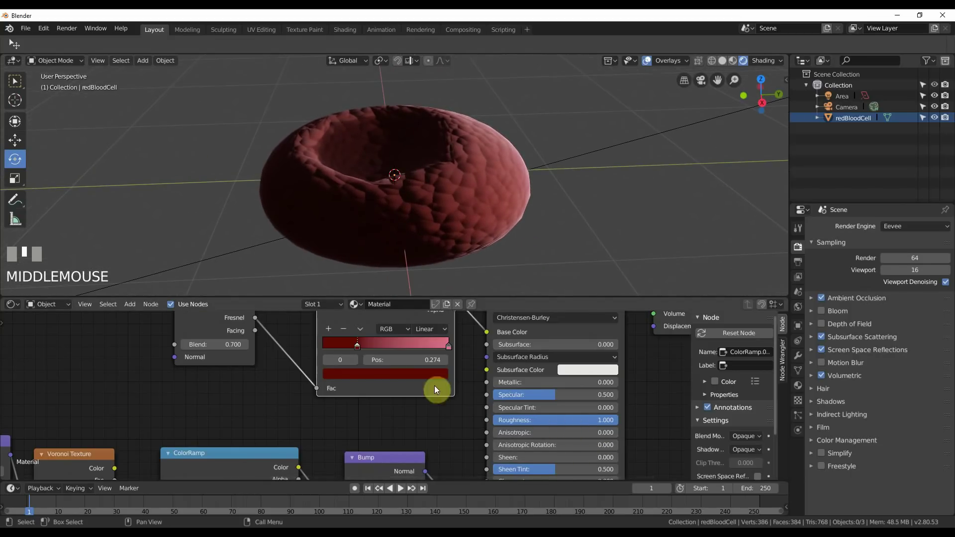
# Step: Spread the Base Color ramp and the bump ramp apart vertically to make room for a node between them
pyautogui.moveTo(417, 393); pyautogui.dragTo(422, 357)
pyautogui.scroll(-2, 411, 373)
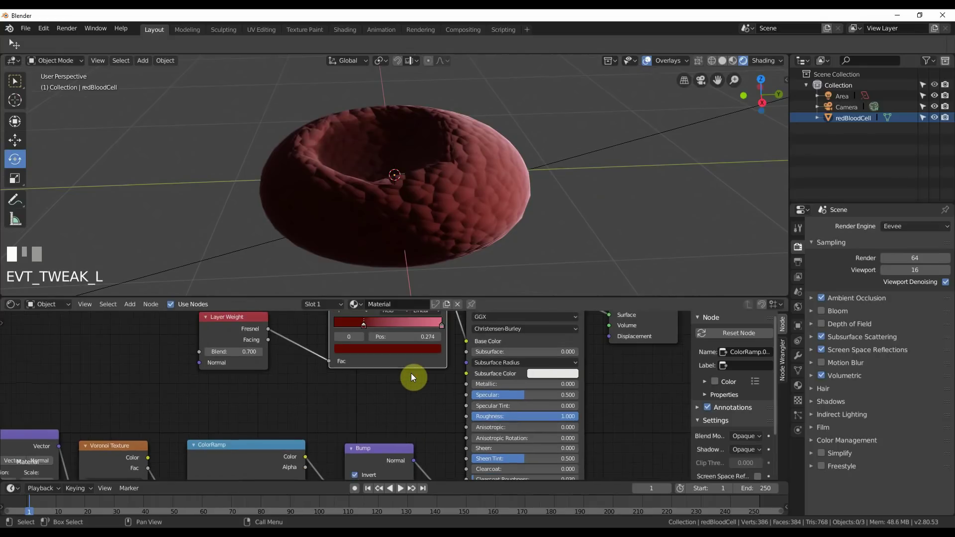
pyautogui.moveTo(266, 449); pyautogui.dragTo(265, 460)
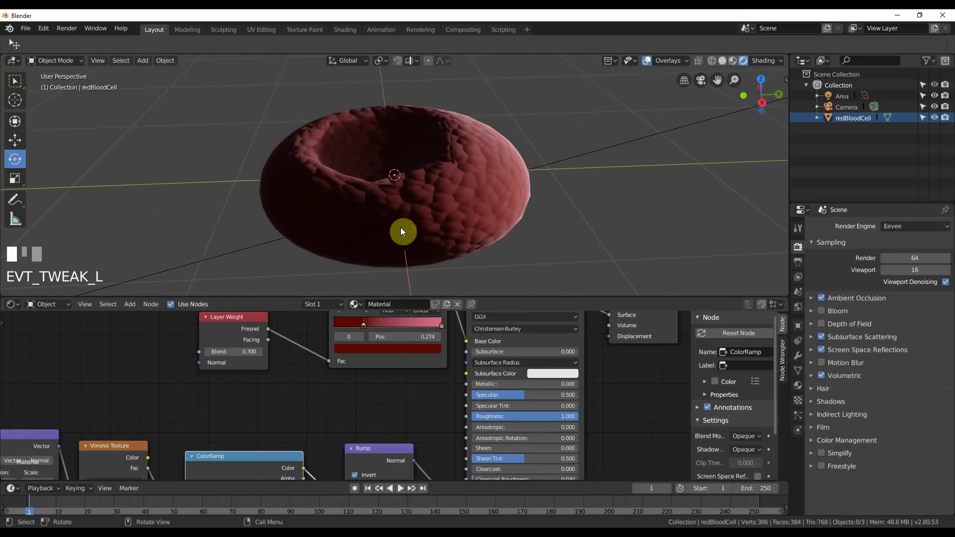
pyautogui.click(276, 459)
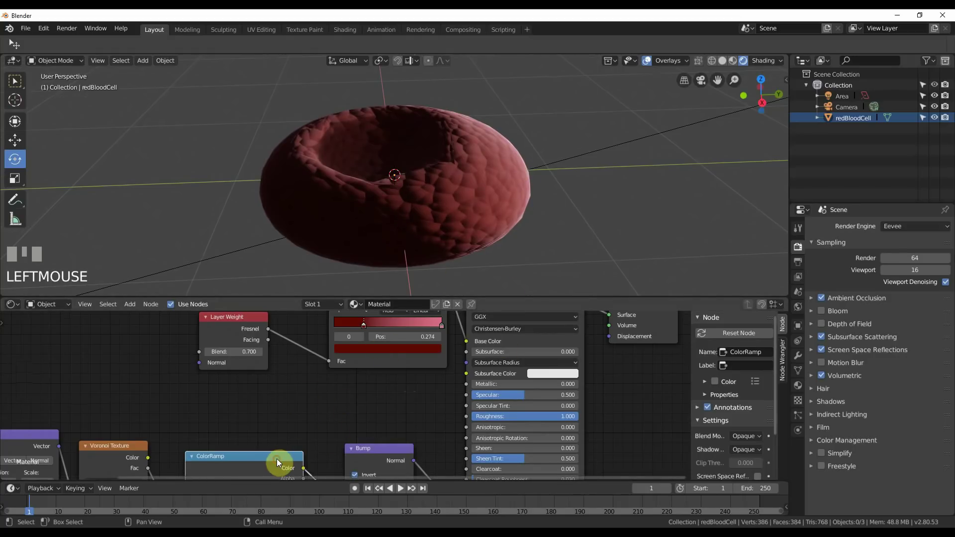
pyautogui.click(368, 360)
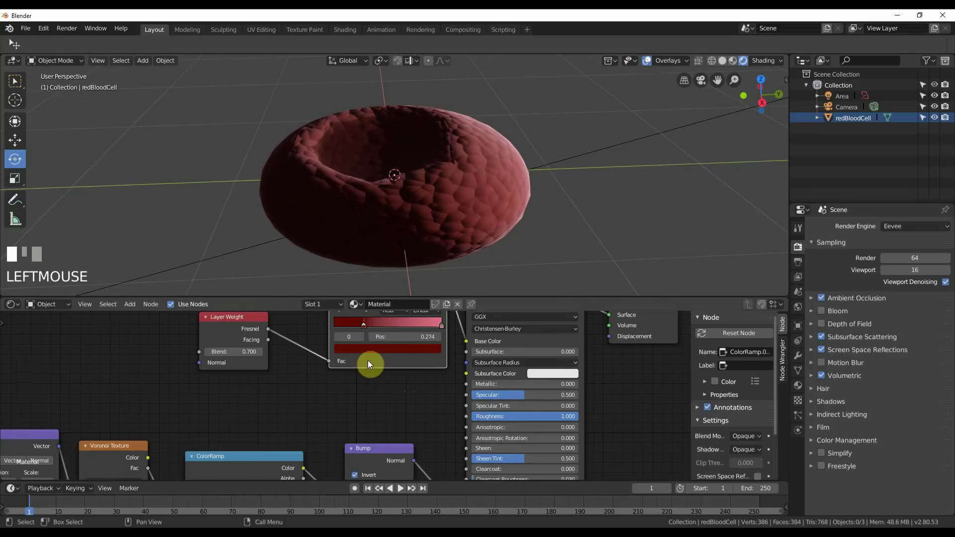
pyautogui.moveTo(368, 360); pyautogui.dragTo(365, 342)
# Step: Duplicate the bump ColorRamp node and place the copy in the gap below the Base Color ramp
pyautogui.click(258, 457)
pyautogui.scroll(-2, 266, 446)
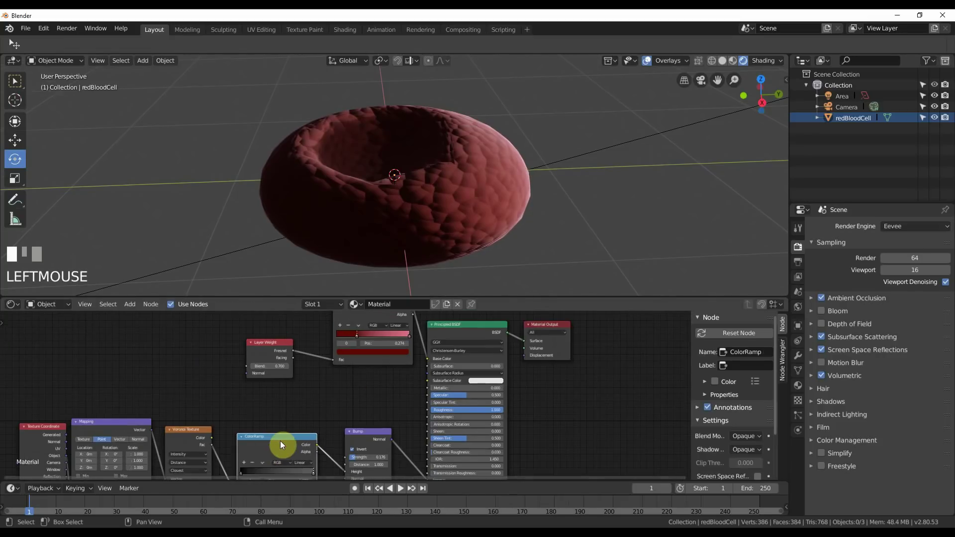
pyautogui.hotkey('shift', 'd')
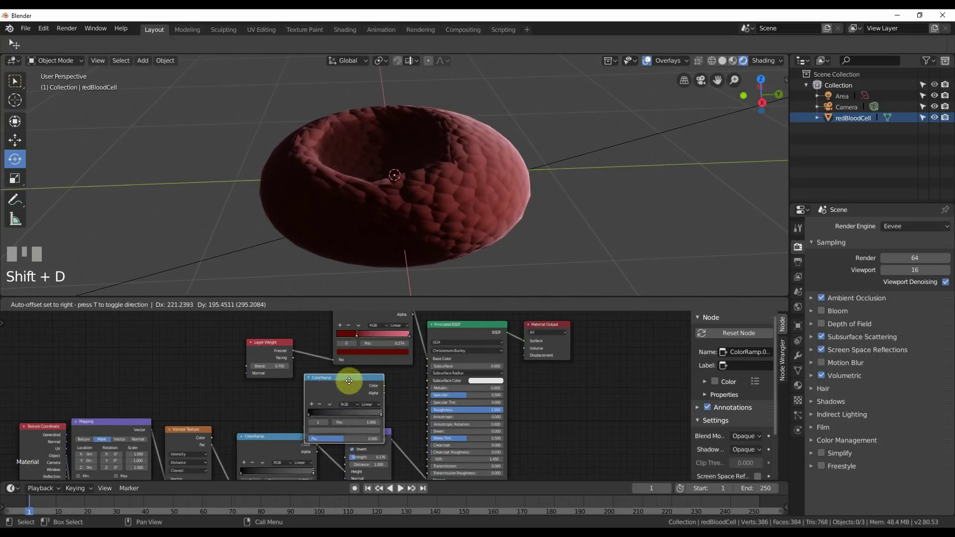
pyautogui.click(348, 382)
pyautogui.scroll(2, 395, 418)
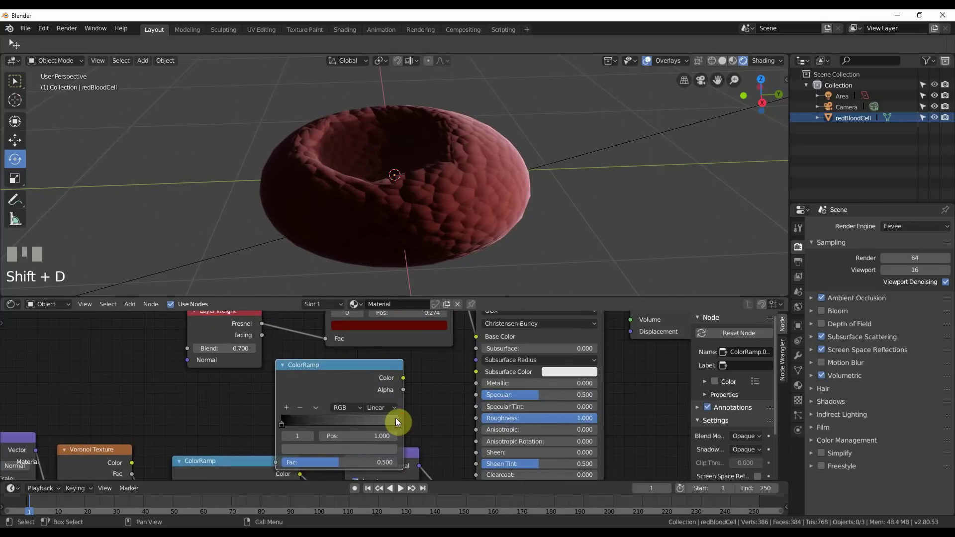
# Step: Link the Layer Weight's Fresnel output to the new ColorRamp's Fac and the ramp's Color output to the Principled BSDF Roughness
pyautogui.moveTo(238, 318); pyautogui.dragTo(279, 464)
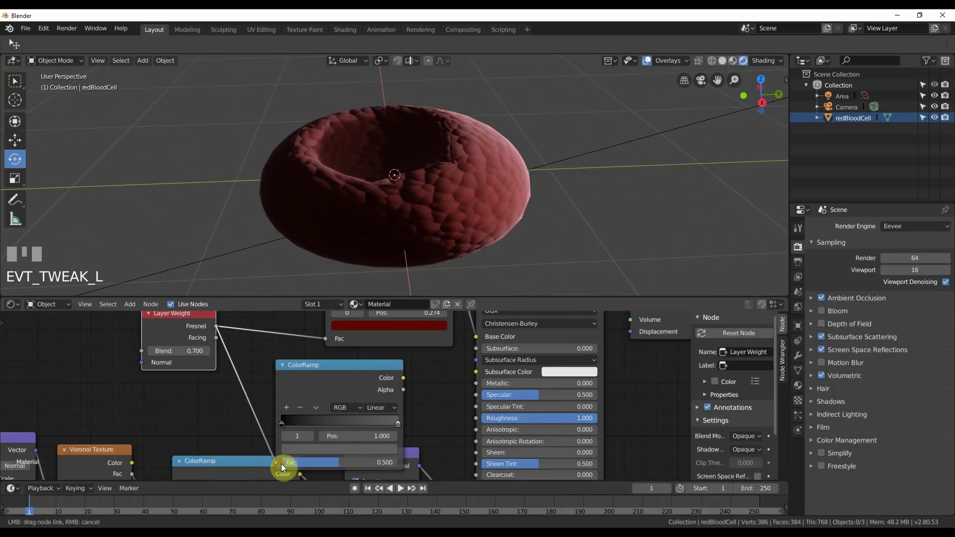
pyautogui.moveTo(279, 464); pyautogui.dragTo(279, 464)
pyautogui.moveTo(341, 365); pyautogui.dragTo(368, 359)
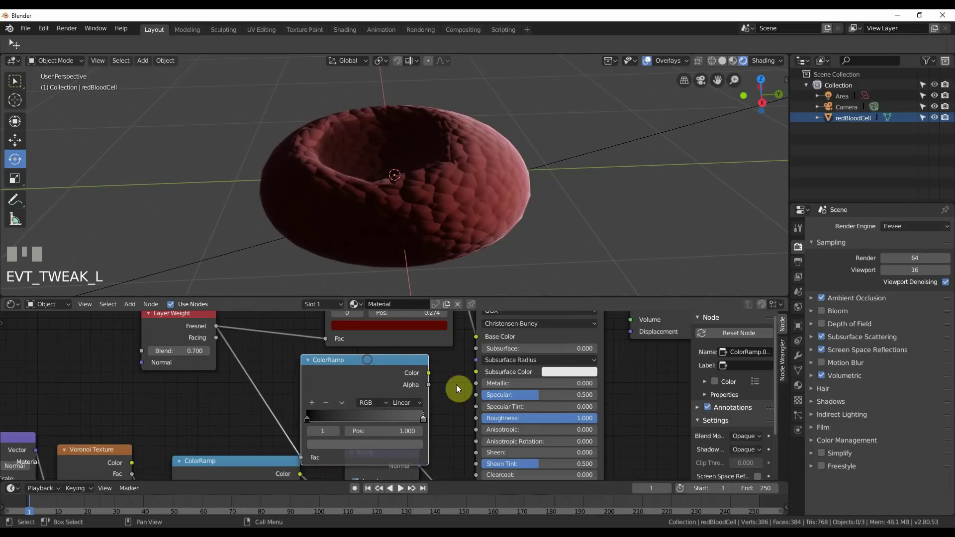
pyautogui.moveTo(429, 373); pyautogui.dragTo(475, 418)
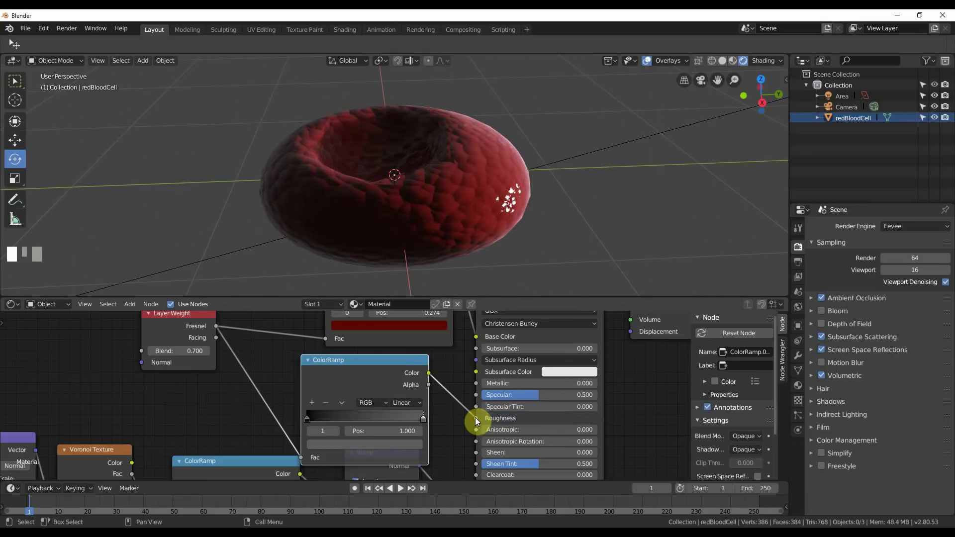
pyautogui.moveTo(425, 419); pyautogui.dragTo(434, 414)
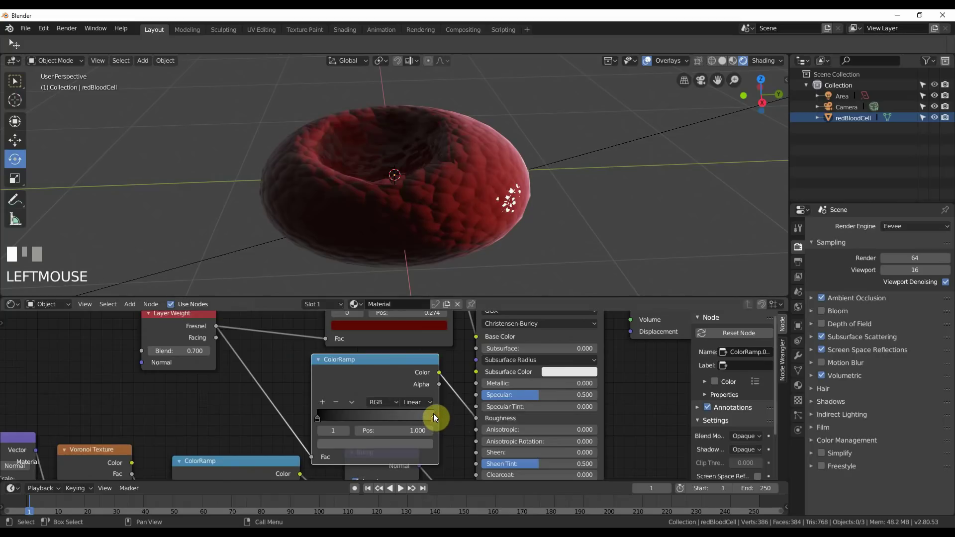
# Step: Move the Roughness ramp's grey end stop to position 0.647
pyautogui.moveTo(529, 150); pyautogui.dragTo(534, 181, button='middle')
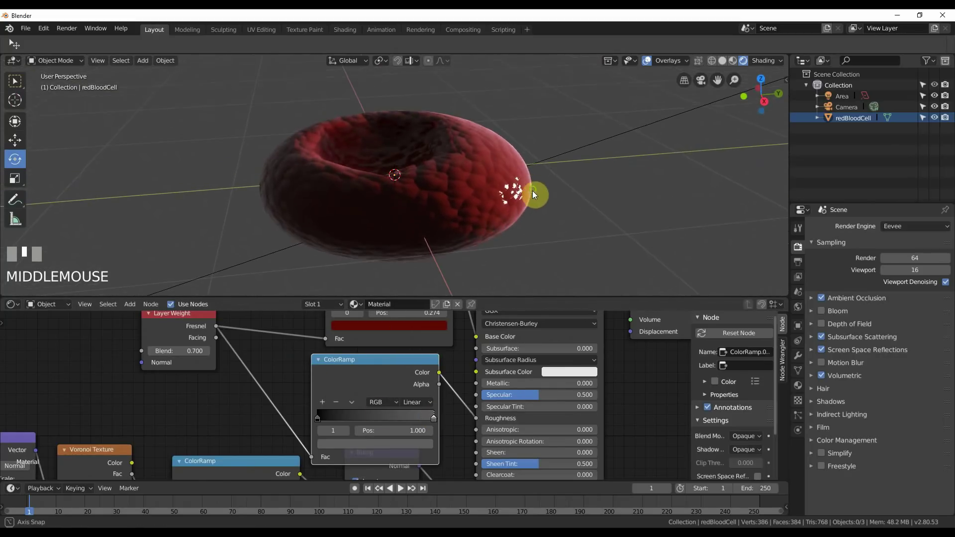
pyautogui.moveTo(432, 416); pyautogui.dragTo(392, 419)
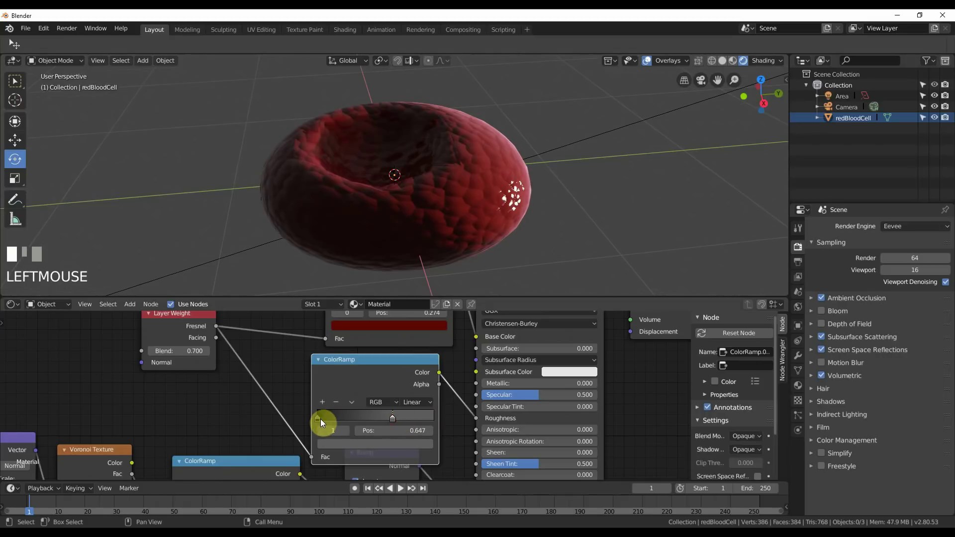
# Step: Flip the Roughness ramp's stop order so grey comes first and black last, and brighten the grey stop to pure white
pyautogui.moveTo(318, 419); pyautogui.dragTo(288, 419)
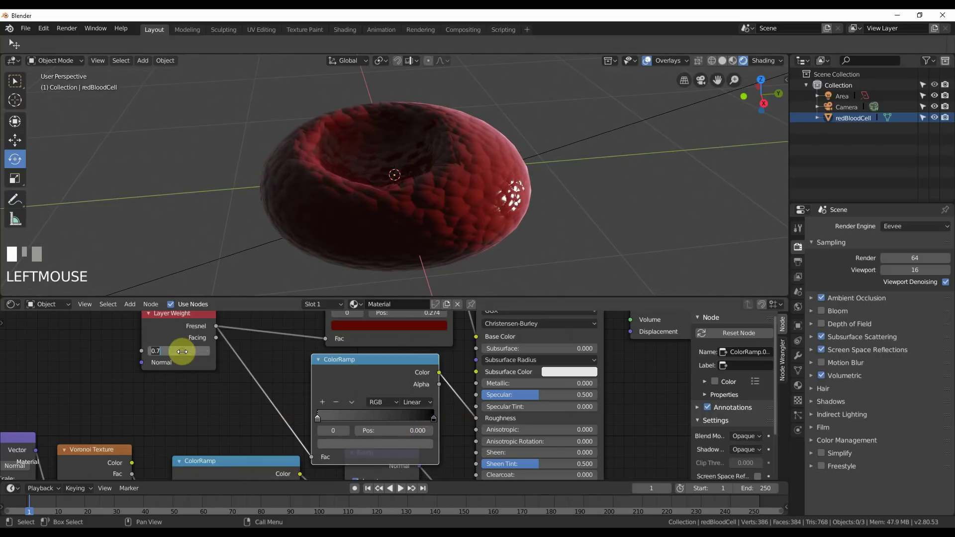
pyautogui.click(435, 417)
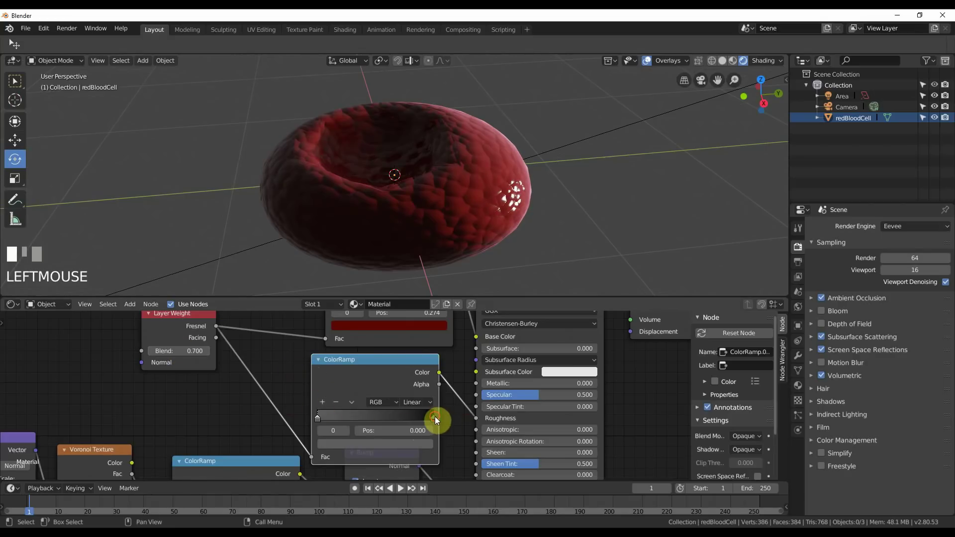
pyautogui.moveTo(321, 420); pyautogui.dragTo(339, 430)
pyautogui.click(364, 444)
pyautogui.moveTo(408, 338); pyautogui.dragTo(409, 291)
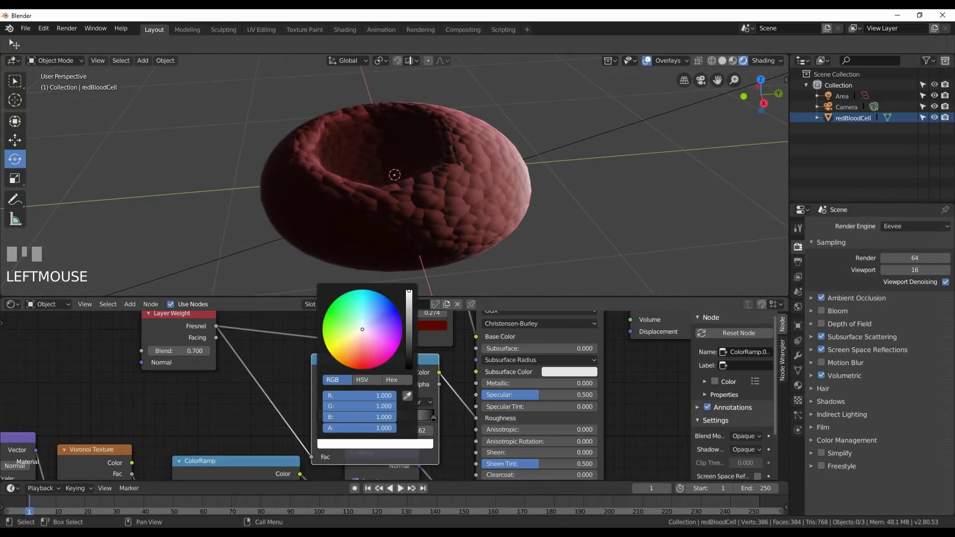
# Step: Move the Roughness ramp's white stop to the start and its black stop to position 0.523
pyautogui.moveTo(338, 419); pyautogui.dragTo(317, 420)
pyautogui.moveTo(433, 421)
pyautogui.mouseDown()
pyautogui.moveTo(435, 410)
pyautogui.moveTo(355, 422)
pyautogui.moveTo(371, 420)
pyautogui.mouseUp()
pyautogui.moveTo(502, 293); pyautogui.dragTo(614, 230, button='middle')
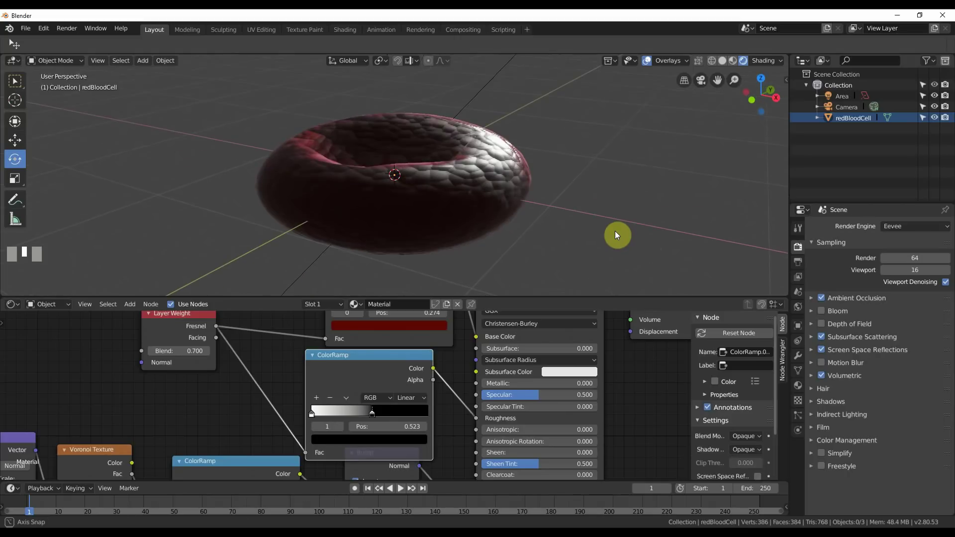
# Step: Duplicate the area light, place the copy on the cell's opposite side near the camera, and rotate it to aim at the cell
pyautogui.scroll(-3, 606, 219)
pyautogui.moveTo(595, 198); pyautogui.dragTo(580, 216, button='middle')
pyautogui.scroll(-3, 542, 185)
pyautogui.scroll(-2, 542, 184)
pyautogui.scroll(1, 542, 189)
pyautogui.click(589, 132)
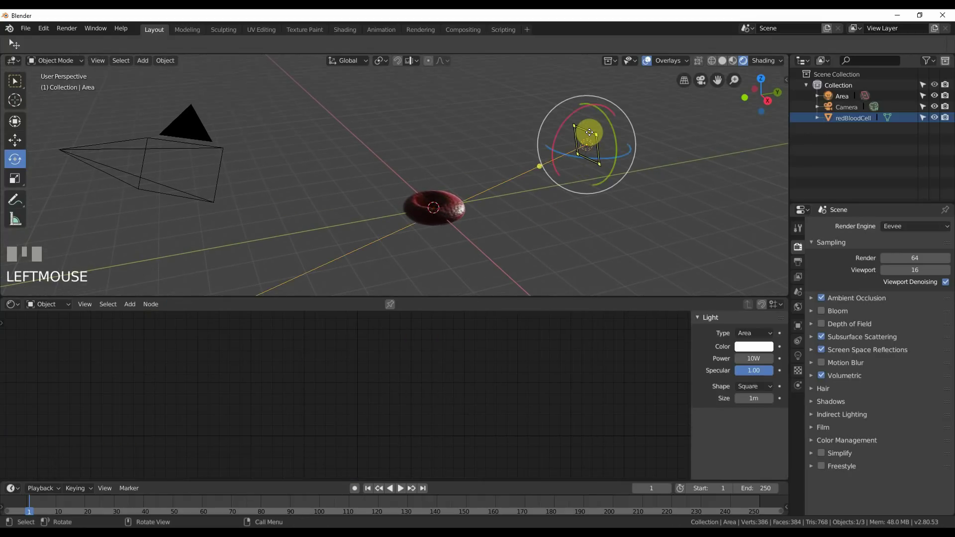
pyautogui.hotkey('shift', 'd')
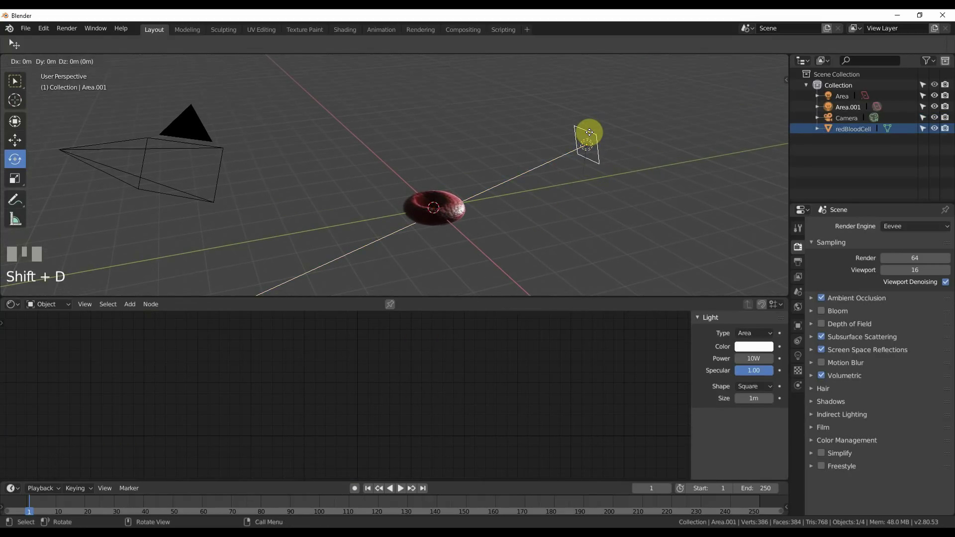
pyautogui.moveTo(243, 170); pyautogui.dragTo(352, 116)
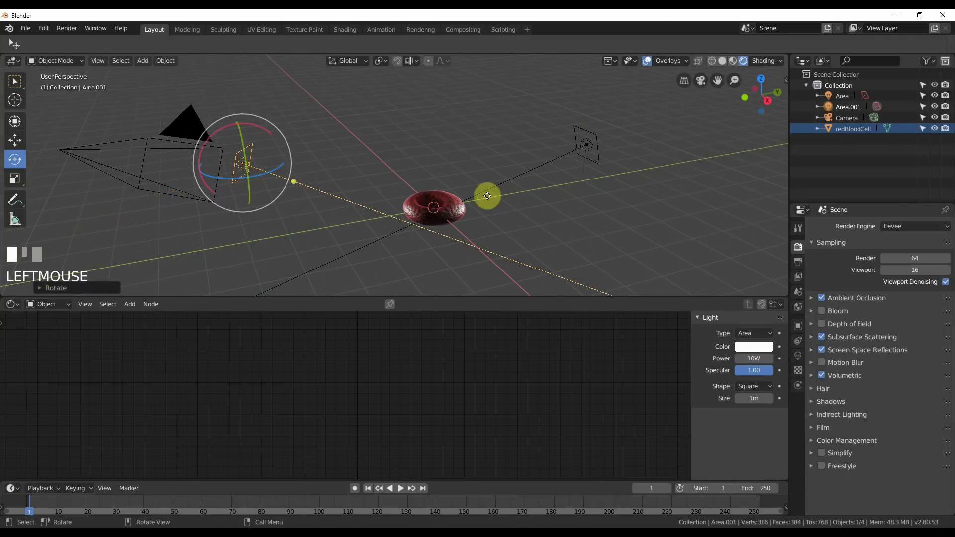
# Step: Bring back the red blood cell's material nodes and set the Principled BSDF Subsurface to 0.025
pyautogui.scroll(3, 552, 220)
pyautogui.keyDown('shift'); pyautogui.moveTo(561, 234); pyautogui.dragTo(518, 211, button='middle'); pyautogui.keyUp('shift')
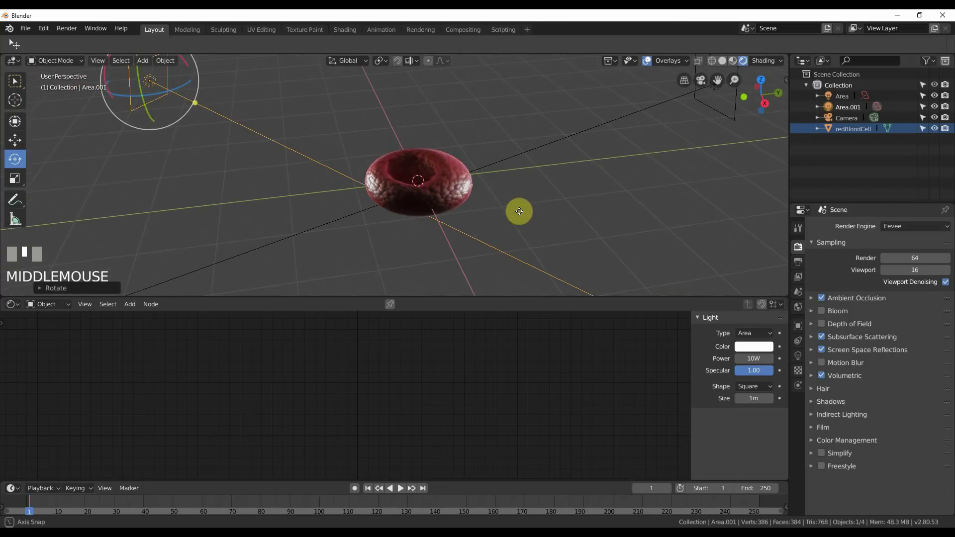
pyautogui.click(455, 188)
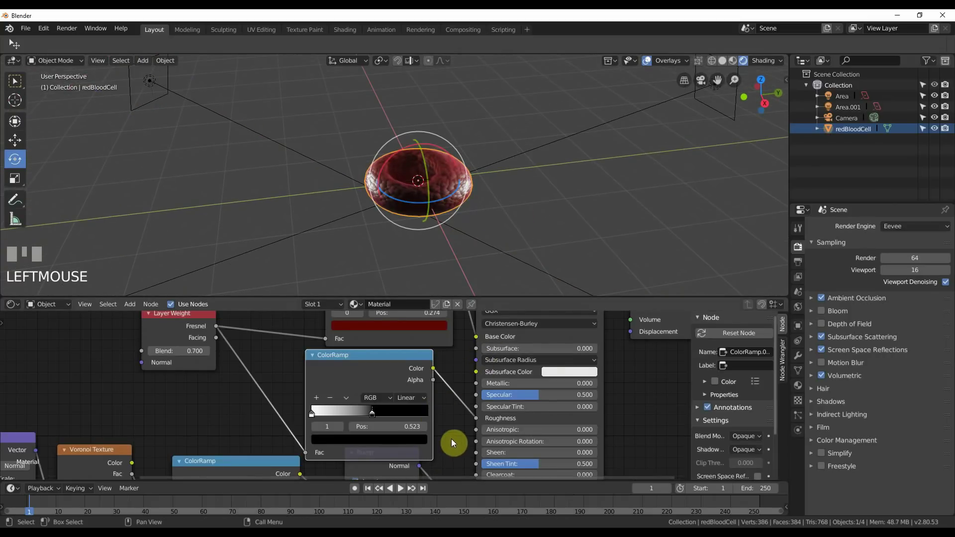
pyautogui.scroll(2, 461, 246)
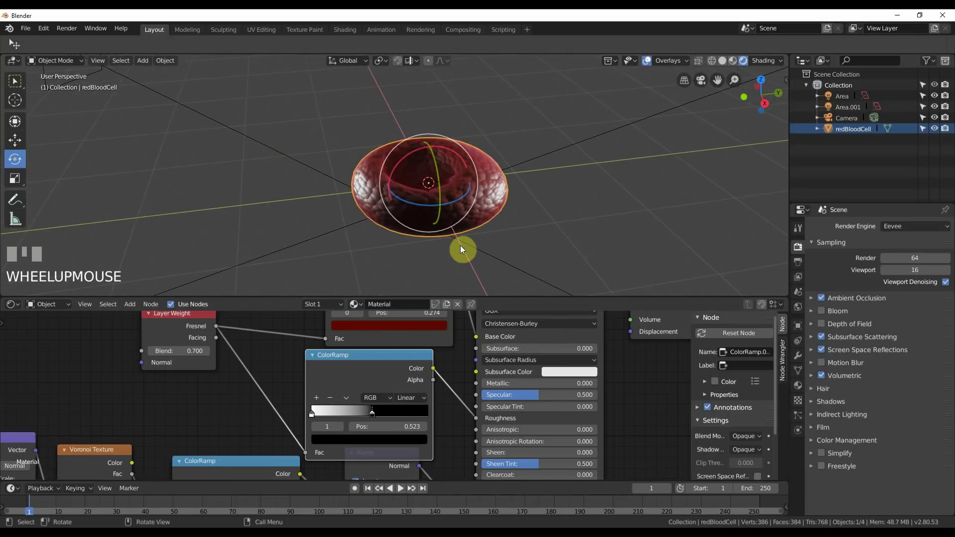
pyautogui.click(536, 211)
pyautogui.moveTo(531, 222)
pyautogui.mouseDown(button='middle')
pyautogui.moveTo(542, 207)
pyautogui.moveTo(517, 250)
pyautogui.moveTo(543, 209)
pyautogui.moveTo(564, 212)
pyautogui.moveTo(522, 226)
pyautogui.mouseUp(button='middle')
pyautogui.scroll(-3, 547, 209)
pyautogui.scroll(3, 532, 219)
pyautogui.moveTo(485, 348); pyautogui.dragTo(491, 347)
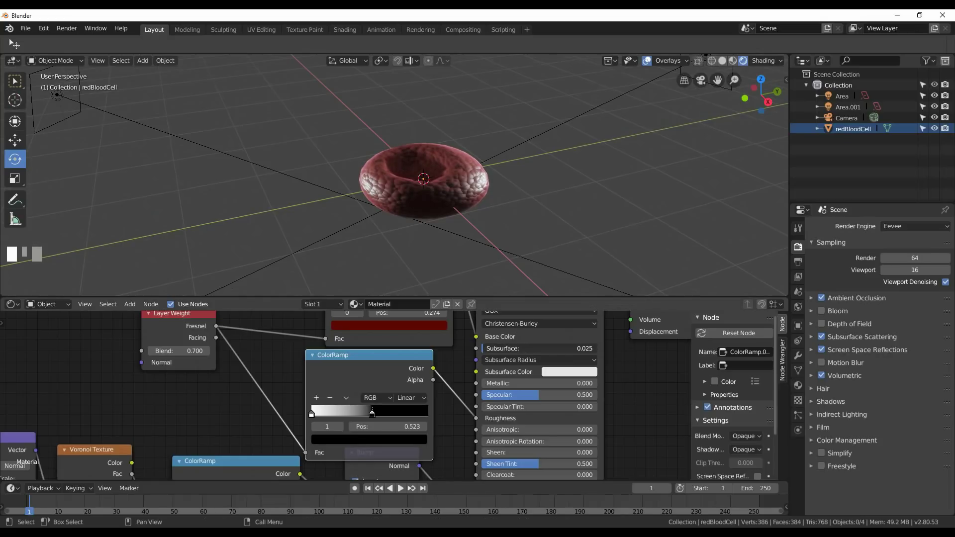
pyautogui.scroll(2, 535, 179)
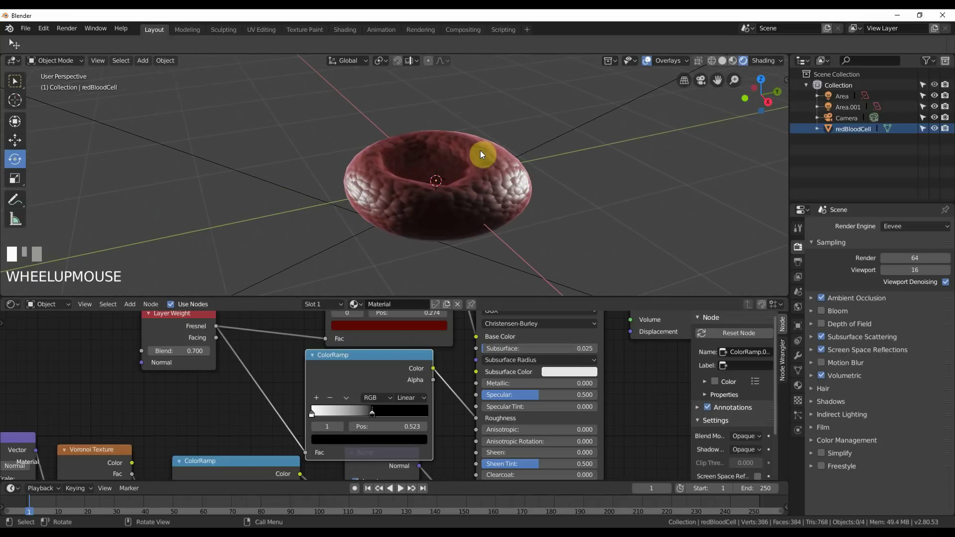
pyautogui.moveTo(526, 198); pyautogui.dragTo(543, 180, button='middle')
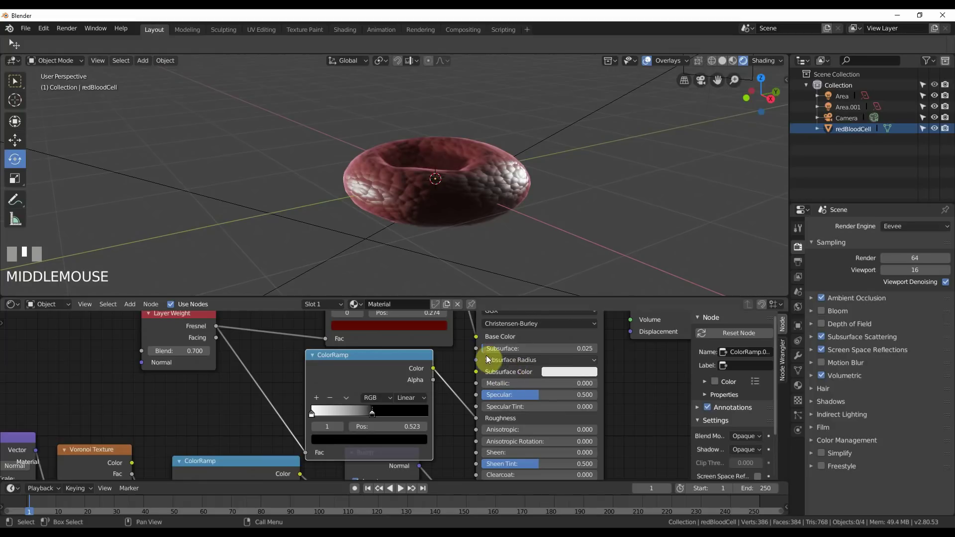
# Step: Raise the Principled BSDF Subsurface to 0.058 and check the cell from a higher viewpoint
pyautogui.moveTo(517, 349); pyautogui.dragTo(488, 348)
pyautogui.moveTo(534, 281); pyautogui.dragTo(557, 231, button='middle')
pyautogui.scroll(-4, 572, 231)
pyautogui.scroll(3, 566, 220)
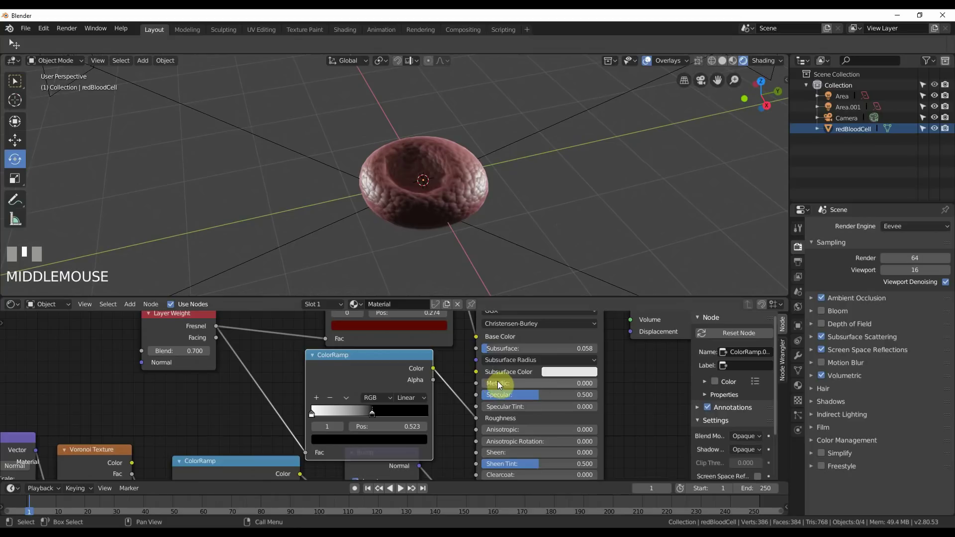
# Step: Try the Principled BSDF Metallic at 1.000 and return it to 0.000
pyautogui.moveTo(491, 381); pyautogui.dragTo(557, 382)
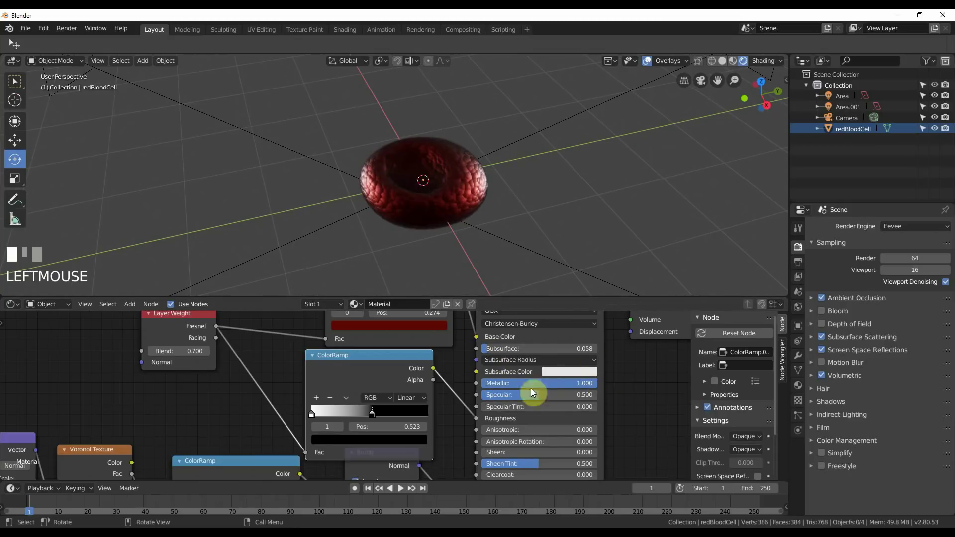
pyautogui.moveTo(588, 384); pyautogui.dragTo(470, 381)
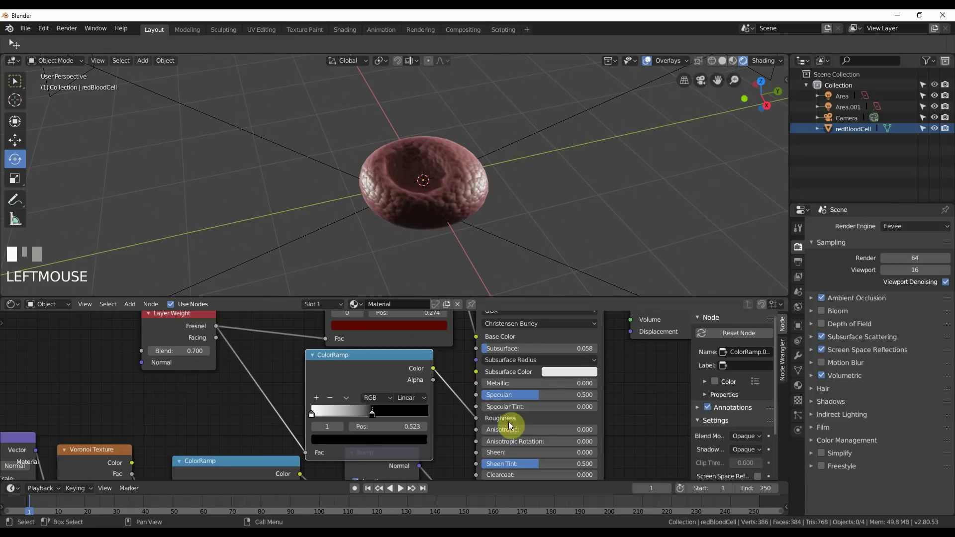
# Step: Set the Subsurface Color to orange (R 0.800, G 0.377, B 0.027) and the Subsurface amount to 0.079
pyautogui.moveTo(529, 426); pyautogui.dragTo(538, 444, button='middle')
pyautogui.click(571, 391)
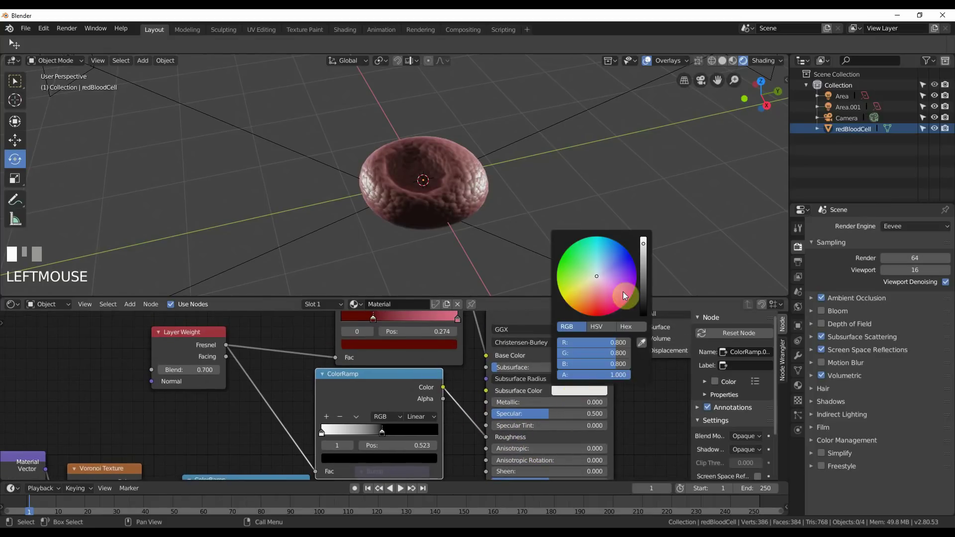
pyautogui.click(584, 301)
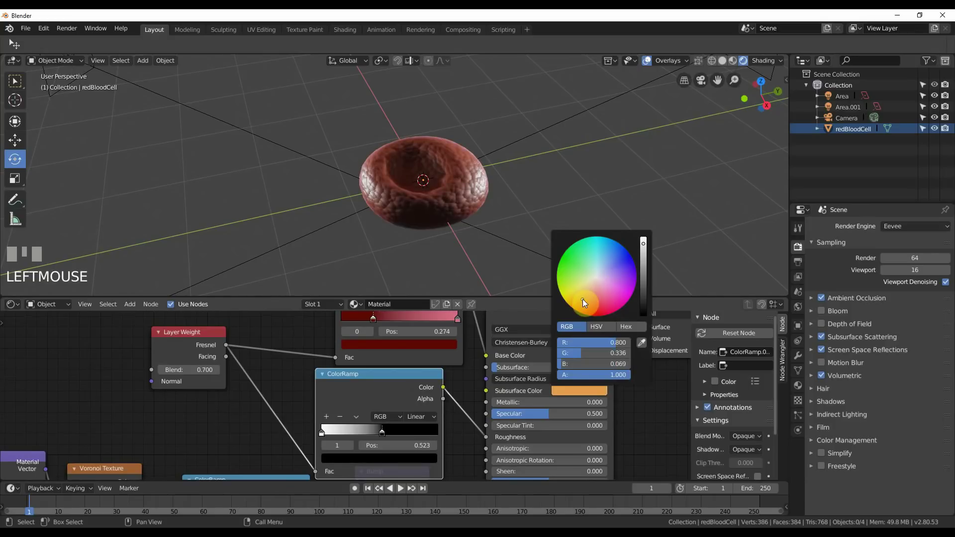
pyautogui.moveTo(583, 300); pyautogui.dragTo(576, 301)
pyautogui.moveTo(500, 372); pyautogui.dragTo(499, 367)
# Step: Shift the Subsurface Color to a deeper, redder orange and review the cell with both lights
pyautogui.click(568, 392)
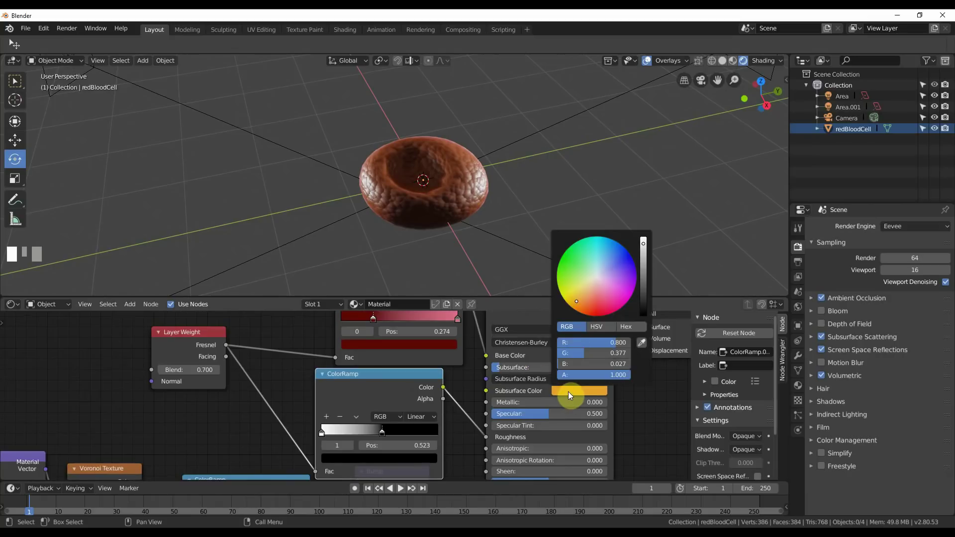
pyautogui.click(584, 309)
pyautogui.scroll(2, 536, 201)
pyautogui.moveTo(535, 201); pyautogui.dragTo(502, 227, button='middle')
pyautogui.scroll(-3, 533, 185)
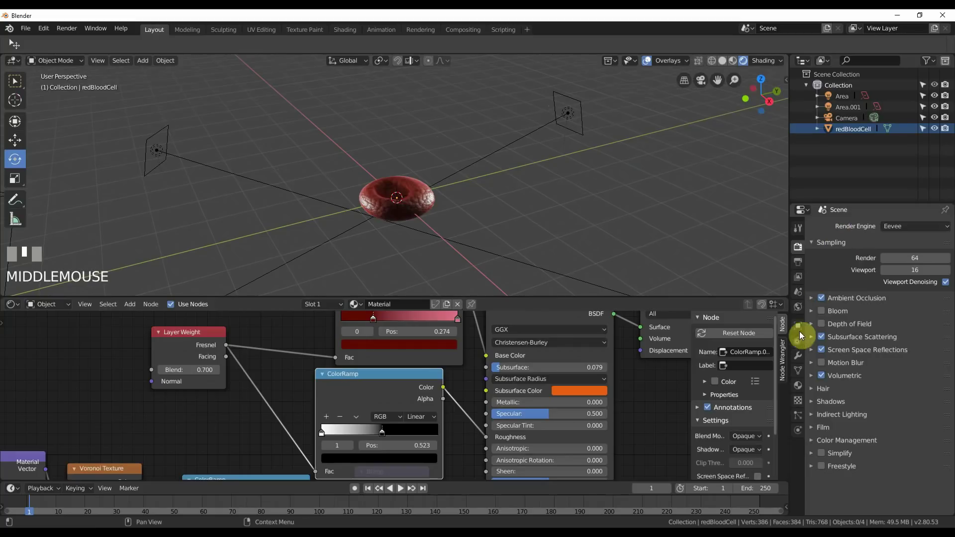
# Step: Set the World background colour to a dark reddish brown (R 0.051, G 0.016, B 0.007)
pyautogui.click(797, 308)
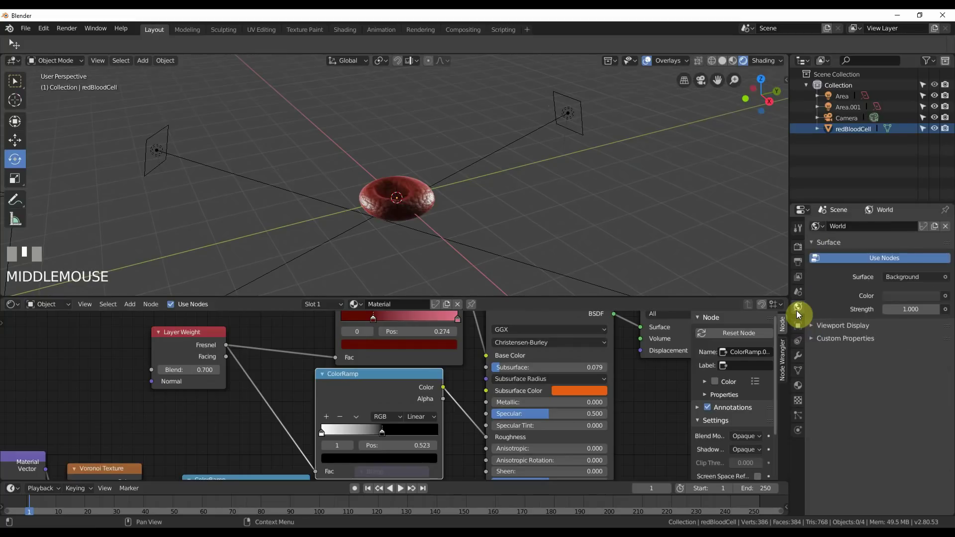
pyautogui.click(893, 296)
pyautogui.click(879, 215)
pyautogui.moveTo(880, 215)
pyautogui.mouseDown()
pyautogui.moveTo(885, 197)
pyautogui.moveTo(873, 208)
pyautogui.mouseUp()
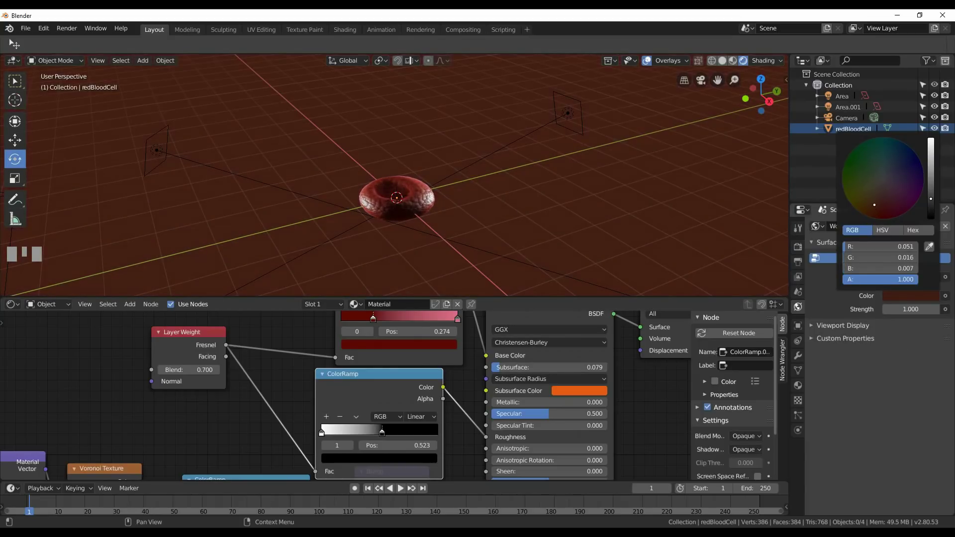
pyautogui.scroll(4, 511, 219)
pyautogui.moveTo(520, 220); pyautogui.dragTo(546, 206, button='middle')
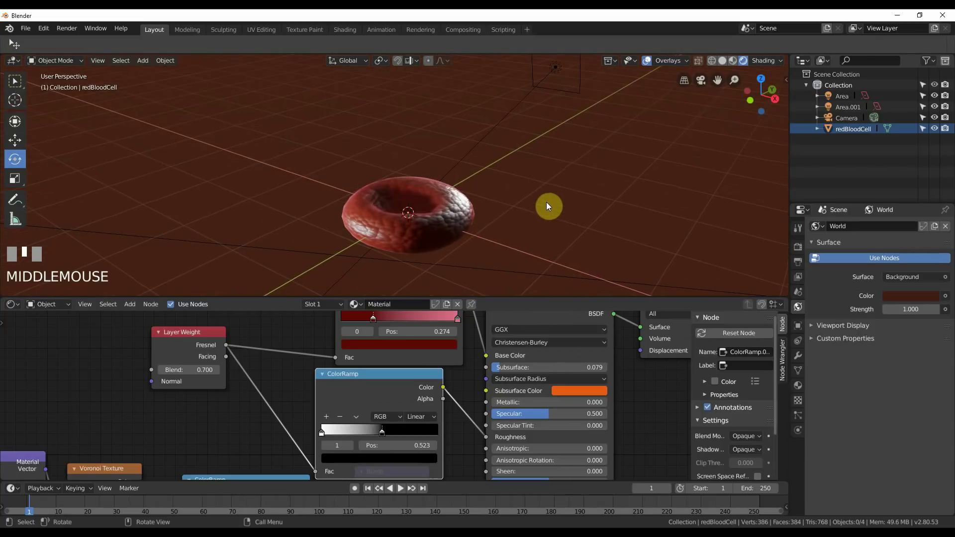
pyautogui.scroll(-4, 496, 234)
pyautogui.moveTo(497, 234)
pyautogui.mouseDown(button='middle')
pyautogui.moveTo(497, 224)
pyautogui.moveTo(522, 238)
pyautogui.moveTo(488, 239)
pyautogui.mouseUp(button='middle')
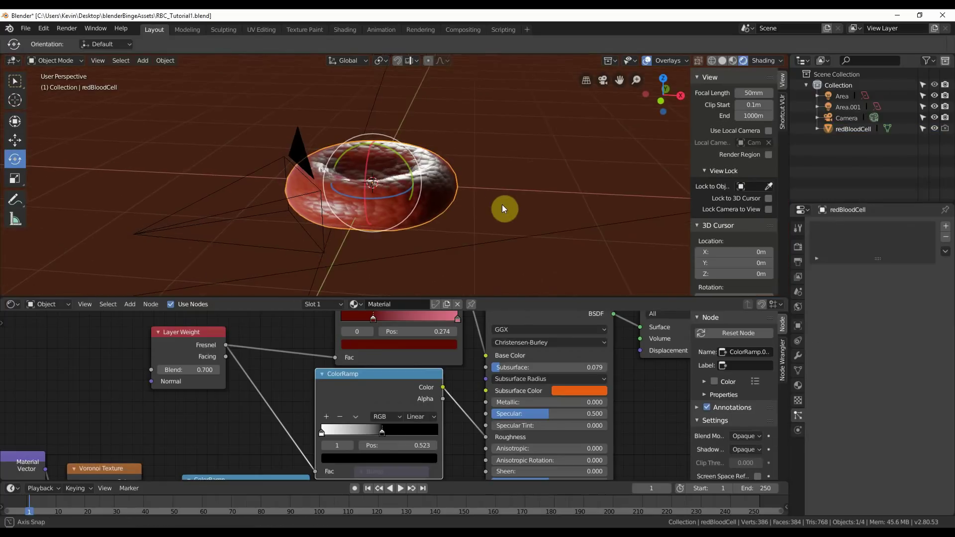
# Step: Add an Ico Sphere mesh at the scene's centre with 3 subdivisions
pyautogui.moveTo(503, 208); pyautogui.dragTo(452, 187, button='middle')
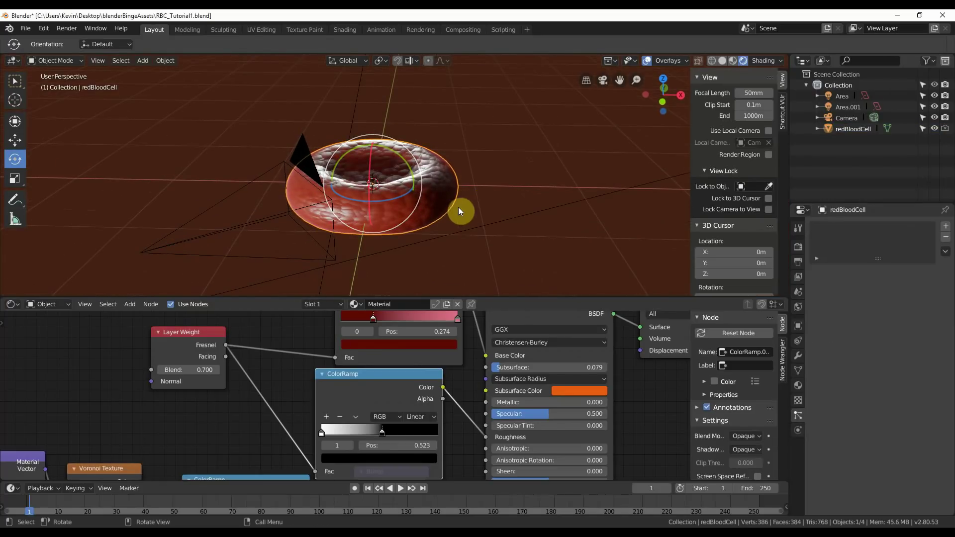
pyautogui.click(144, 61)
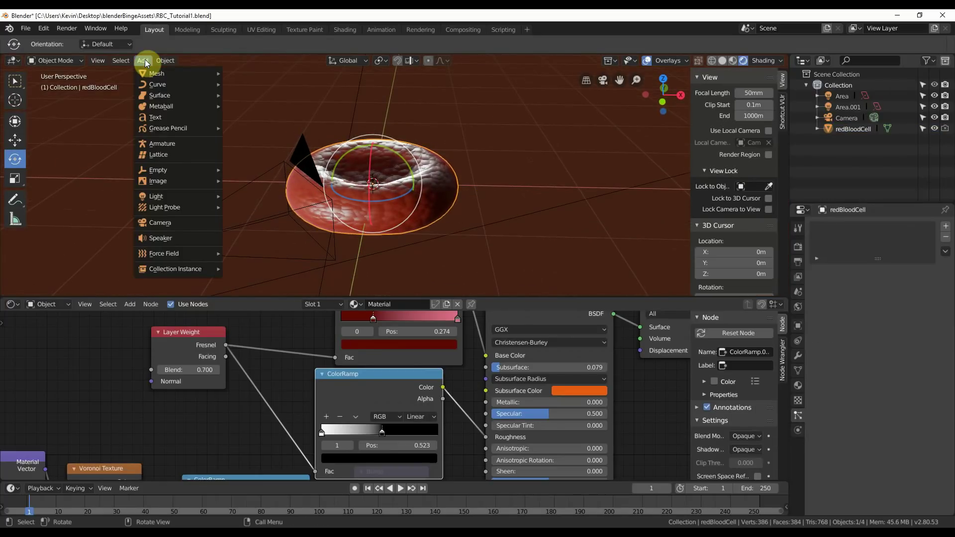
pyautogui.moveTo(148, 70)
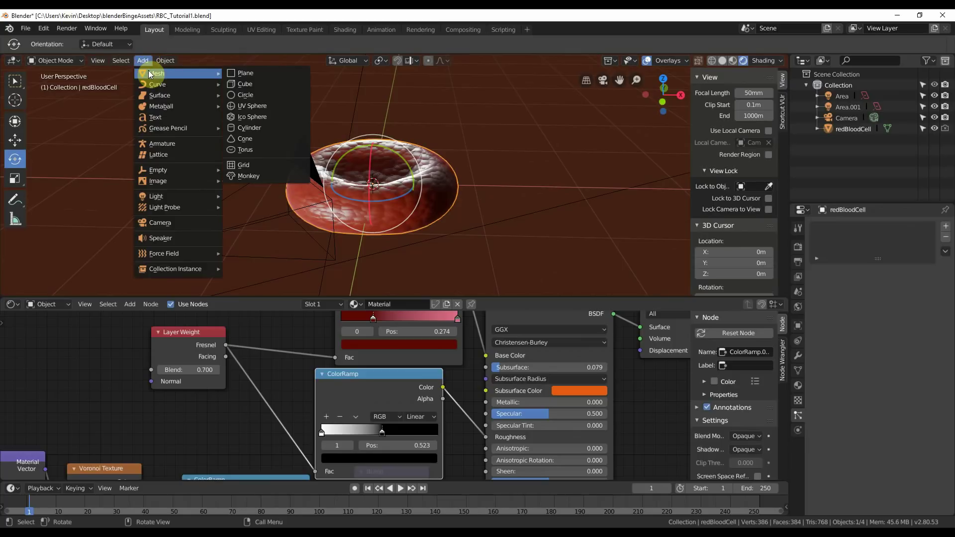
pyautogui.click(246, 118)
pyautogui.moveTo(132, 182); pyautogui.dragTo(132, 184)
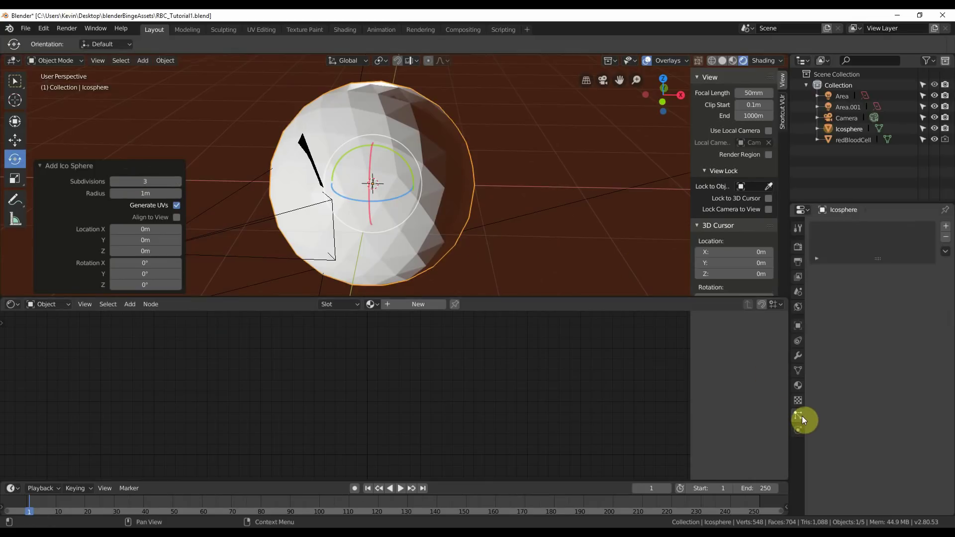
# Step: Add an emitter particle system to the icosphere and set its particle Number to 80
pyautogui.click(946, 227)
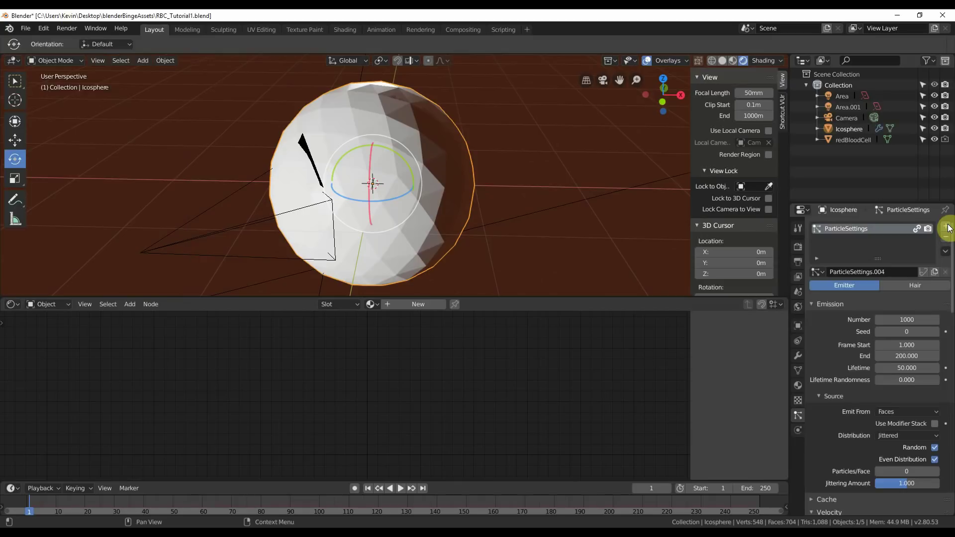
pyautogui.click(906, 315)
pyautogui.write('60')
pyautogui.press('BackSpace')
pyautogui.press('BackSpace')
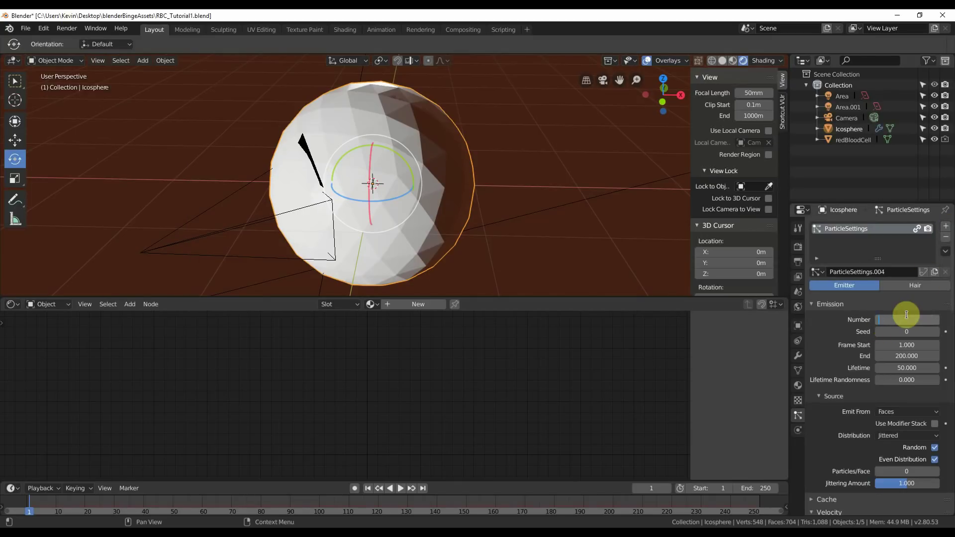
pyautogui.write('80')
pyautogui.press('Return')
# Step: Set the particle emission End frame to 1 and the Lifetime to 1000
pyautogui.click(904, 356)
pyautogui.write('1')
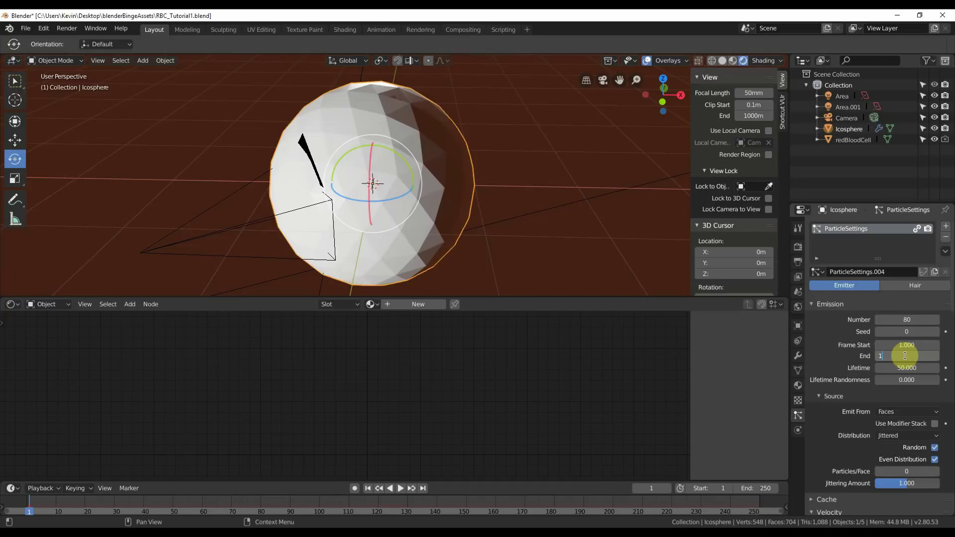
pyautogui.press('Return')
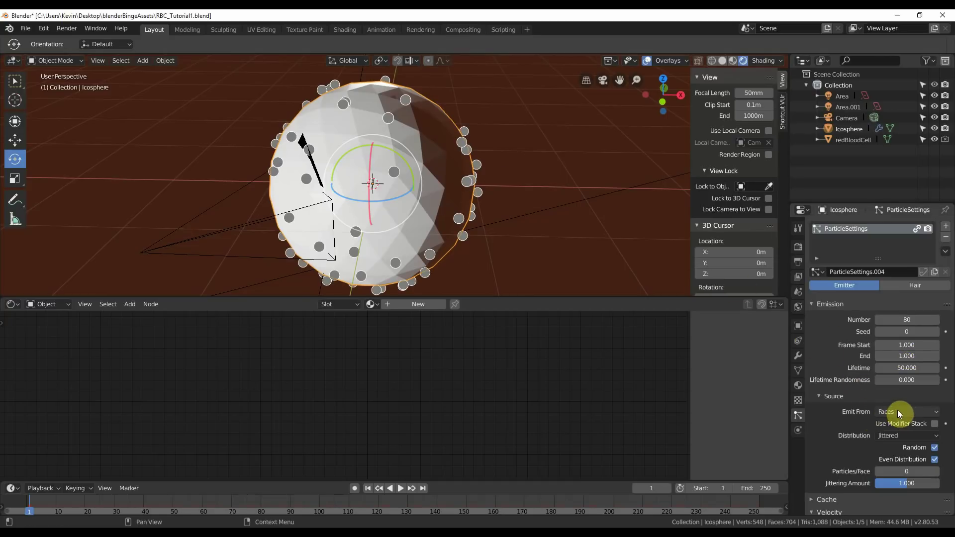
pyautogui.doubleClick(901, 369)
pyautogui.write('100')
pyautogui.press('Return')
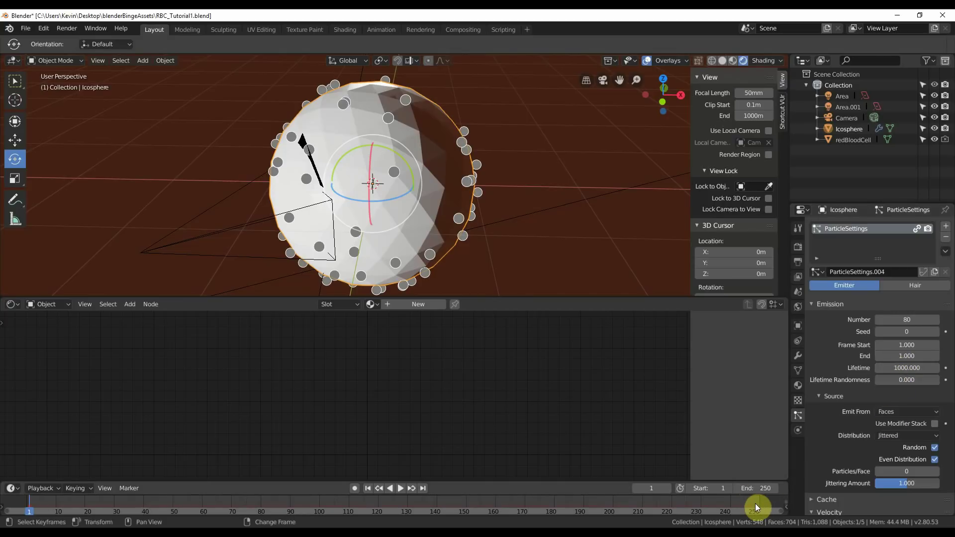
pyautogui.scroll(-2, 857, 430)
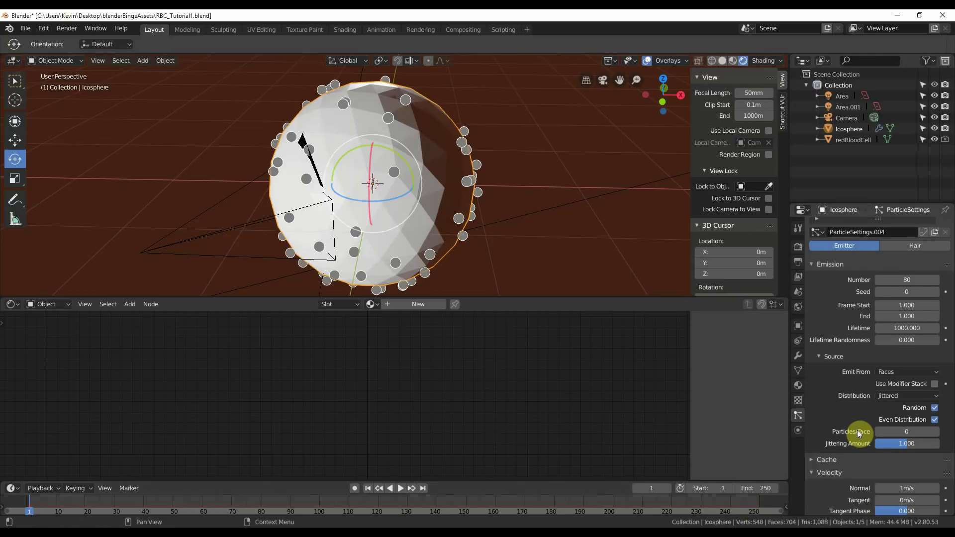
pyautogui.scroll(-1, 858, 431)
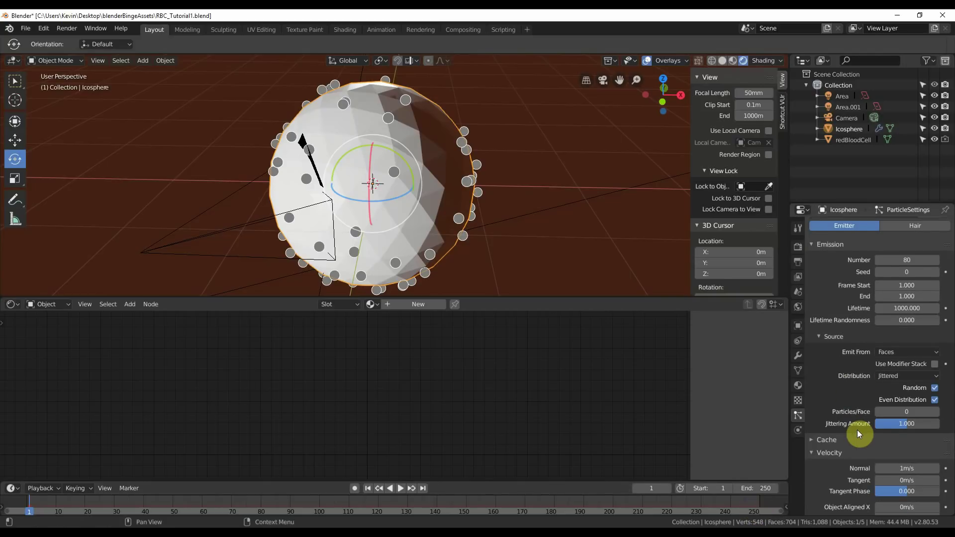
# Step: Turn off Random emission order for the icosphere's particles and set Particles/Face to 1
pyautogui.click(934, 390)
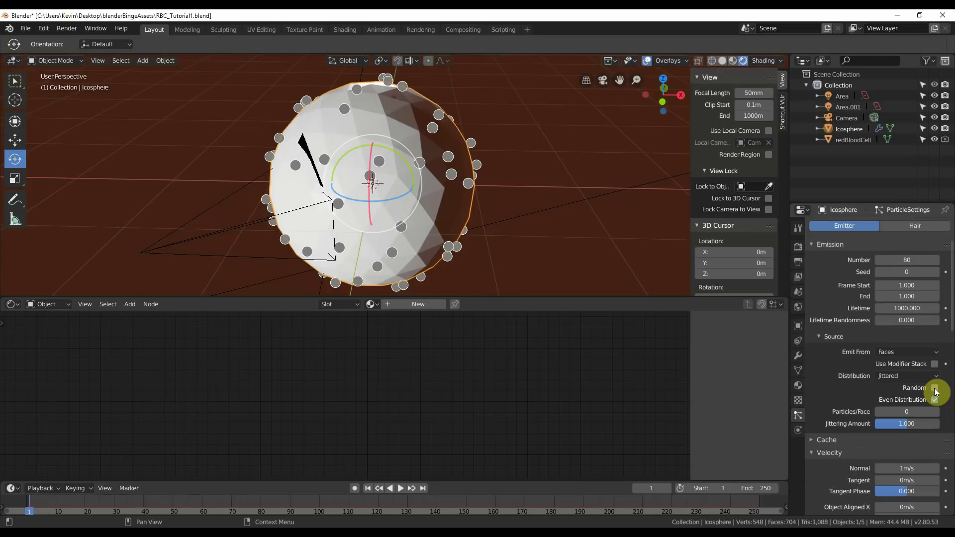
pyautogui.click(937, 413)
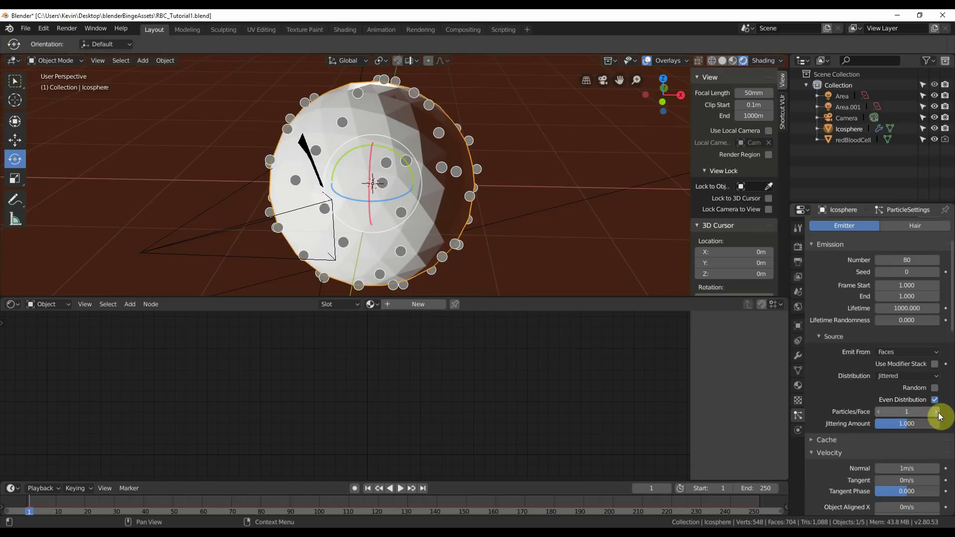
pyautogui.moveTo(563, 226); pyautogui.dragTo(531, 229, button='middle')
pyautogui.scroll(1, 590, 224)
pyautogui.moveTo(443, 207)
pyautogui.mouseDown(button='middle')
pyautogui.moveTo(491, 212)
pyautogui.moveTo(482, 230)
pyautogui.moveTo(454, 207)
pyautogui.mouseUp(button='middle')
pyautogui.scroll(-2, 551, 236)
pyautogui.moveTo(494, 235); pyautogui.dragTo(497, 234, button='middle')
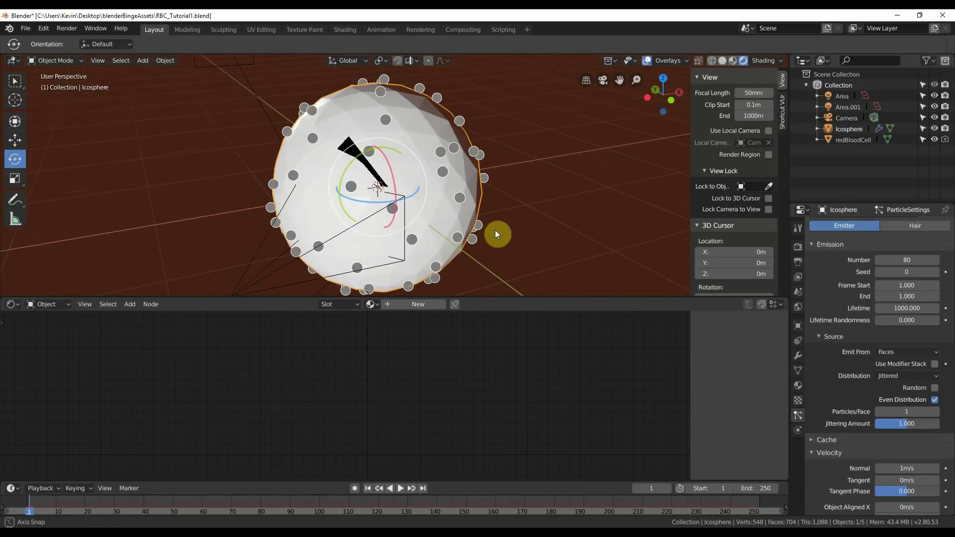
# Step: Set the particles' Normal velocity to 0 m/s and enable particle Rotation with Randomize at 0.288
pyautogui.scroll(-5, 841, 392)
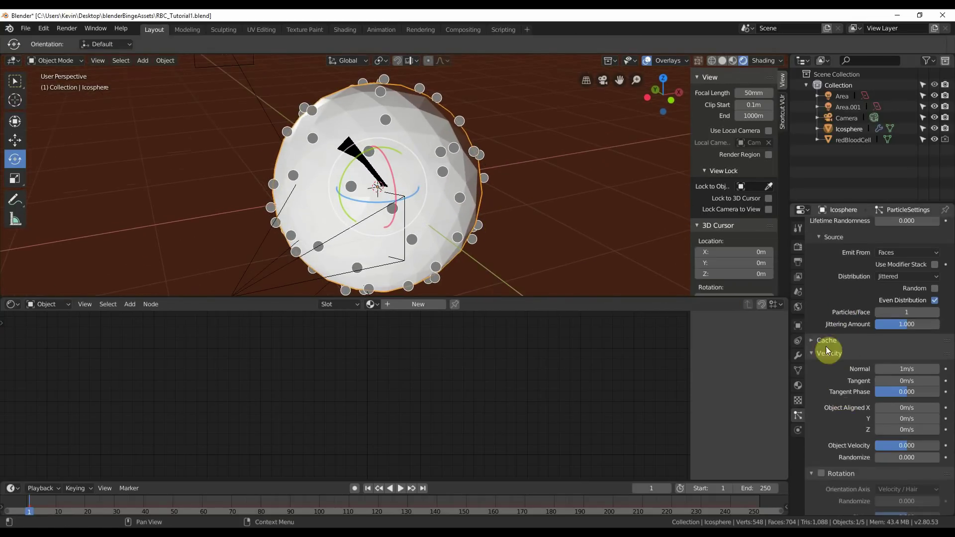
pyautogui.moveTo(905, 366)
pyautogui.mouseDown()
pyautogui.moveTo(884, 367)
pyautogui.moveTo(915, 368)
pyautogui.moveTo(901, 367)
pyautogui.mouseUp()
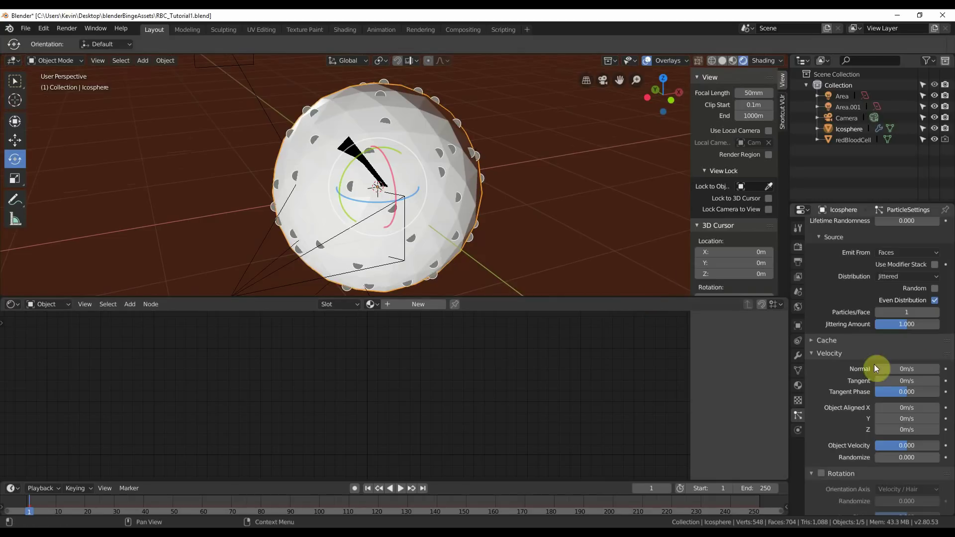
pyautogui.click(824, 353)
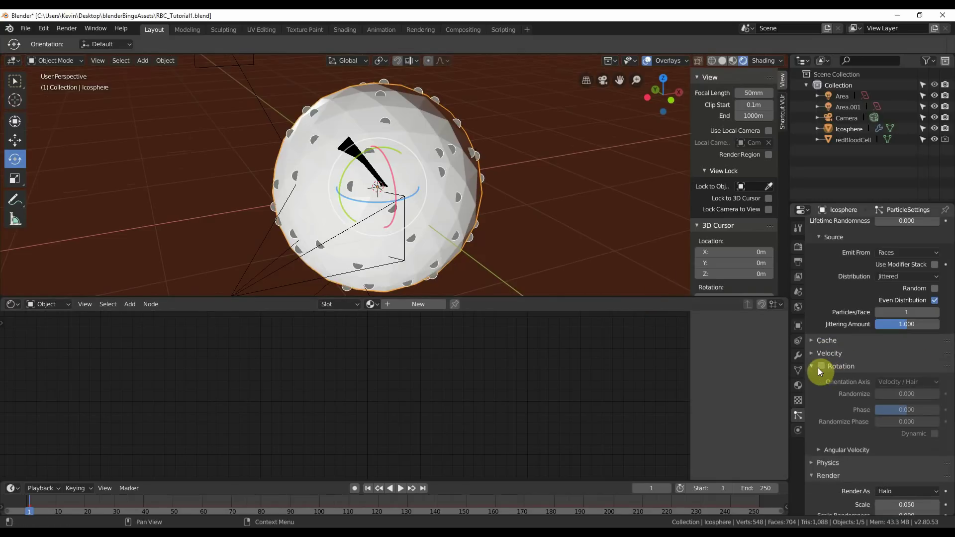
pyautogui.click(821, 367)
pyautogui.moveTo(906, 394); pyautogui.dragTo(884, 397)
# Step: Render the particles as Object, using redBloodCell as the instance object
pyautogui.scroll(-3, 843, 418)
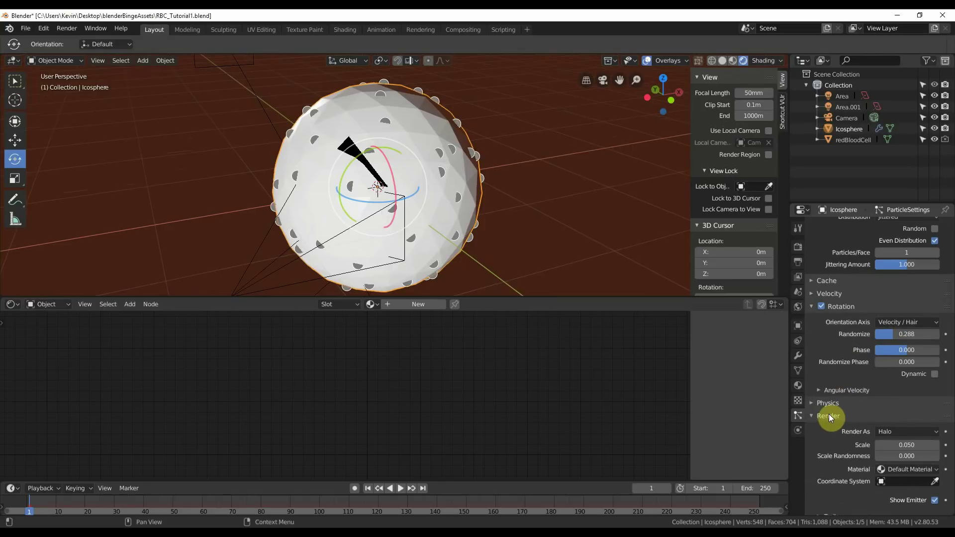
pyautogui.scroll(-2, 823, 416)
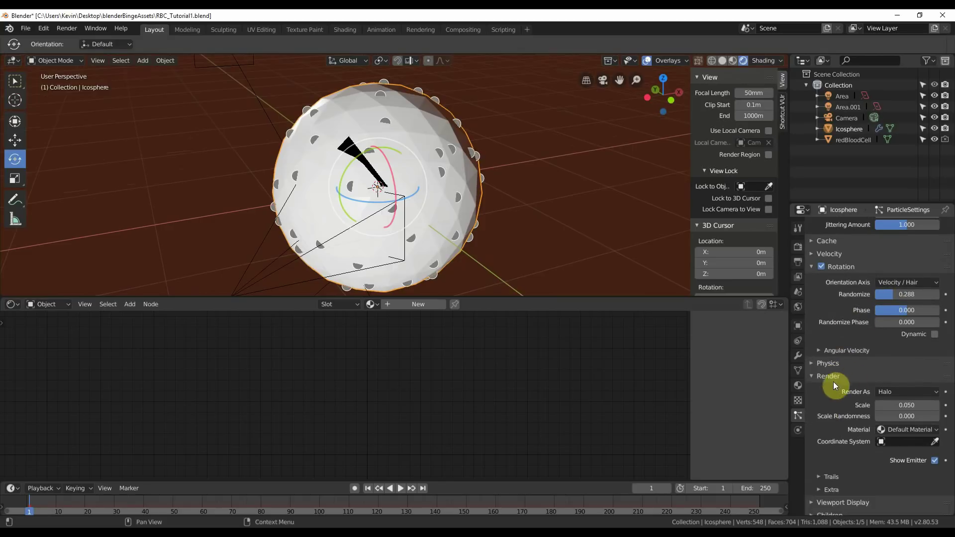
pyautogui.click(891, 392)
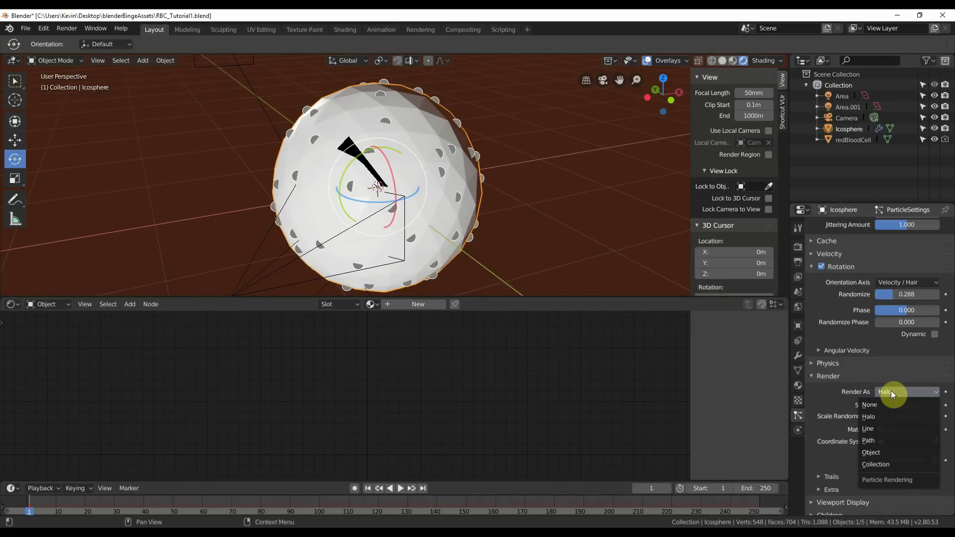
pyautogui.click(875, 452)
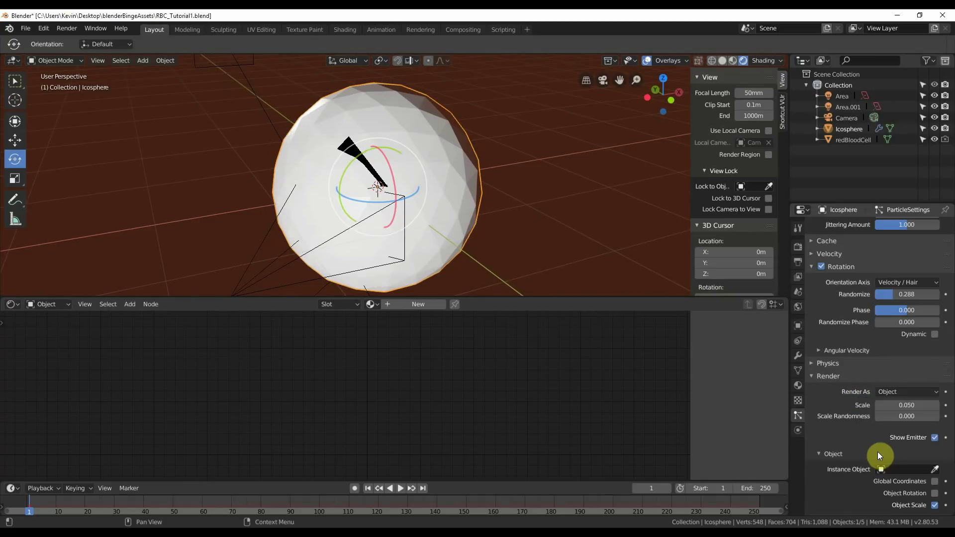
pyautogui.click(884, 470)
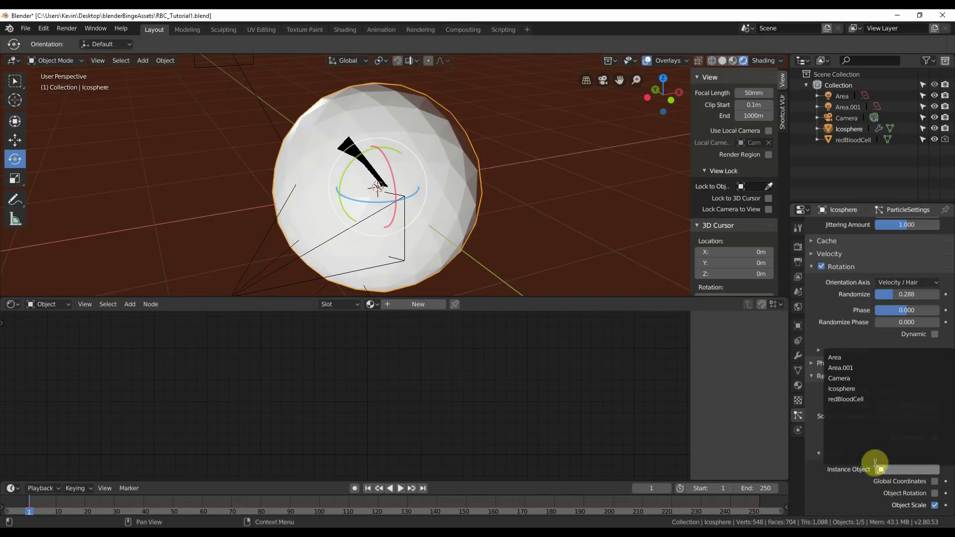
pyautogui.click(851, 402)
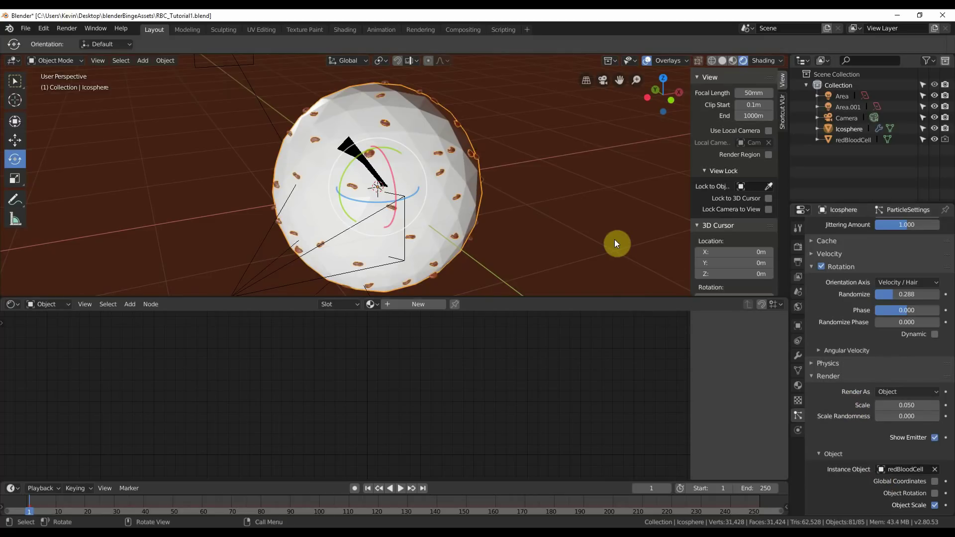
# Step: Set the render Scale of the instanced blood cells to 0.090
pyautogui.scroll(4, 614, 239)
pyautogui.moveTo(625, 220); pyautogui.dragTo(612, 234, button='middle')
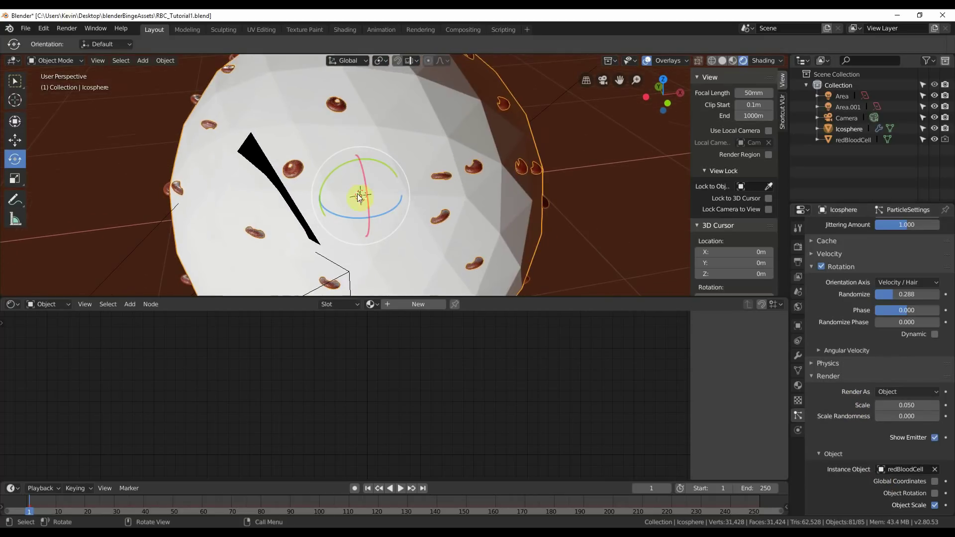
pyautogui.moveTo(316, 216); pyautogui.dragTo(346, 207, button='middle')
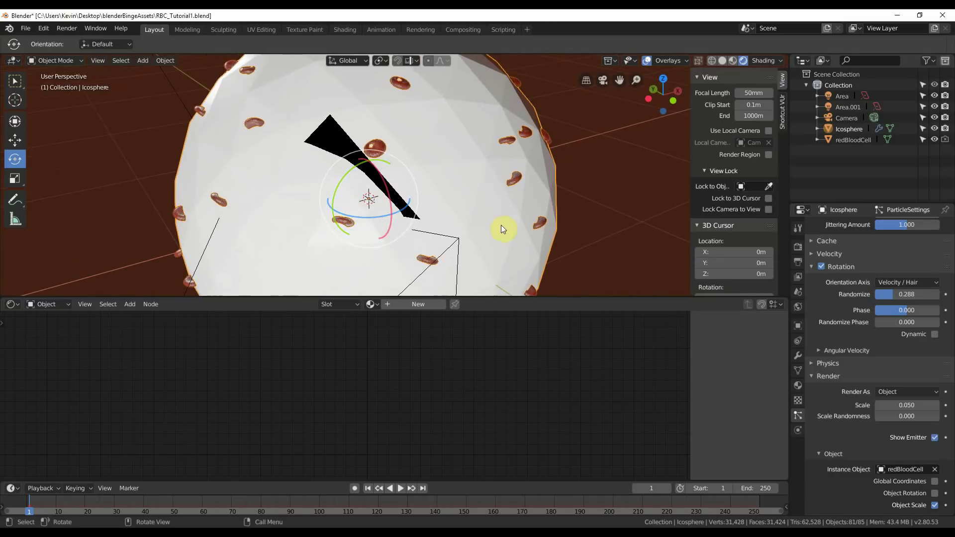
pyautogui.moveTo(906, 405); pyautogui.dragTo(926, 405)
pyautogui.moveTo(618, 234)
pyautogui.mouseDown(button='middle')
pyautogui.moveTo(577, 234)
pyautogui.moveTo(660, 222)
pyautogui.moveTo(632, 232)
pyautogui.mouseUp(button='middle')
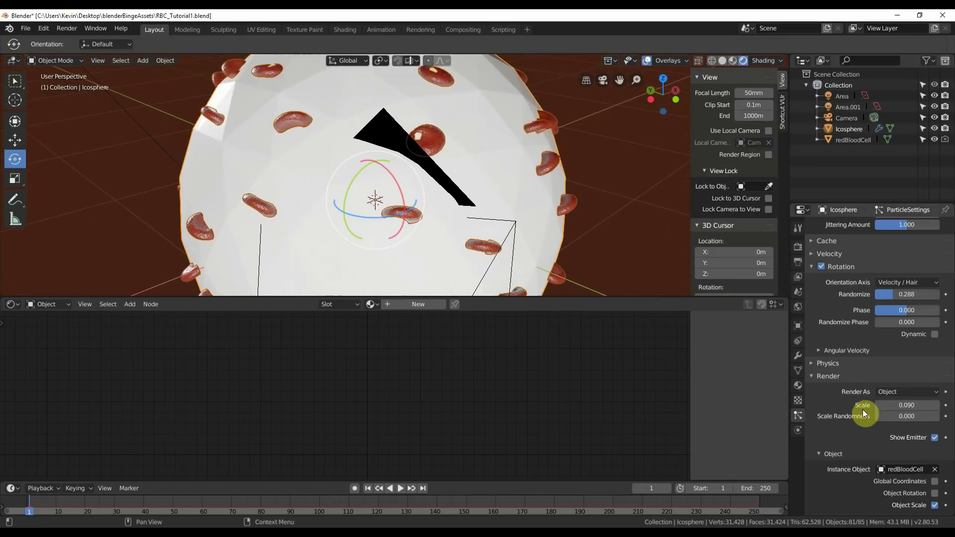
# Step: Try toggling the Object Rotation and Object Scale options of the instanced blood cells
pyautogui.scroll(-2, 863, 413)
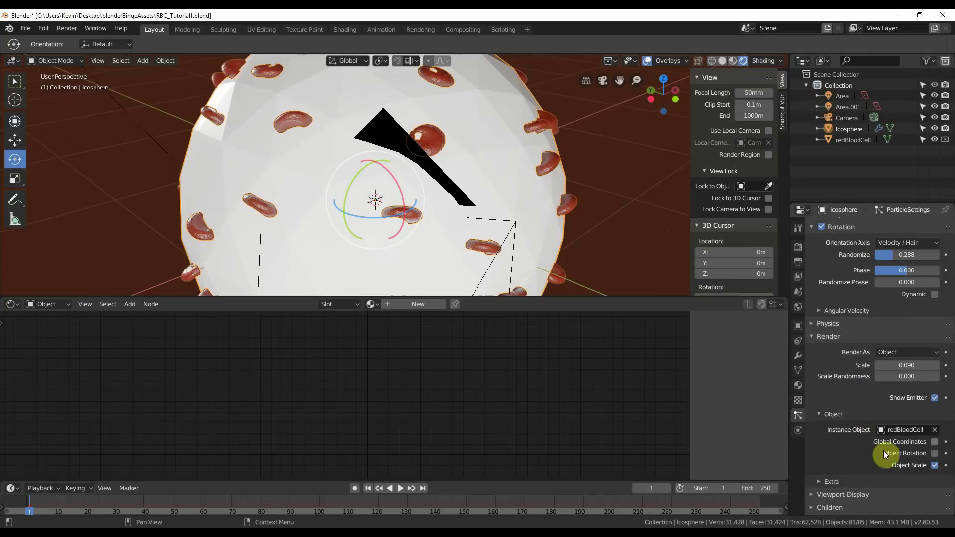
pyautogui.click(935, 454)
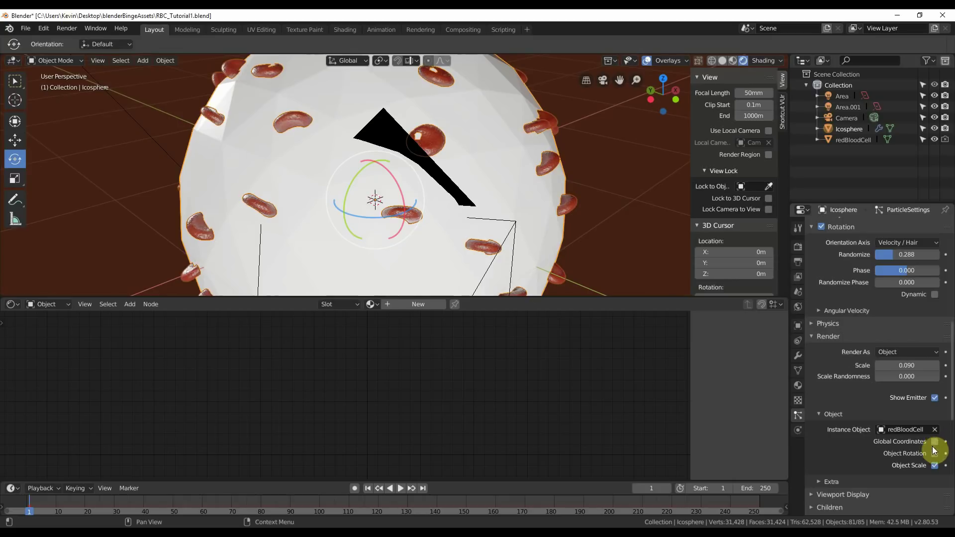
pyautogui.click(934, 467)
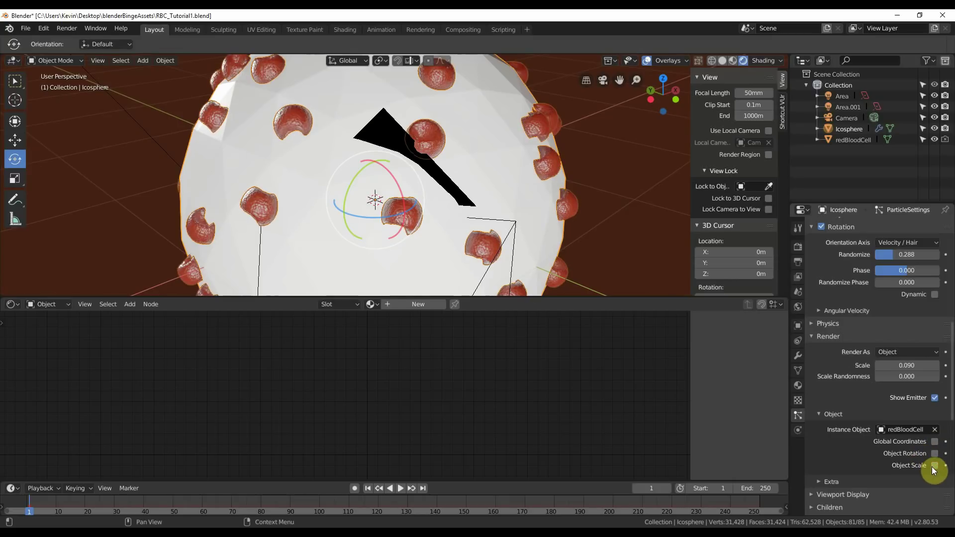
pyautogui.click(934, 470)
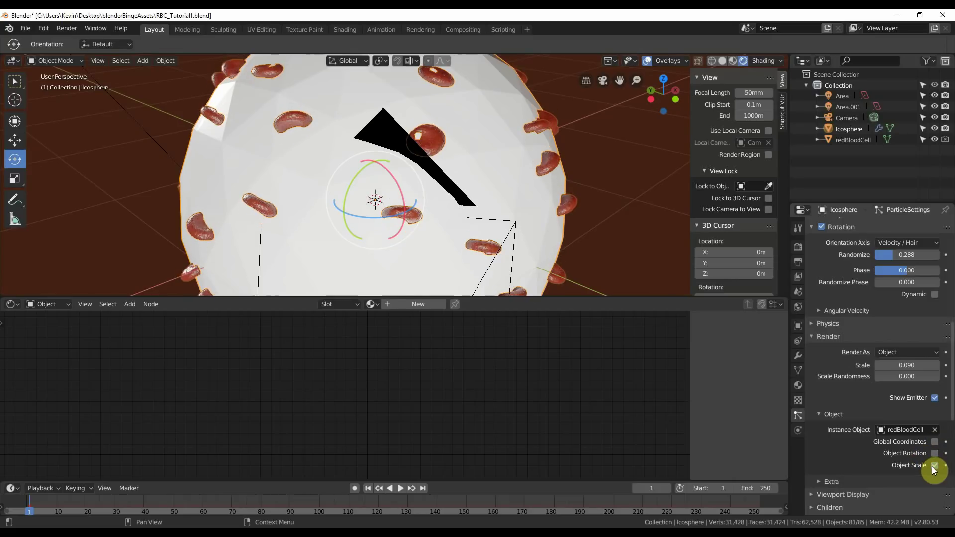
# Step: Set the particle system's Gravity field weight to 0
pyautogui.scroll(-5, 849, 437)
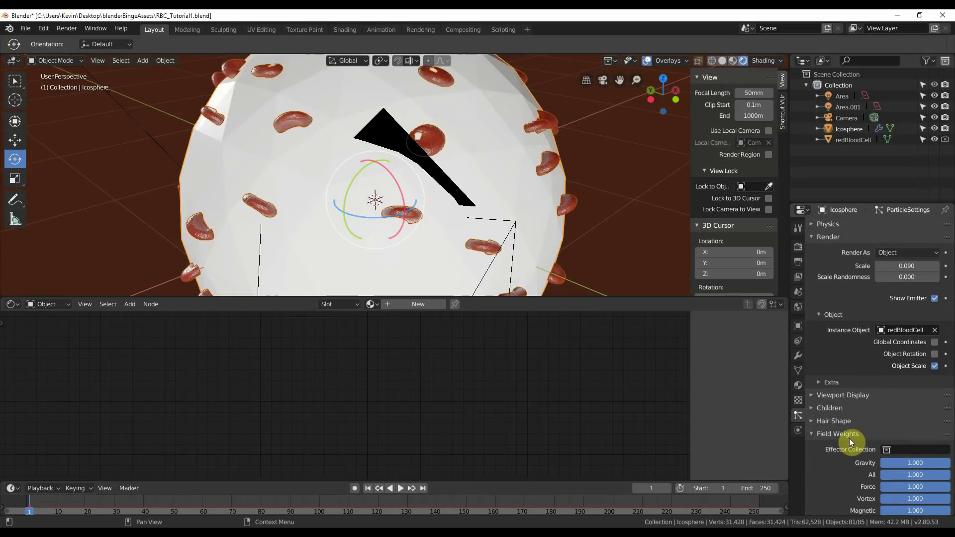
pyautogui.click(831, 435)
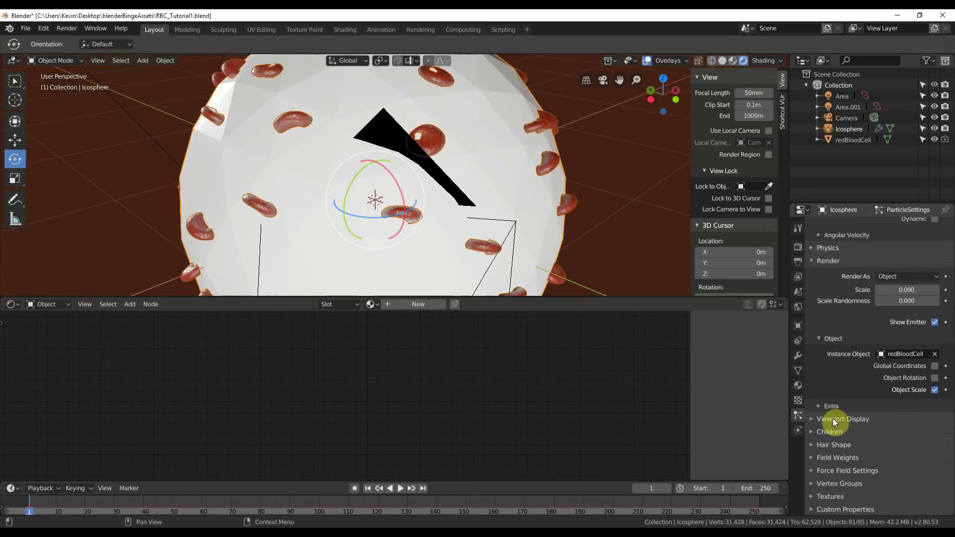
pyautogui.click(829, 459)
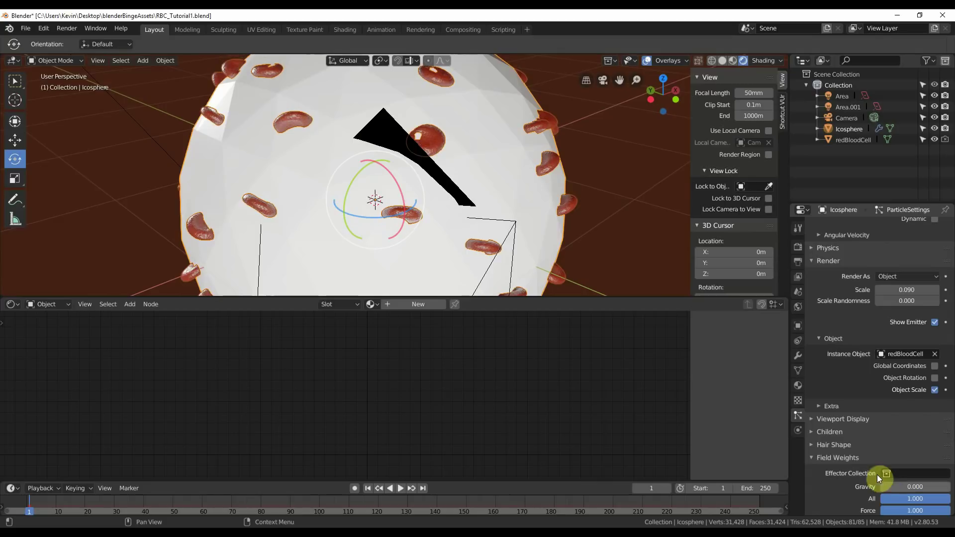
# Step: Convert the icosphere's particle system modifier into real redBloodCell objects
pyautogui.scroll(12, 839, 436)
pyautogui.scroll(5, 839, 437)
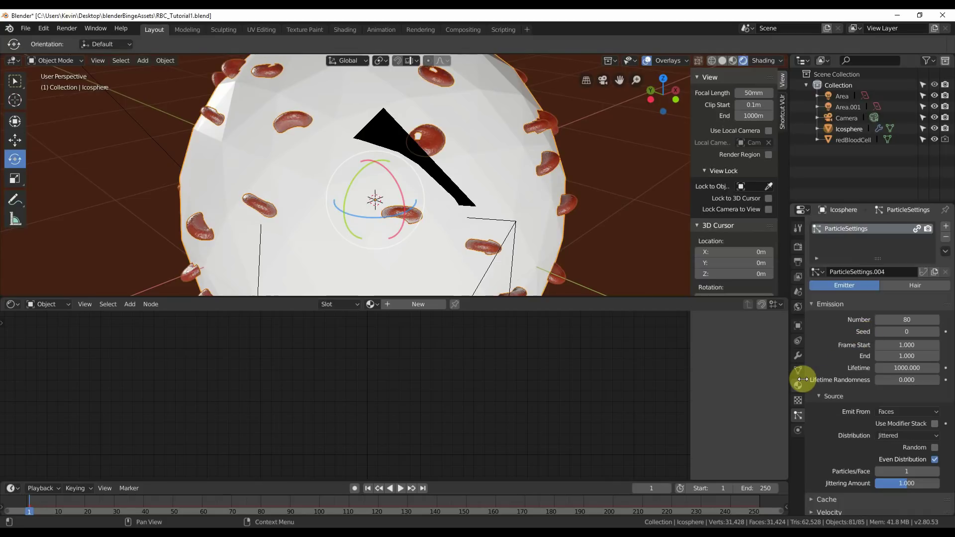
pyautogui.click(797, 357)
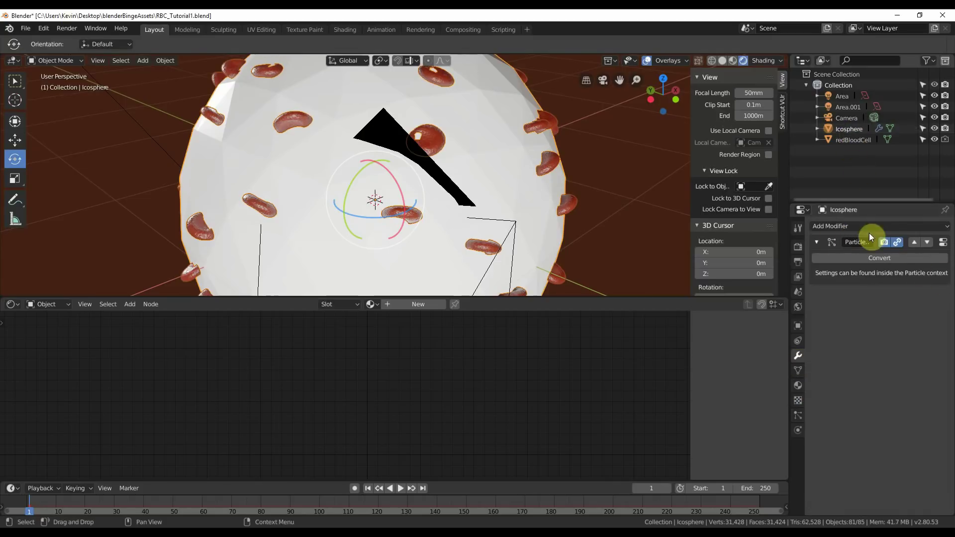
pyautogui.click(861, 260)
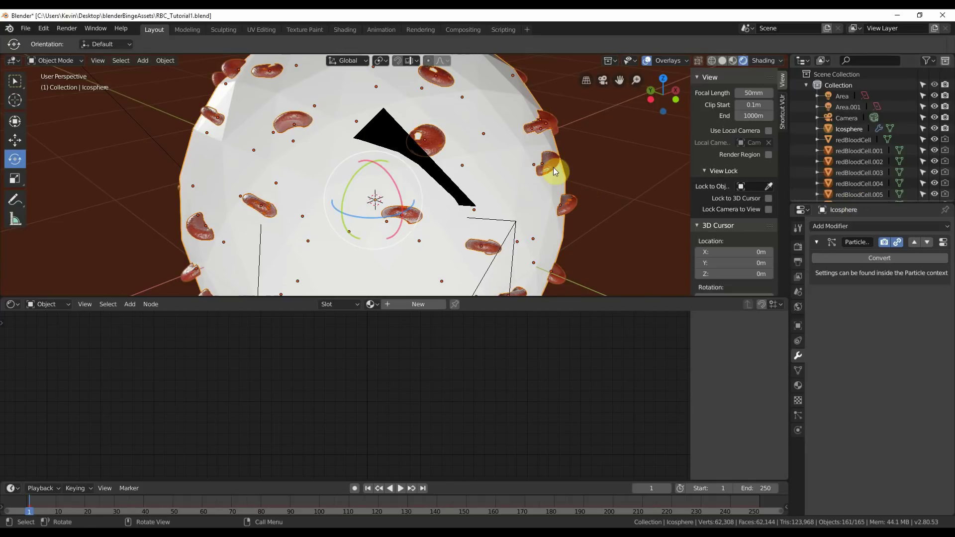
pyautogui.scroll(-5, 860, 169)
pyautogui.scroll(5, 860, 169)
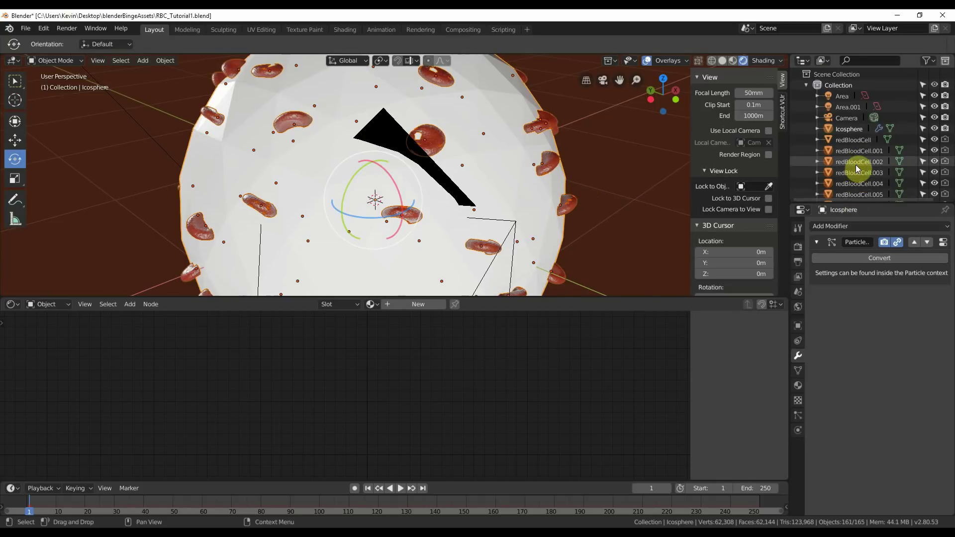
# Step: Delete the Icosphere emitter object from the scene
pyautogui.click(845, 130)
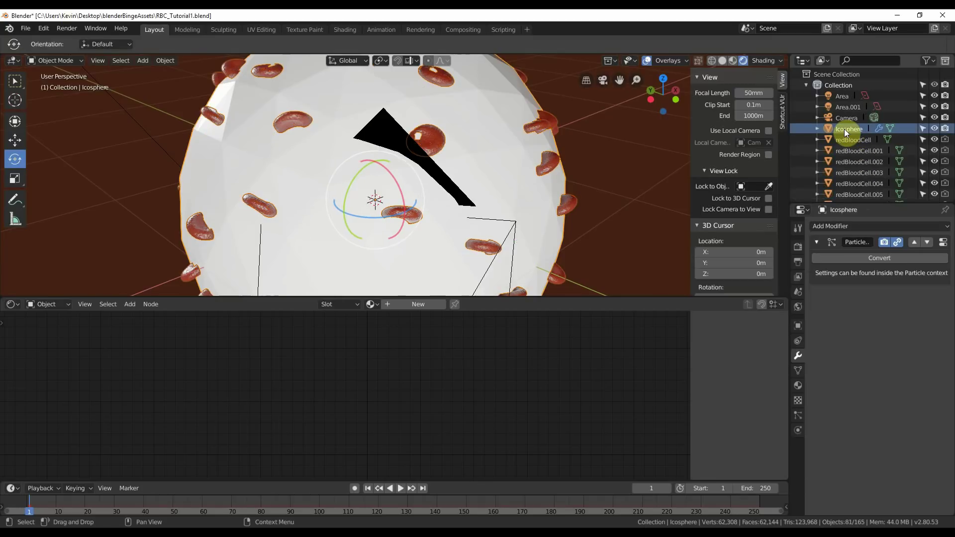
pyautogui.rightClick(843, 129)
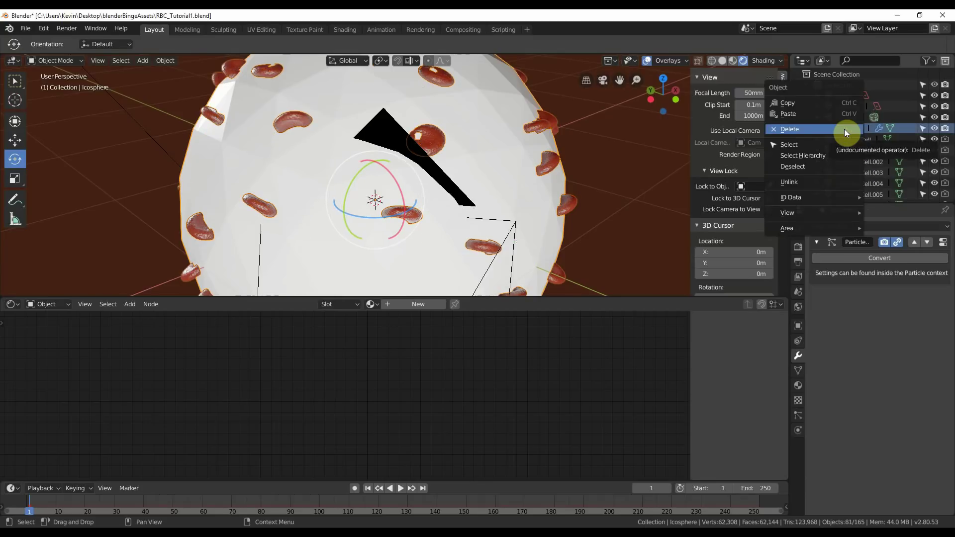
pyautogui.click(844, 129)
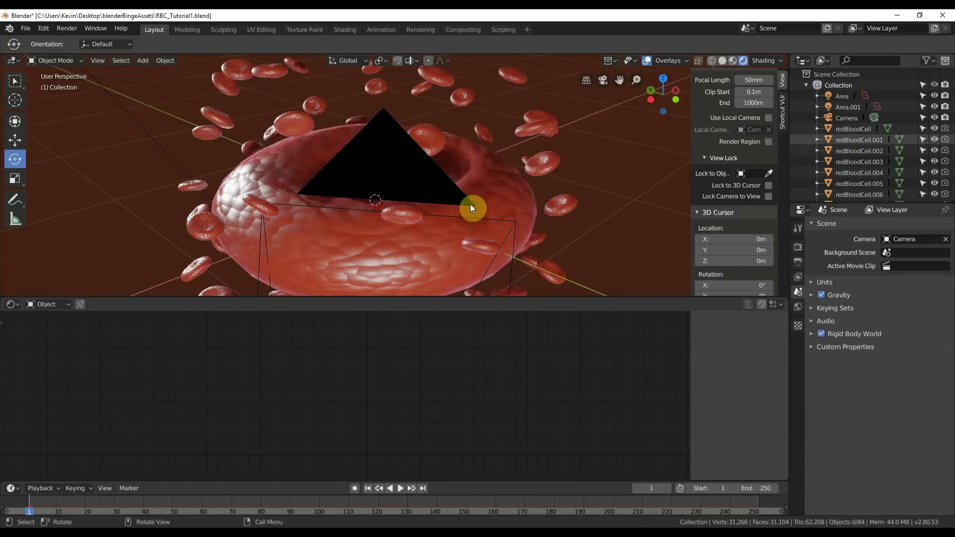
# Step: Hide the large original redBloodCell in the viewport and disable it in renders
pyautogui.click(514, 203)
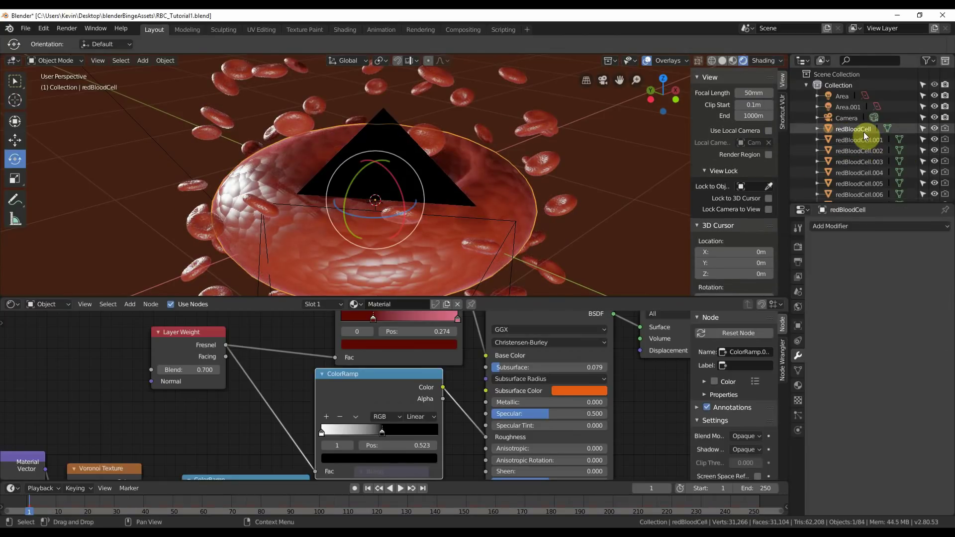
pyautogui.click(935, 129)
pyautogui.click(934, 129)
pyautogui.click(934, 129)
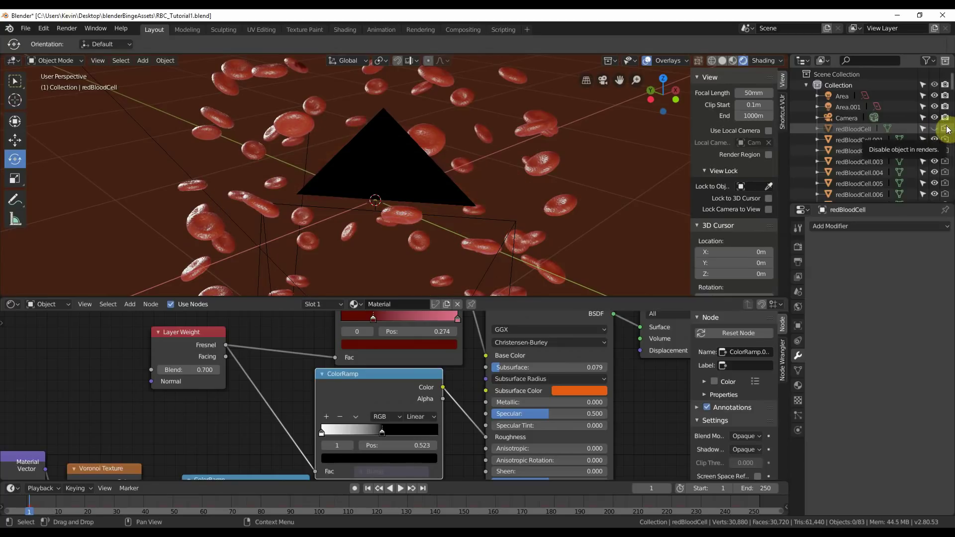
pyautogui.click(945, 129)
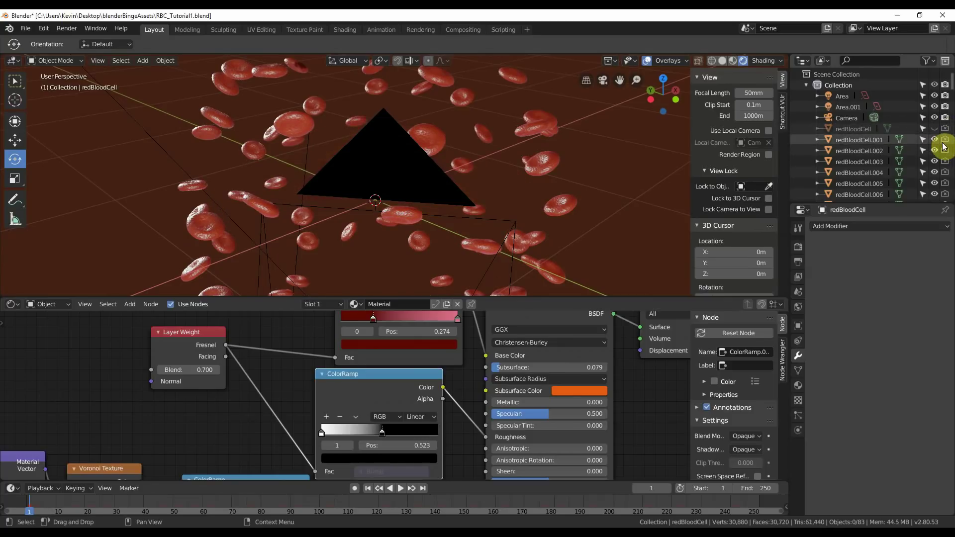
# Step: Enable all the duplicated blood cells, from redBloodCell.001 onward, in renders
pyautogui.click(948, 196)
pyautogui.scroll(-4, 947, 196)
pyautogui.scroll(-8, 946, 130)
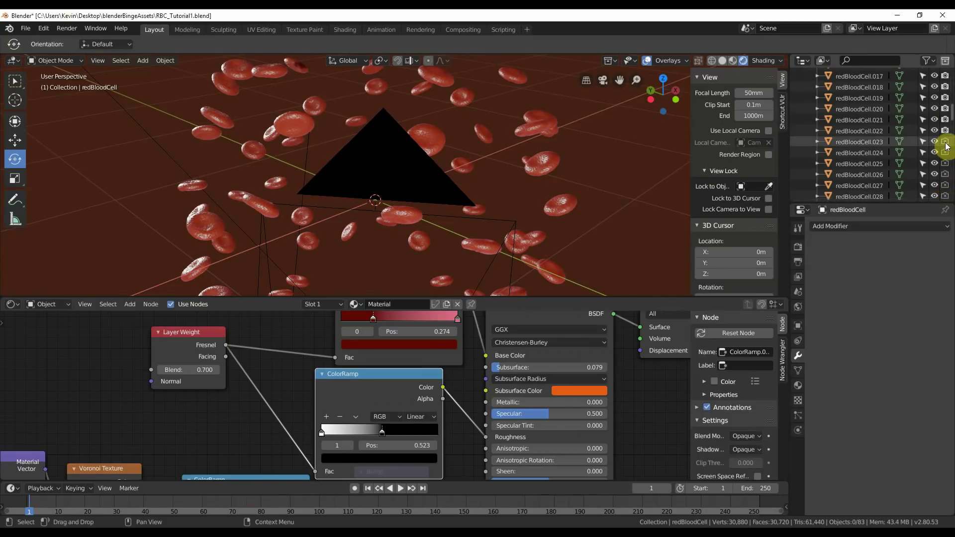
pyautogui.scroll(12, 945, 196)
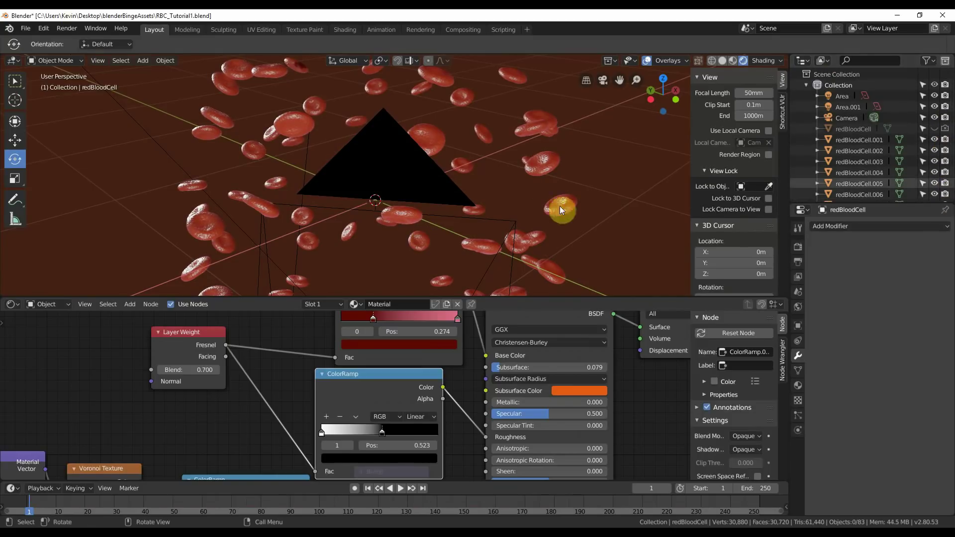
# Step: Select the camera and move it farther back from the cluster of blood cells
pyautogui.moveTo(584, 229); pyautogui.dragTo(536, 204, button='middle')
pyautogui.click(225, 194)
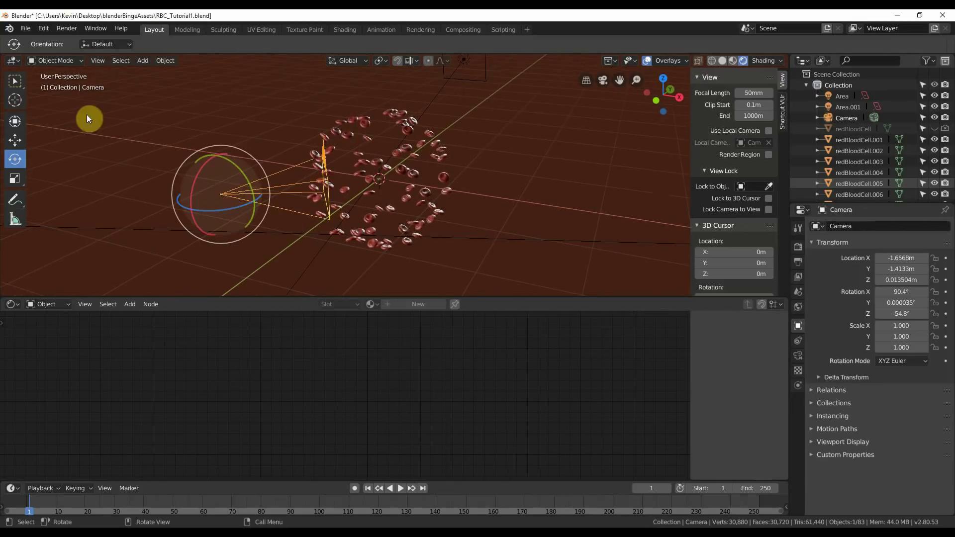
pyautogui.click(14, 140)
pyautogui.moveTo(253, 199); pyautogui.dragTo(139, 191)
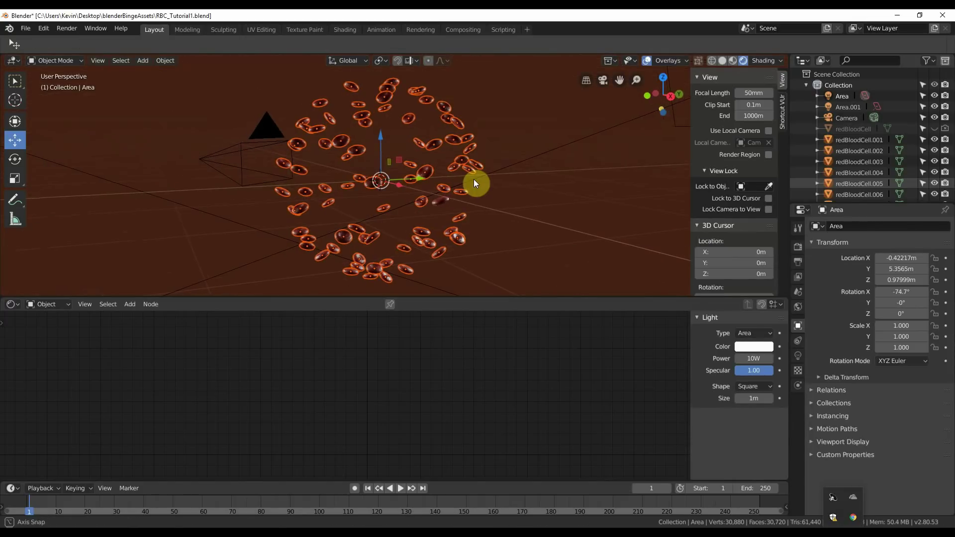
# Step: Select all the duplicated blood cells without the lights and camera, and add them as active rigid bodies
pyautogui.moveTo(474, 179); pyautogui.dragTo(511, 196, button='middle')
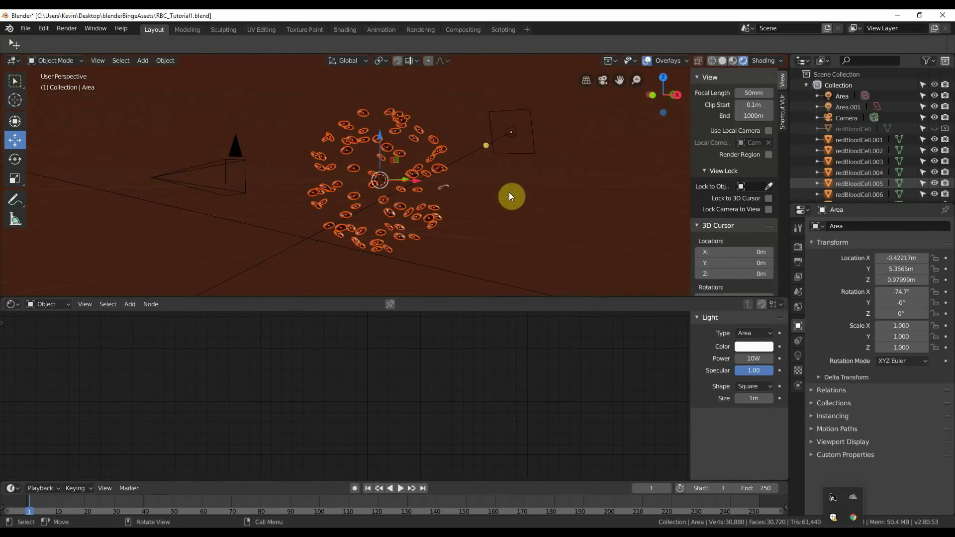
pyautogui.click(347, 135)
pyautogui.press('b')
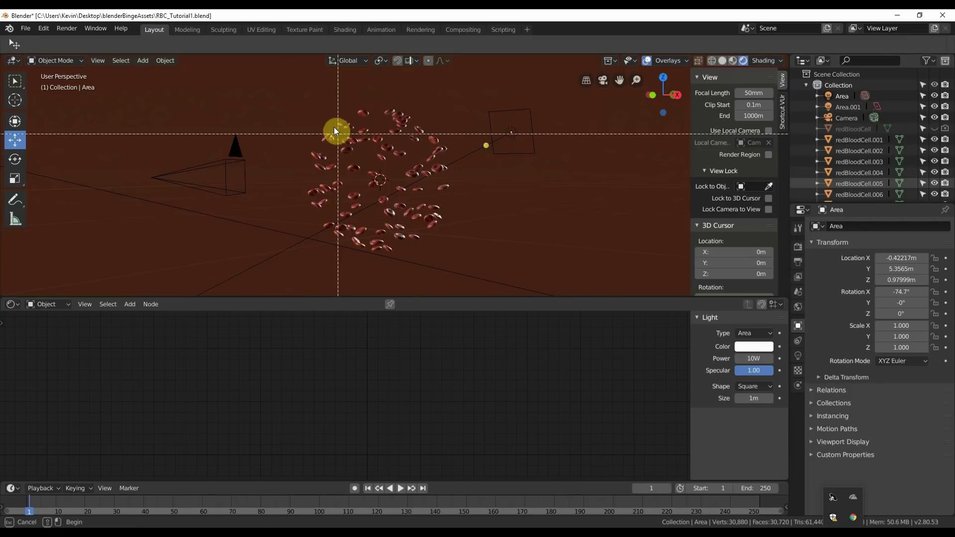
pyautogui.moveTo(296, 90); pyautogui.dragTo(473, 266)
pyautogui.moveTo(473, 266); pyautogui.dragTo(499, 214, button='middle')
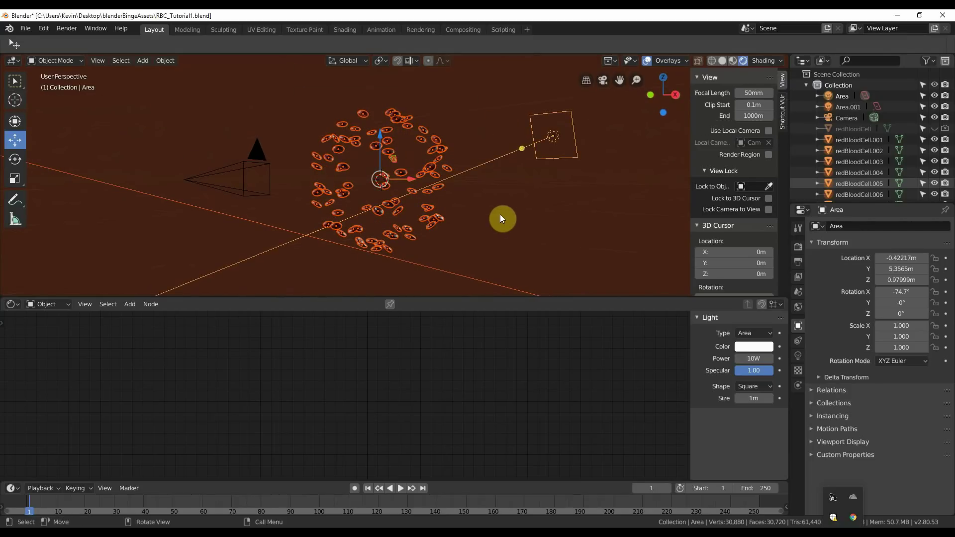
pyautogui.press('b')
pyautogui.keyDown('shift'); pyautogui.moveTo(491, 79); pyautogui.dragTo(601, 204); pyautogui.keyUp('shift')
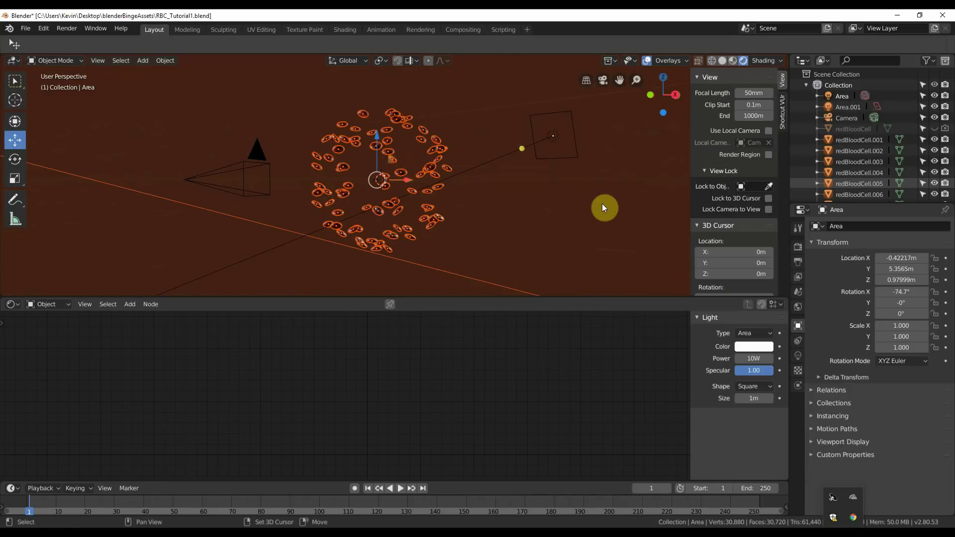
pyautogui.moveTo(592, 202); pyautogui.dragTo(542, 209, button='middle')
pyautogui.press('b')
pyautogui.keyDown('shift'); pyautogui.moveTo(122, 85); pyautogui.dragTo(269, 239); pyautogui.keyUp('shift')
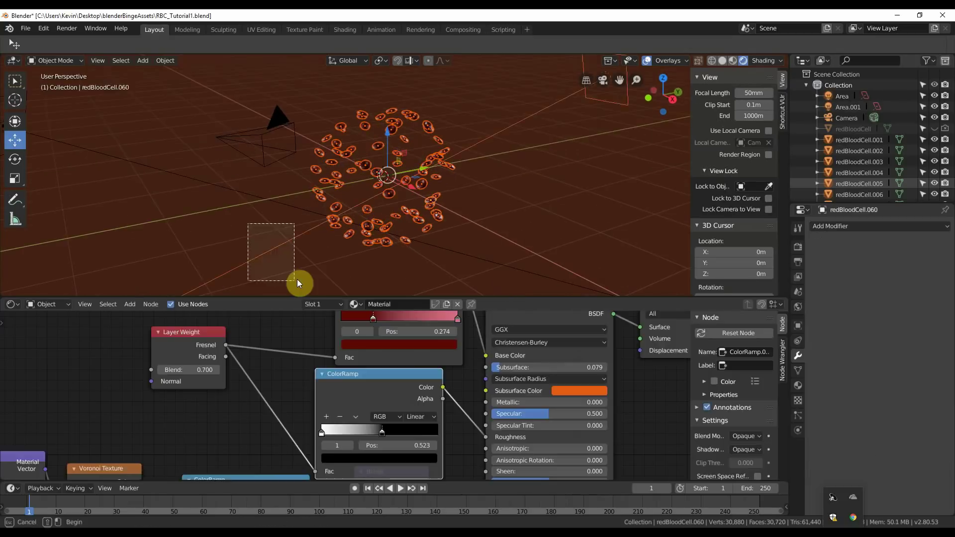
pyautogui.moveTo(297, 279); pyautogui.dragTo(298, 279)
pyautogui.moveTo(520, 180); pyautogui.dragTo(571, 175, button='middle')
pyautogui.click(171, 60)
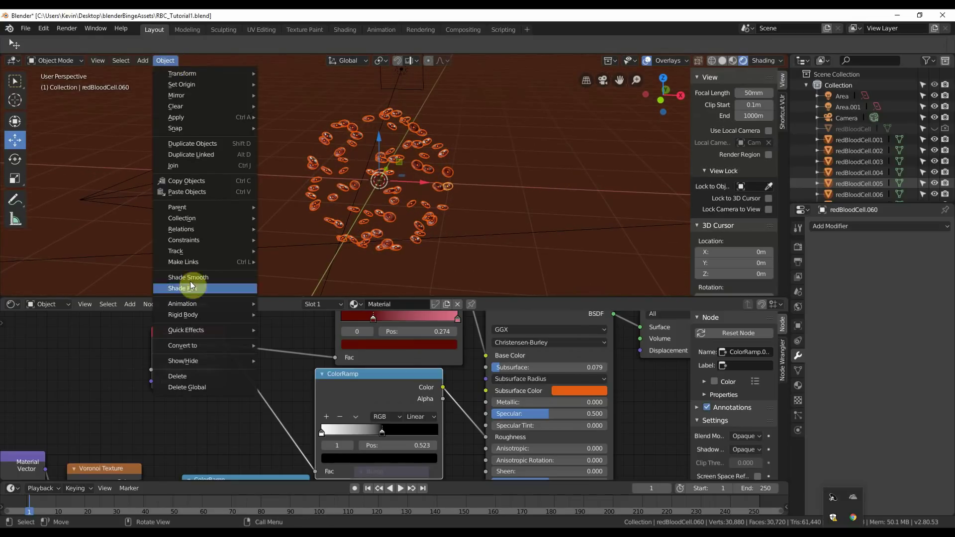
pyautogui.moveTo(198, 316)
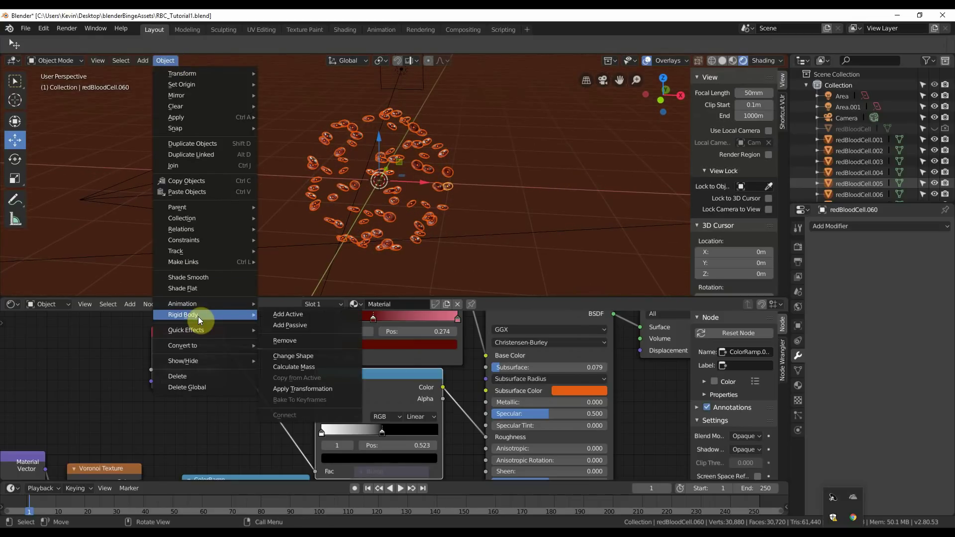
pyautogui.click(282, 313)
# Step: Play the rigid body simulation from the first frame and return to frame 1
pyautogui.moveTo(566, 188); pyautogui.dragTo(522, 184, button='middle')
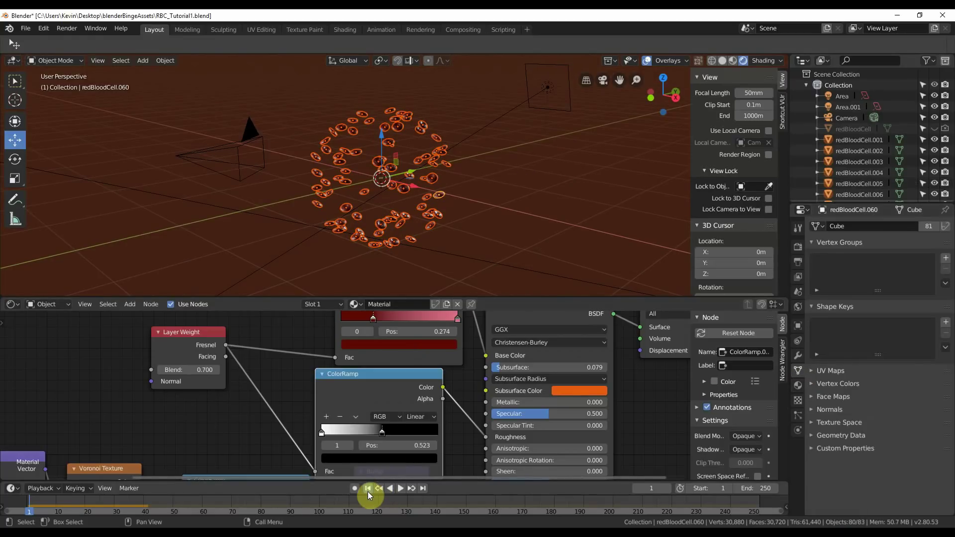
pyautogui.click(368, 490)
pyautogui.click(399, 488)
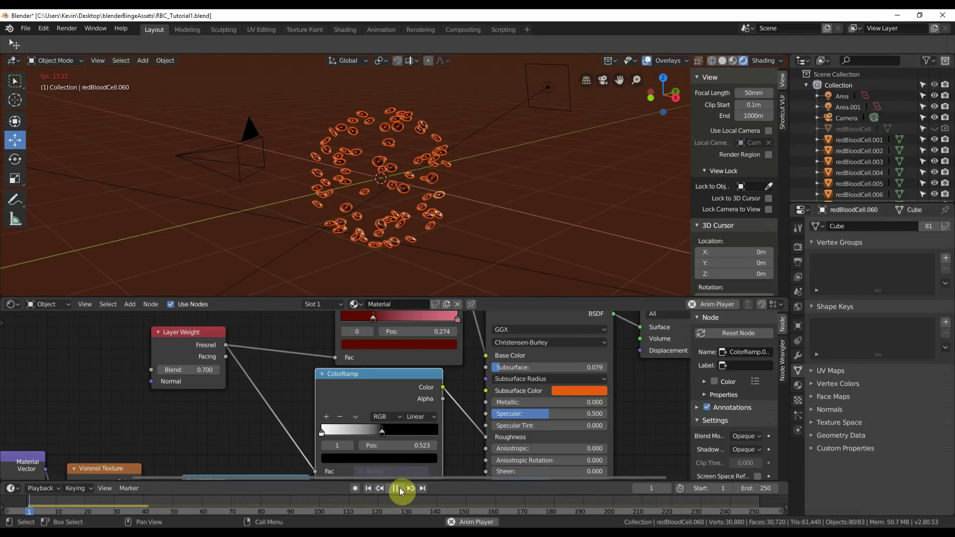
pyautogui.click(368, 488)
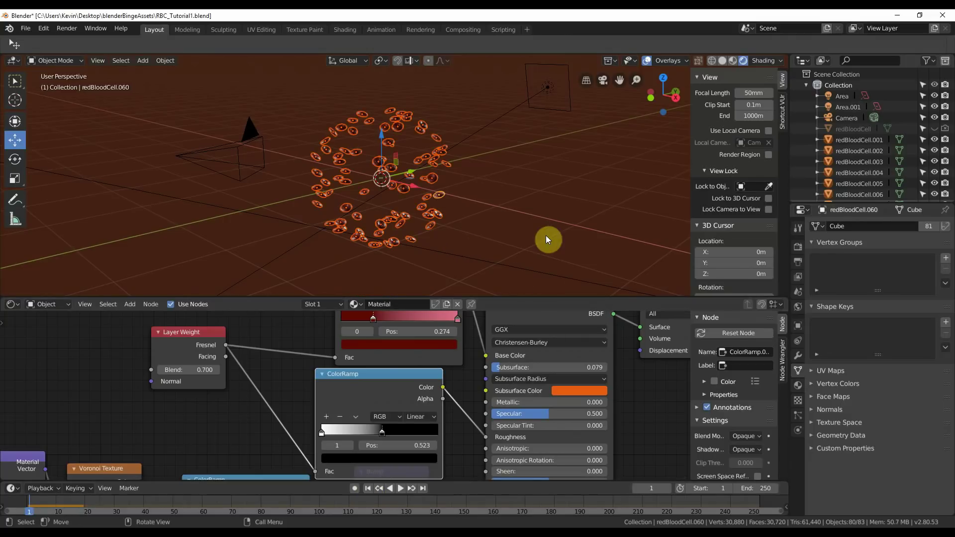
# Step: Try playing the simulation with the scene's gravity disabled, and turn gravity back on
pyautogui.click(799, 293)
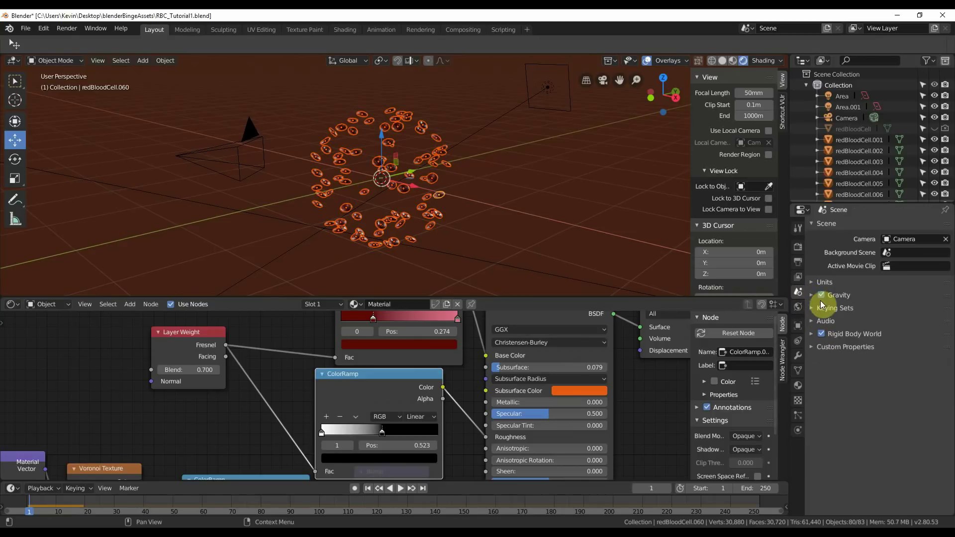
pyautogui.click(402, 488)
pyautogui.click(384, 488)
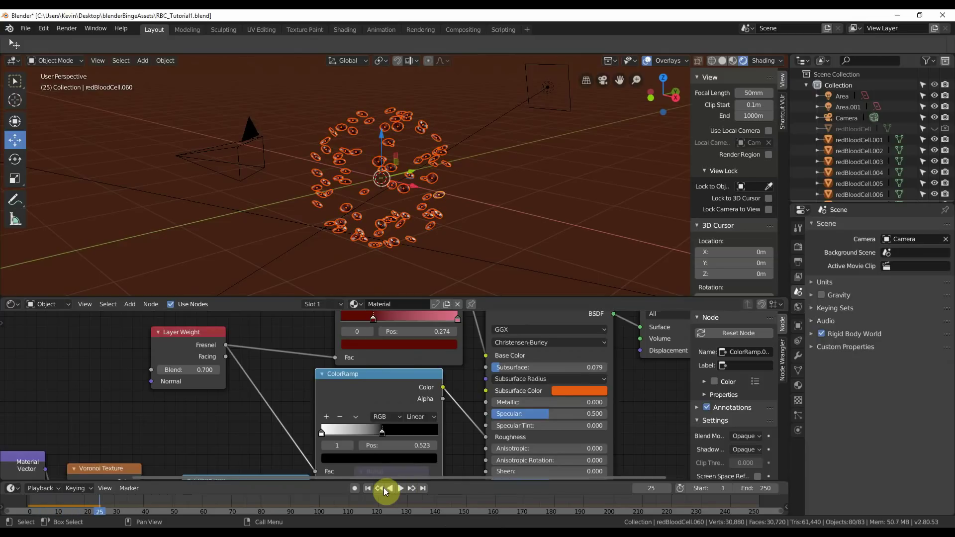
pyautogui.click(373, 488)
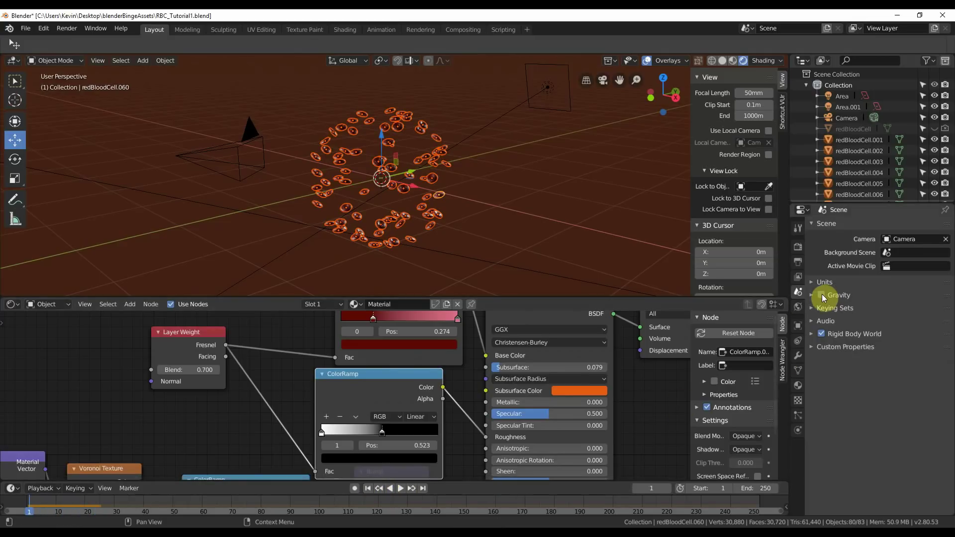
pyautogui.click(821, 334)
# Step: Set the rigid body world's gravity field weight to 0 and check the simulation by playing it
pyautogui.click(810, 333)
pyautogui.click(827, 392)
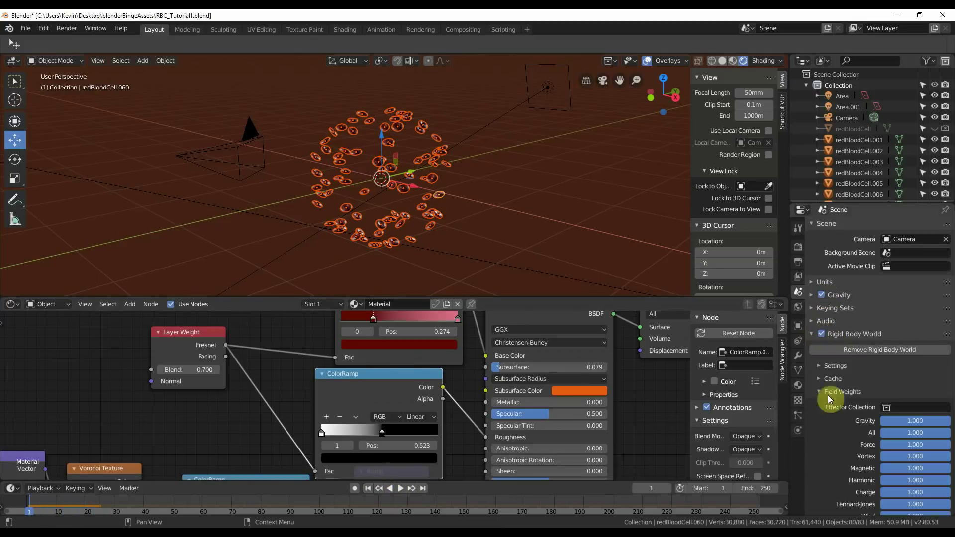
pyautogui.moveTo(938, 421); pyautogui.dragTo(868, 422)
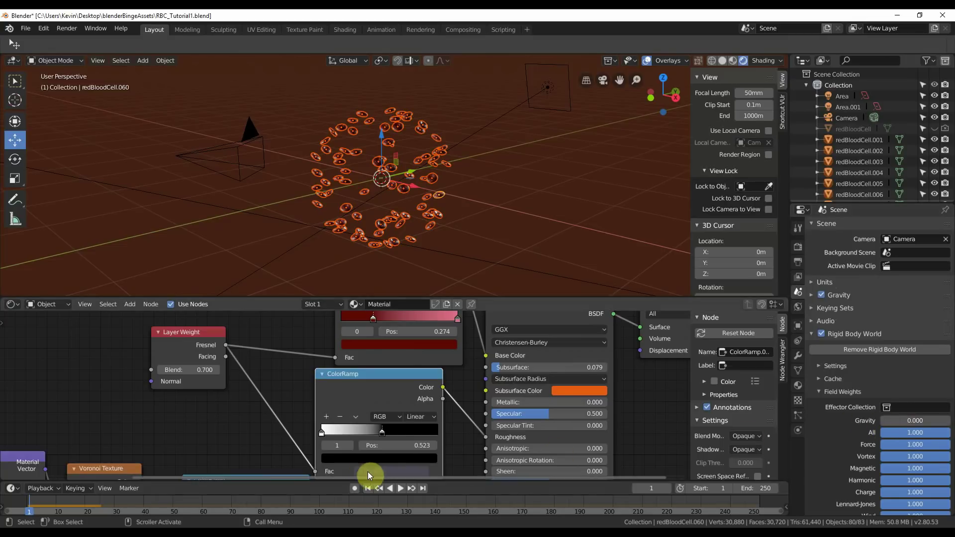
pyautogui.click(401, 487)
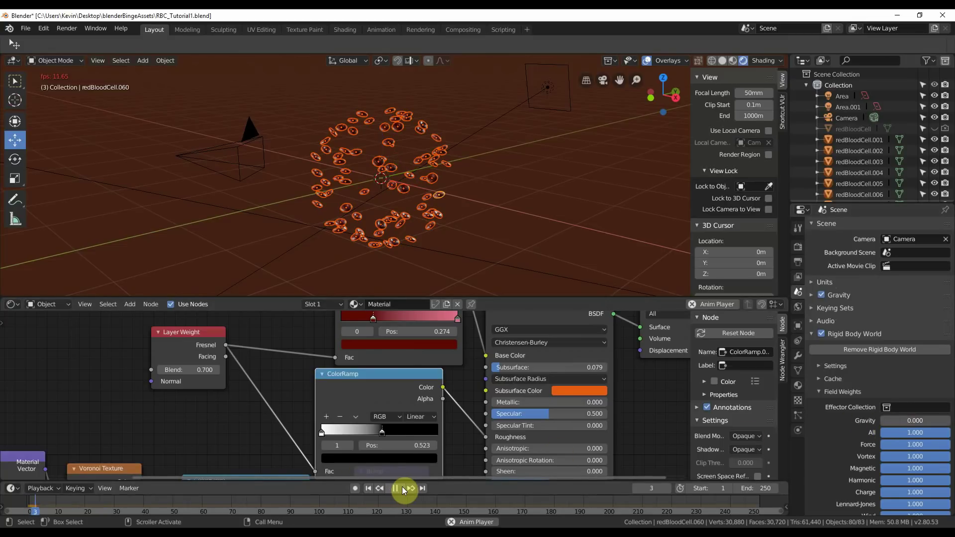
pyautogui.click(402, 488)
pyautogui.click(369, 488)
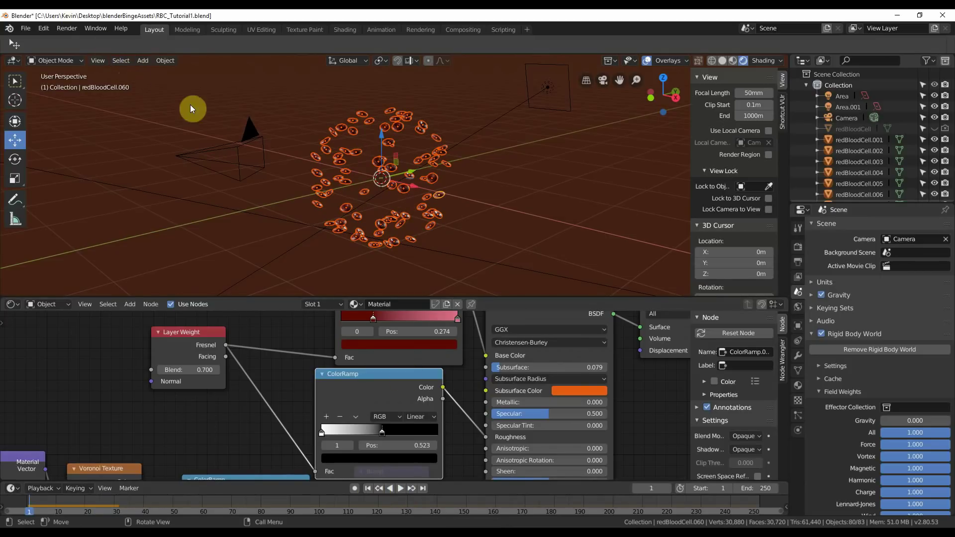
# Step: Add a turbulence force field at the origin and play the animation to check its effect on the cells
pyautogui.click(145, 61)
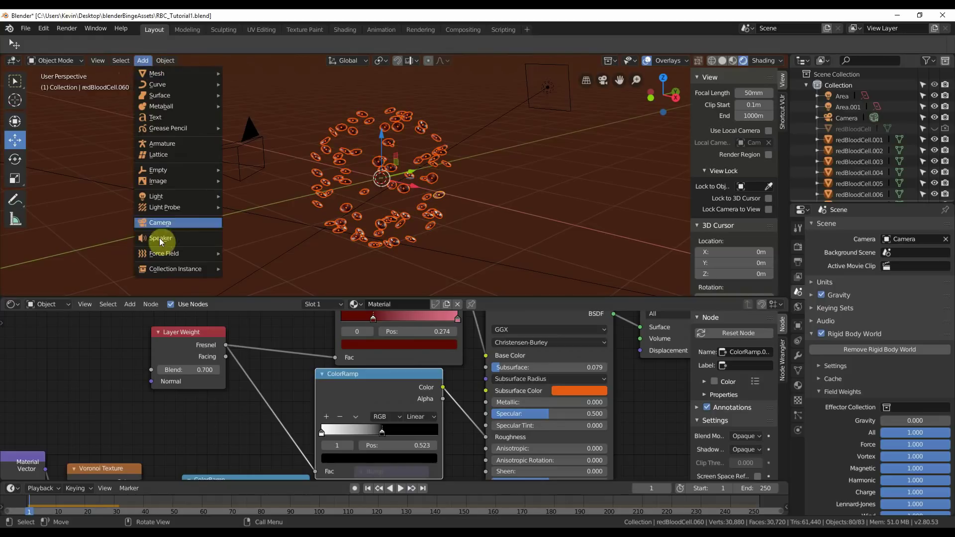
pyautogui.moveTo(160, 256)
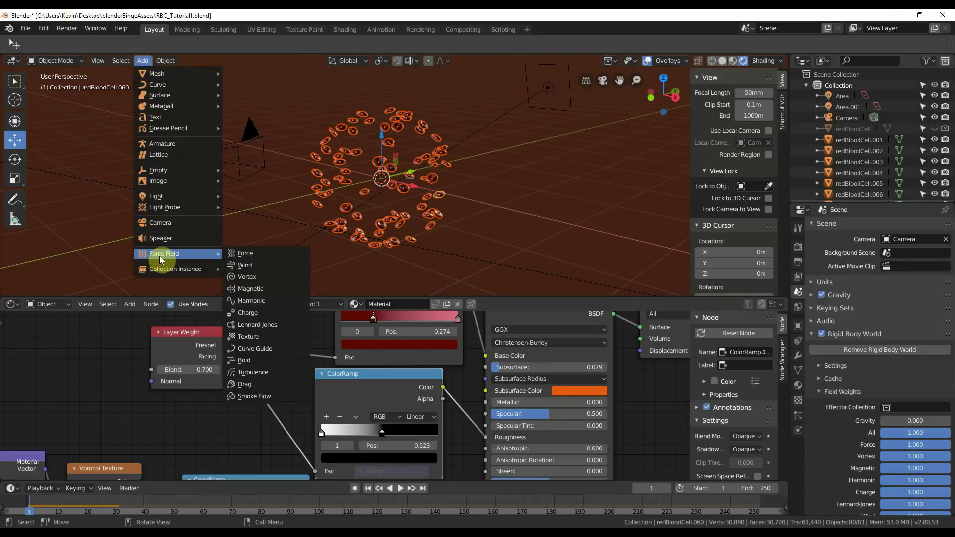
pyautogui.click(258, 372)
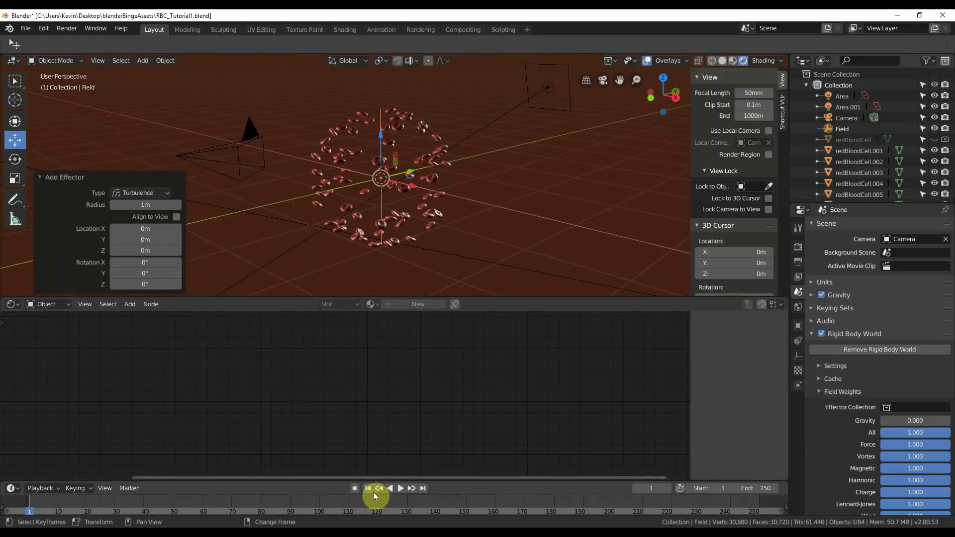
pyautogui.click(402, 489)
pyautogui.click(401, 490)
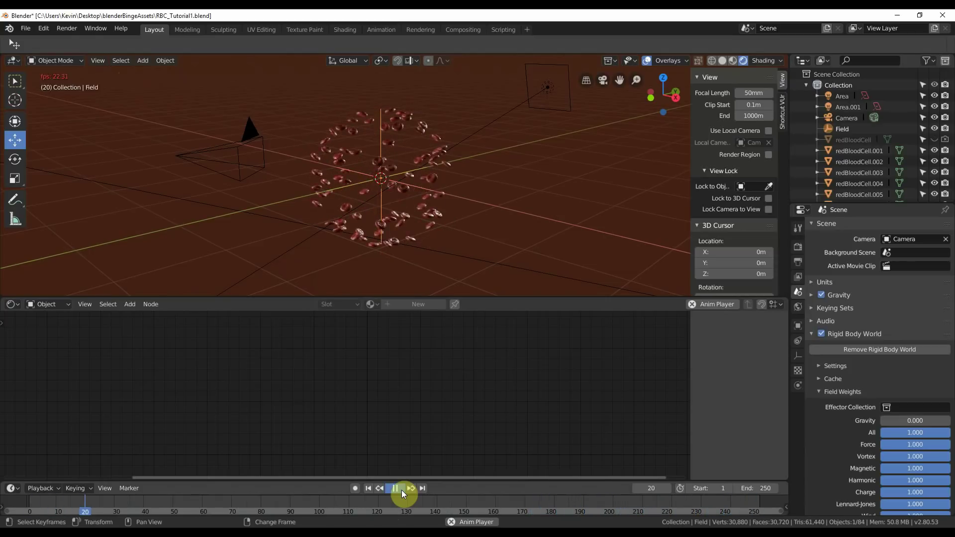
pyautogui.click(401, 490)
pyautogui.click(366, 488)
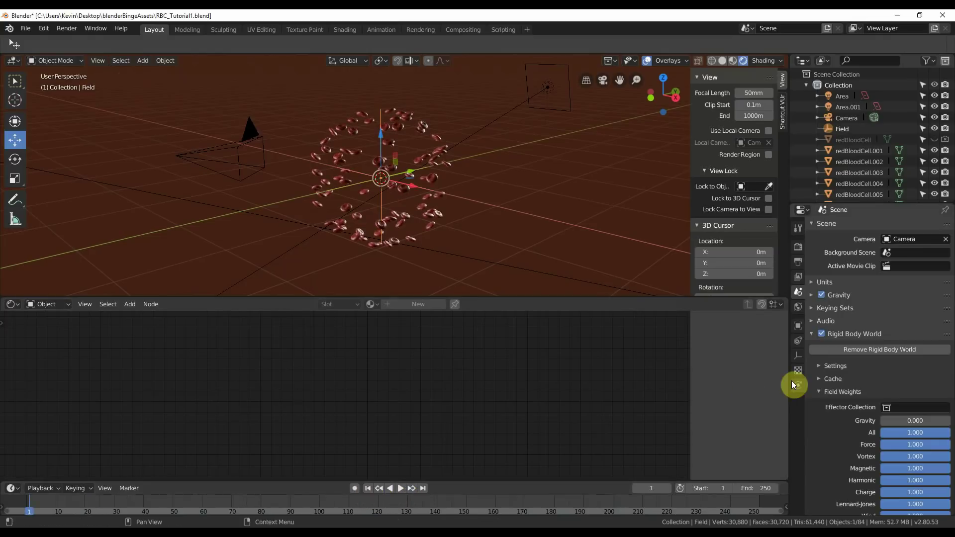
# Step: Set the turbulence field's strength to 10, flow to 5.6 and noise amount to 7.7
pyautogui.click(849, 129)
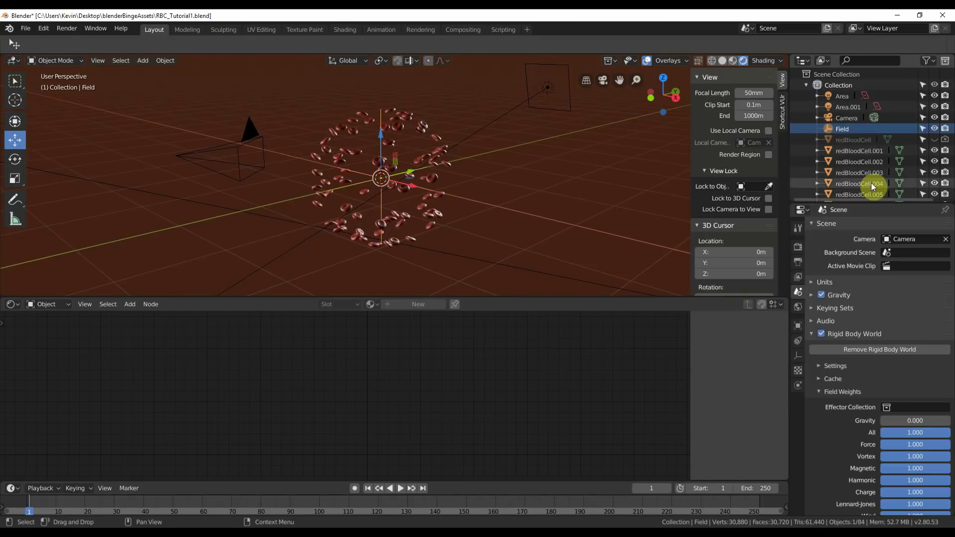
pyautogui.click(799, 385)
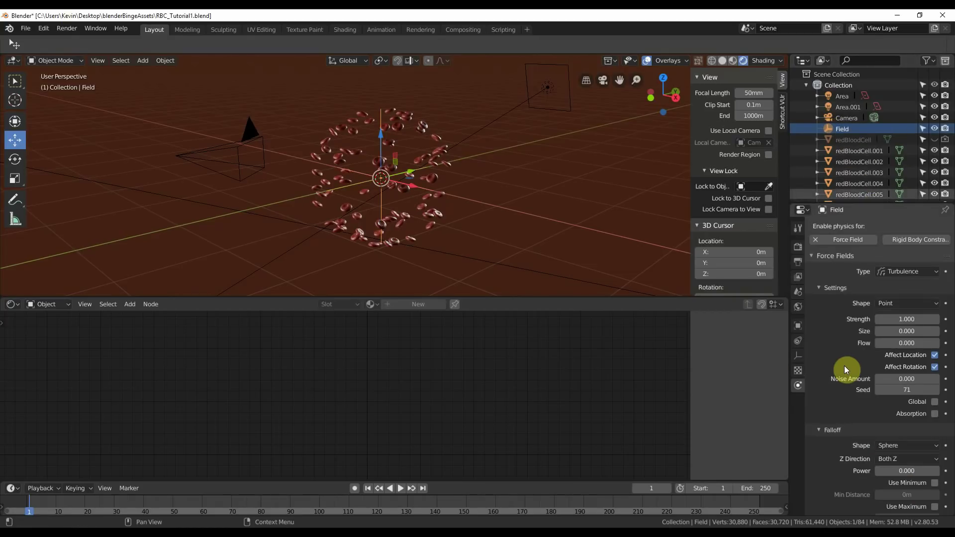
pyautogui.click(897, 317)
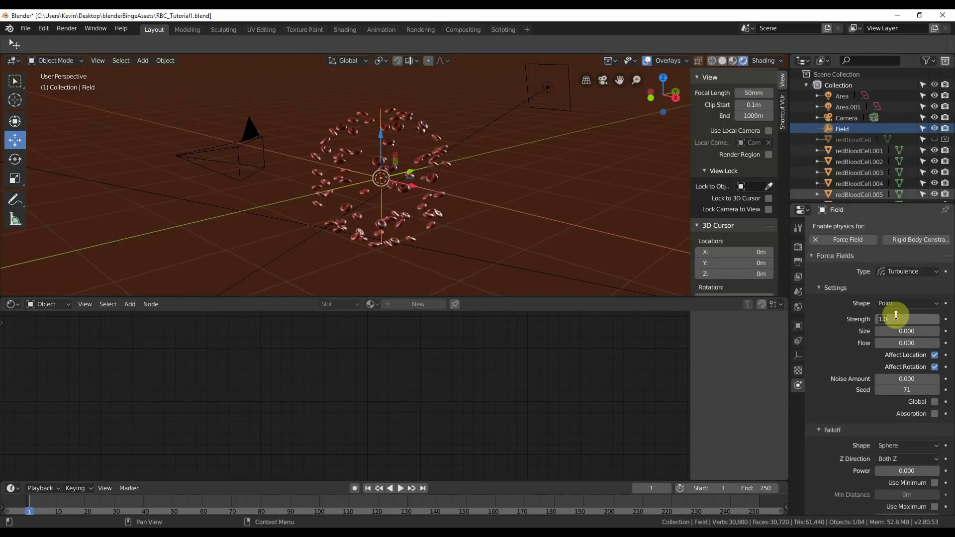
pyautogui.press('Return')
pyautogui.moveTo(907, 341); pyautogui.dragTo(949, 341)
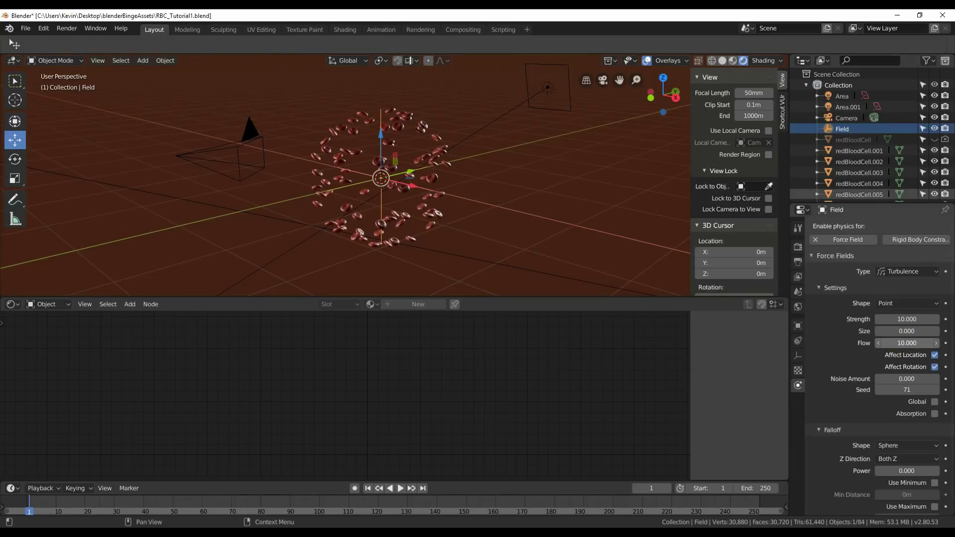
pyautogui.moveTo(906, 342); pyautogui.dragTo(905, 345)
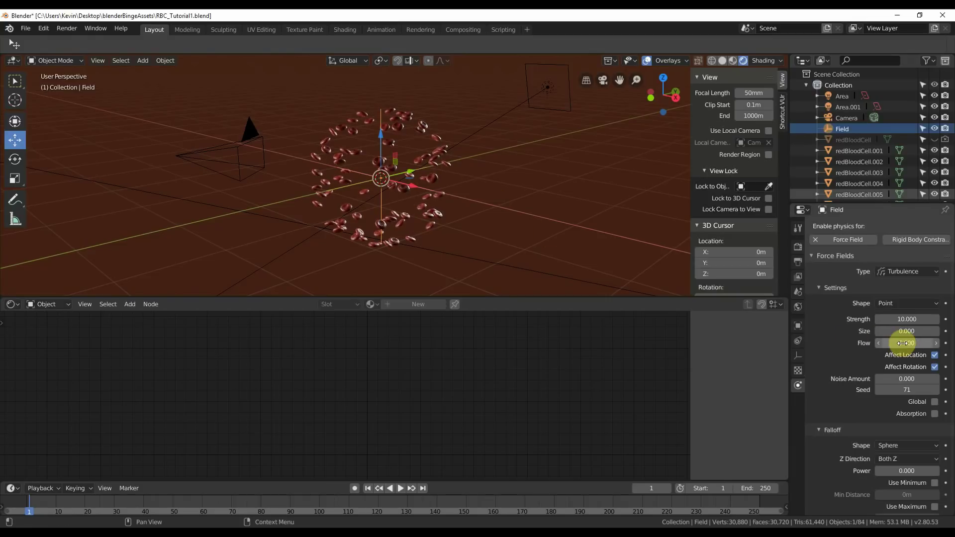
pyautogui.moveTo(905, 379); pyautogui.dragTo(917, 379)
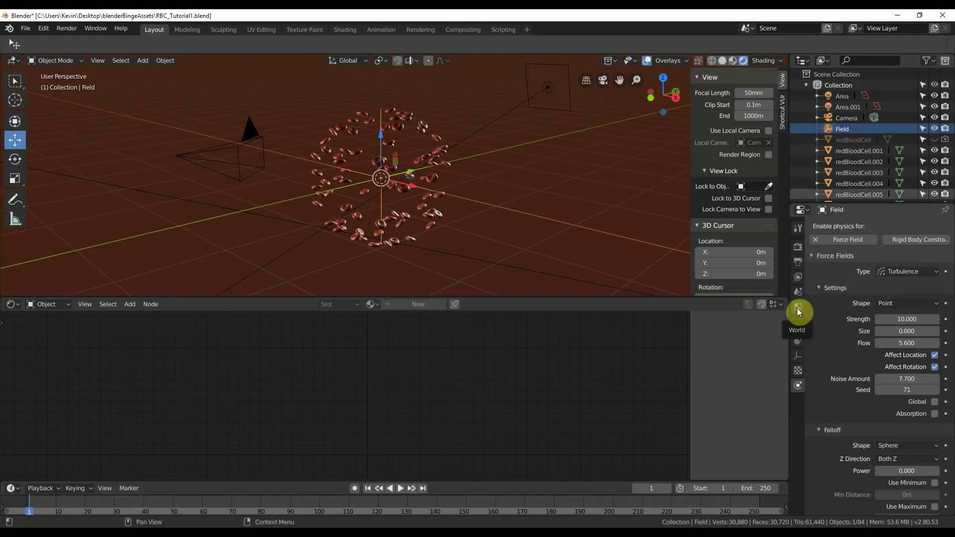
# Step: Try the rigid body world's All field weight at 0 and restore it to 1
pyautogui.click(798, 292)
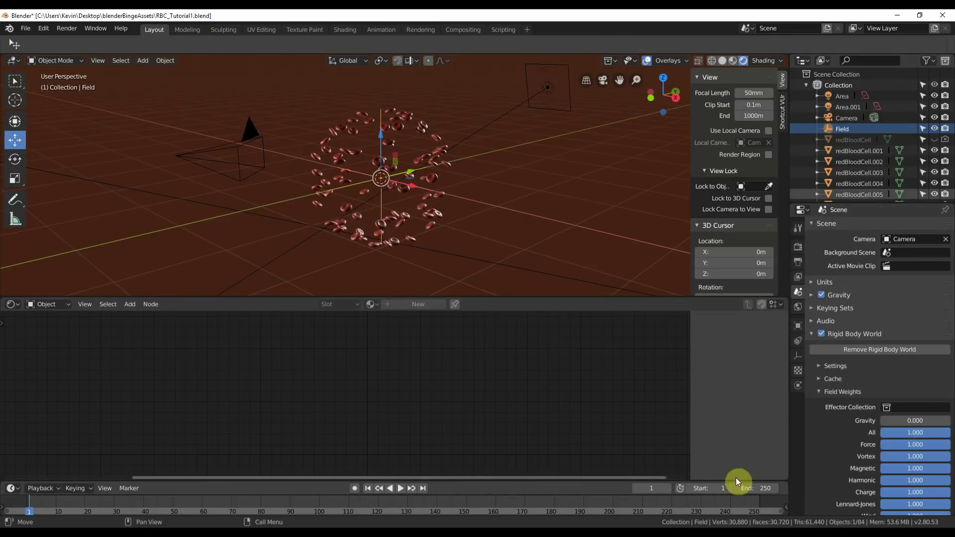
pyautogui.moveTo(938, 434); pyautogui.dragTo(866, 434)
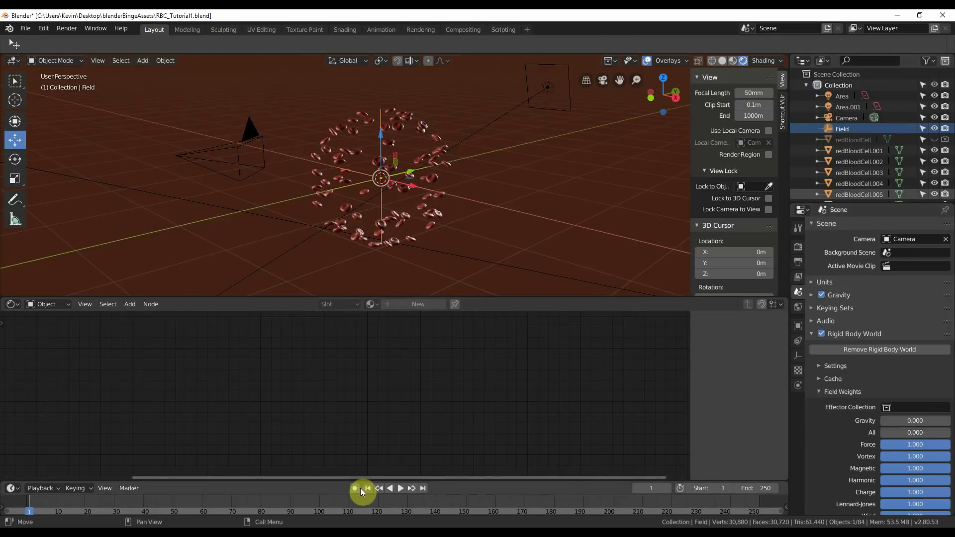
pyautogui.moveTo(894, 432); pyautogui.dragTo(949, 432)
# Step: Play the simulation with the adjusted turbulence and return to the first frame
pyautogui.click(399, 489)
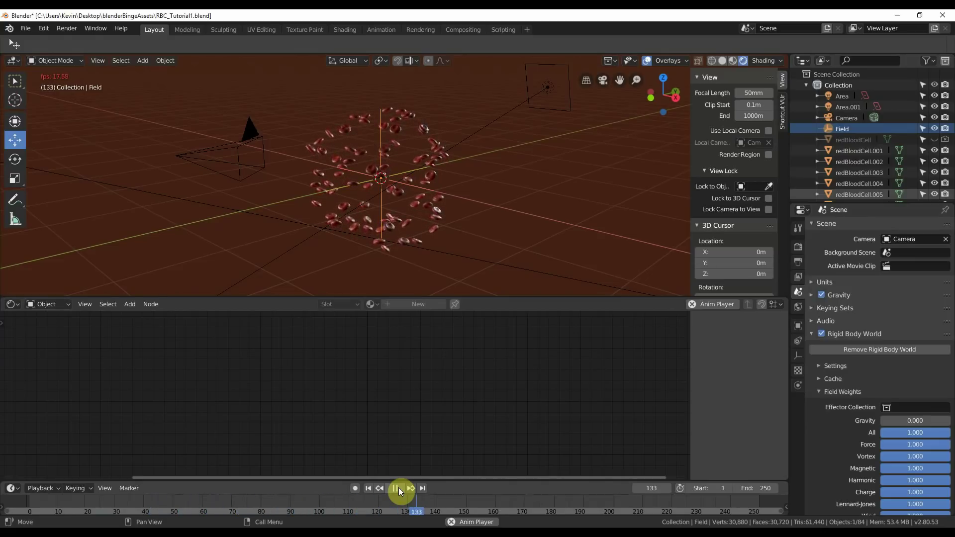
pyautogui.press('Escape')
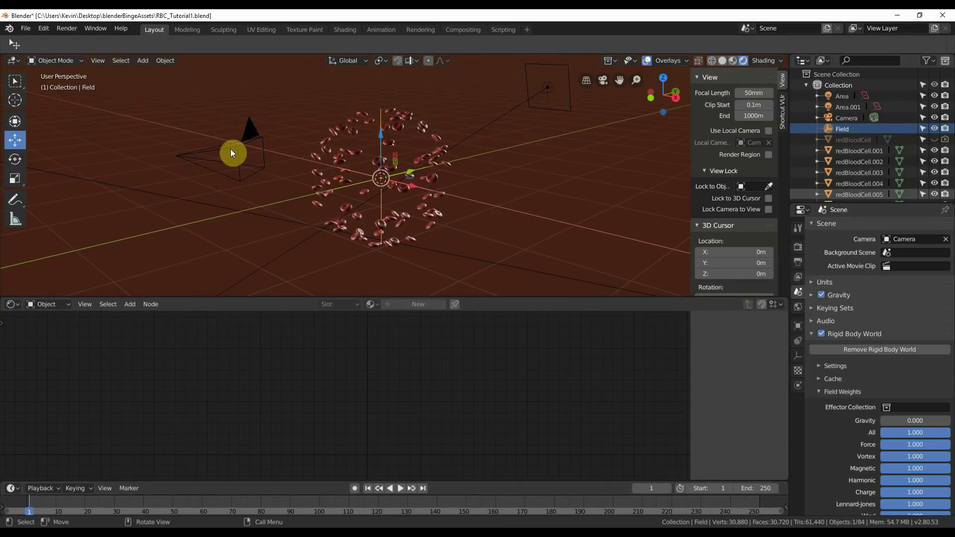
# Step: Lock the camera to the view and move it closer so the red blood cells surround the frame
pyautogui.click(232, 149)
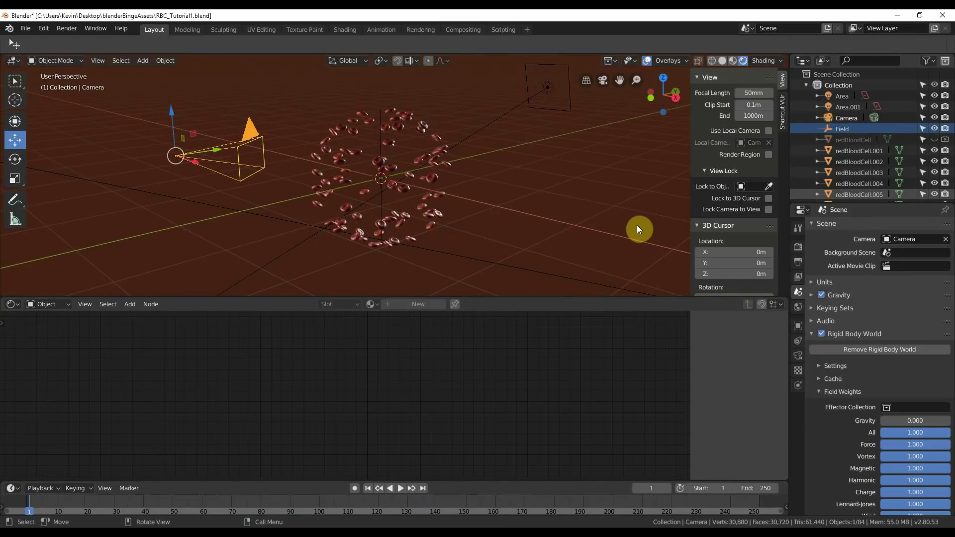
pyautogui.press('KP_0')
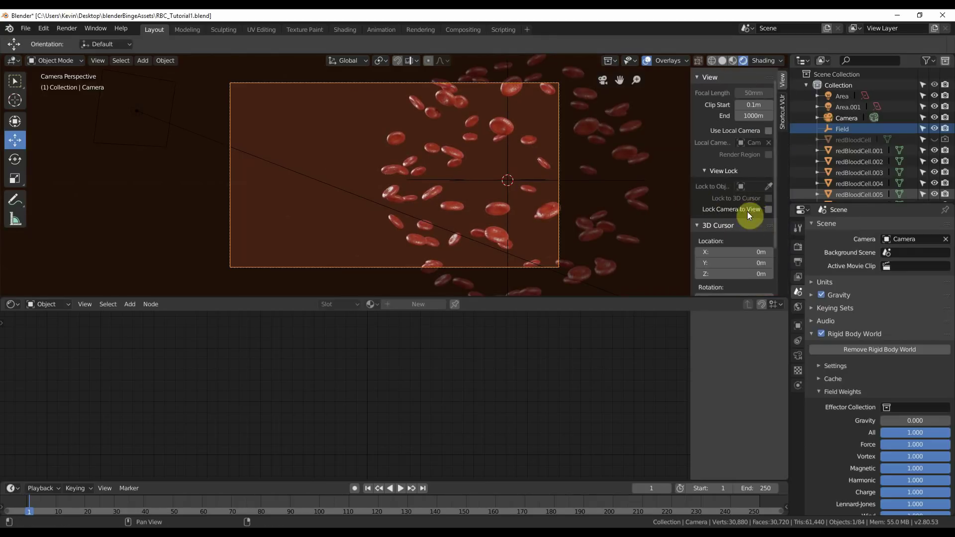
pyautogui.click(768, 209)
pyautogui.moveTo(460, 186); pyautogui.dragTo(572, 166, button='middle')
pyautogui.scroll(5, 465, 164)
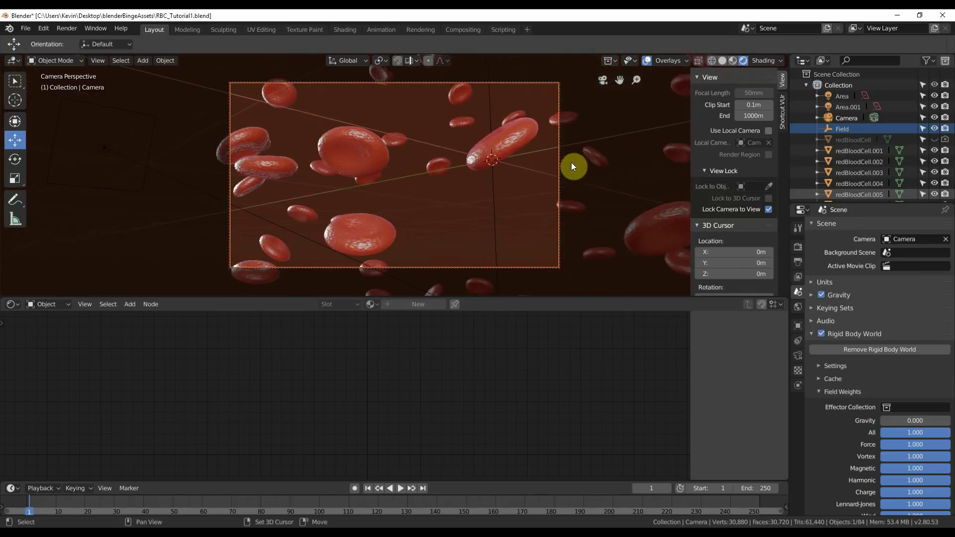
pyautogui.moveTo(497, 192); pyautogui.dragTo(377, 179, button='middle')
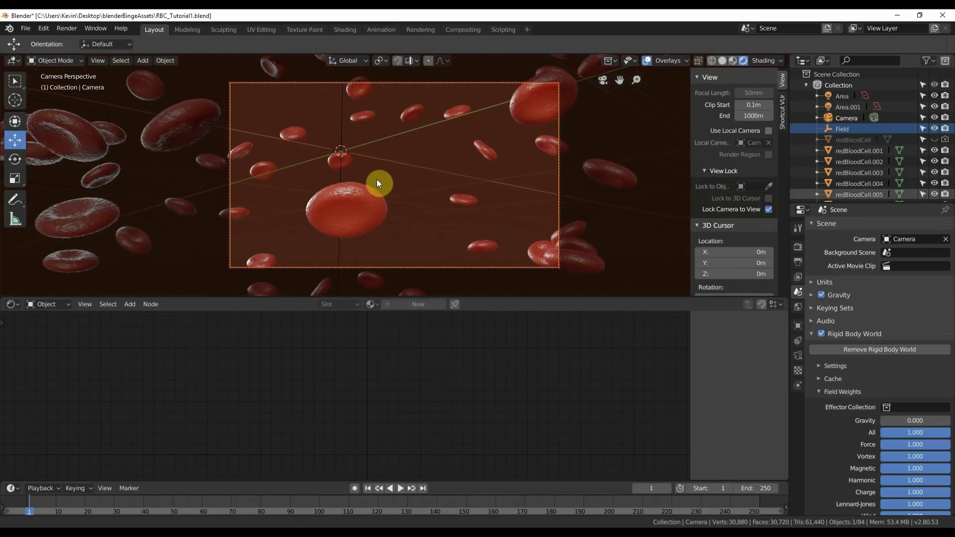
# Step: Play the simulation through the reframed camera and return to the first frame
pyautogui.click(401, 488)
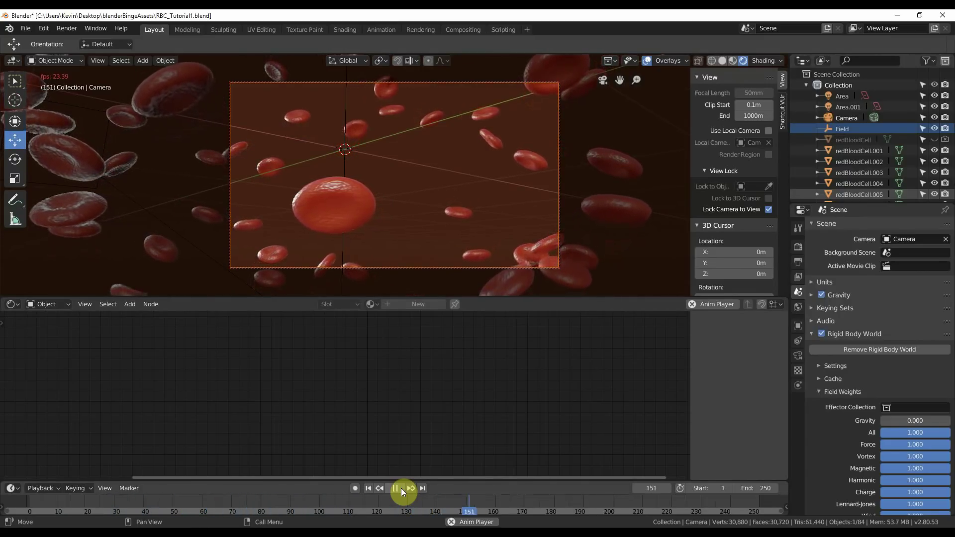
pyautogui.click(400, 488)
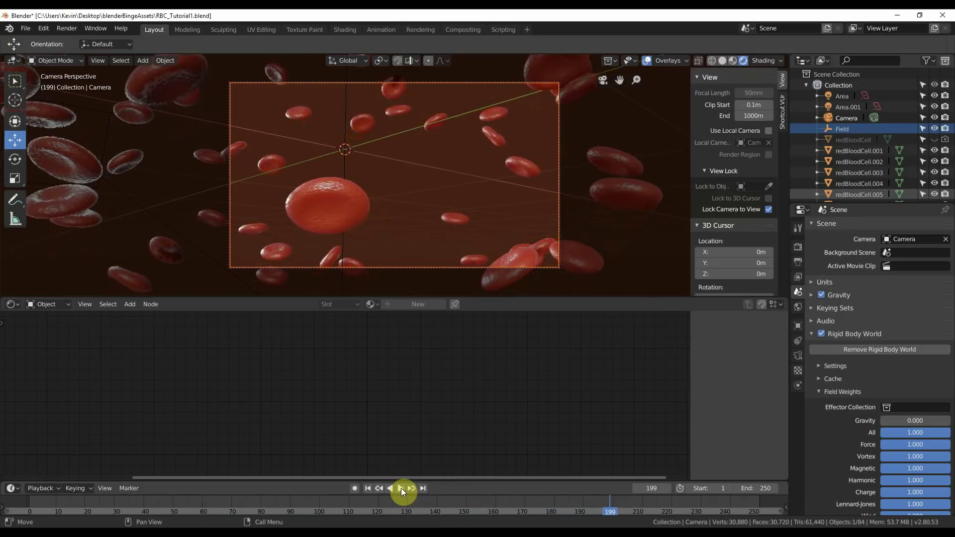
pyautogui.click(368, 488)
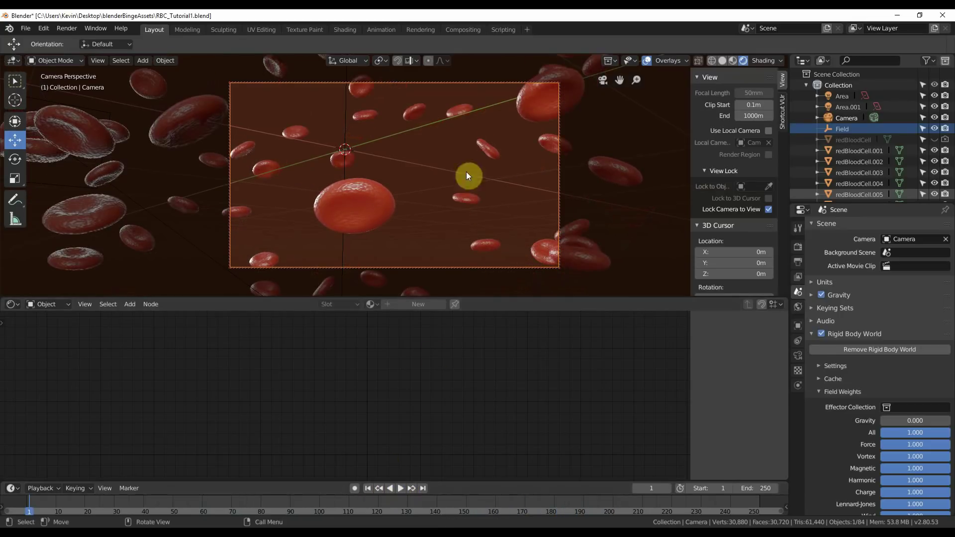
# Step: Select three of the large cells outside the camera frame
pyautogui.moveTo(172, 271); pyautogui.dragTo(49, 100)
pyautogui.click(91, 251)
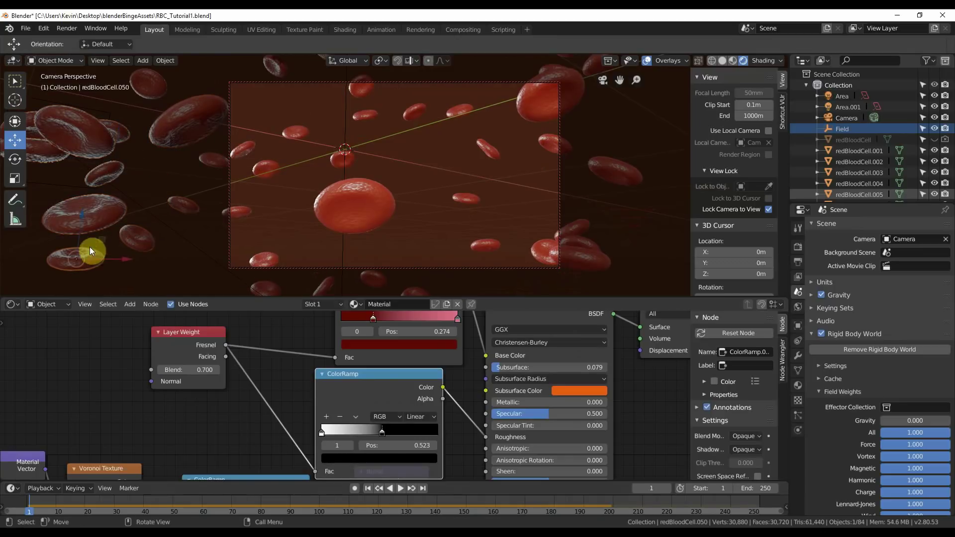
pyautogui.keyDown('shift'); pyautogui.click(97, 218); pyautogui.keyUp('shift')
pyautogui.keyDown('shift'); pyautogui.click(90, 125); pyautogui.keyUp('shift')
# Step: Unlock the camera from the view and add a group of cells from the cluster's upper part to the selection
pyautogui.scroll(-3, 720, 264)
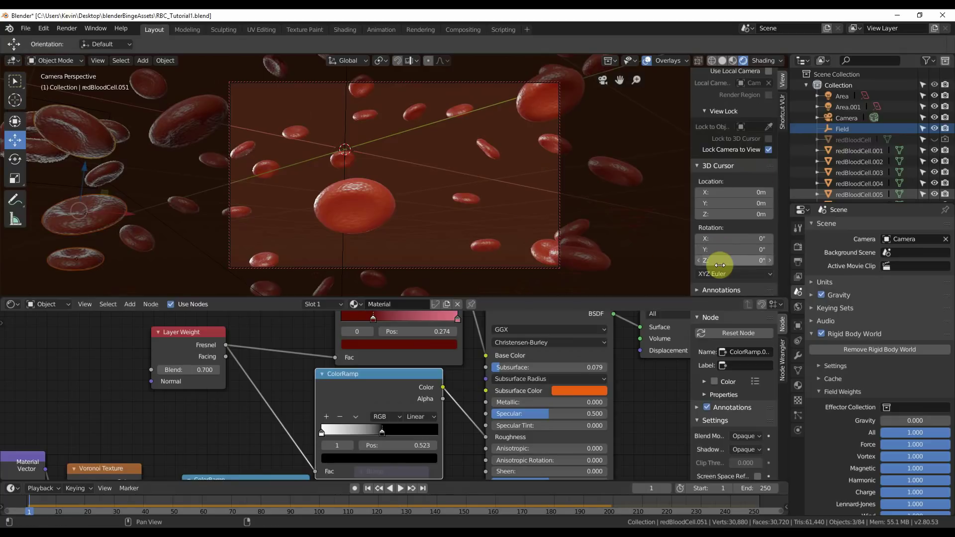
pyautogui.click(769, 149)
pyautogui.scroll(-8, 558, 149)
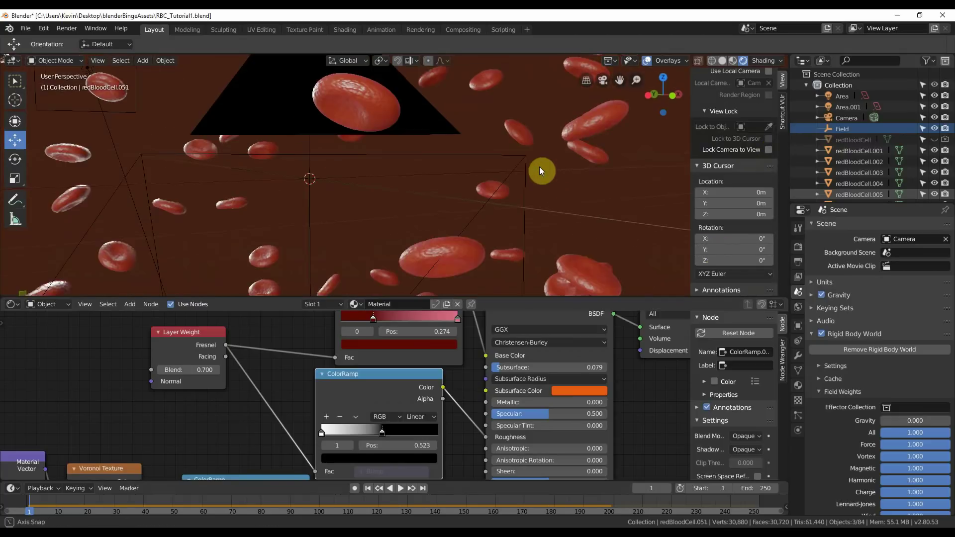
pyautogui.moveTo(522, 180); pyautogui.dragTo(587, 183, button='middle')
pyautogui.moveTo(354, 123); pyautogui.dragTo(342, 119, button='middle')
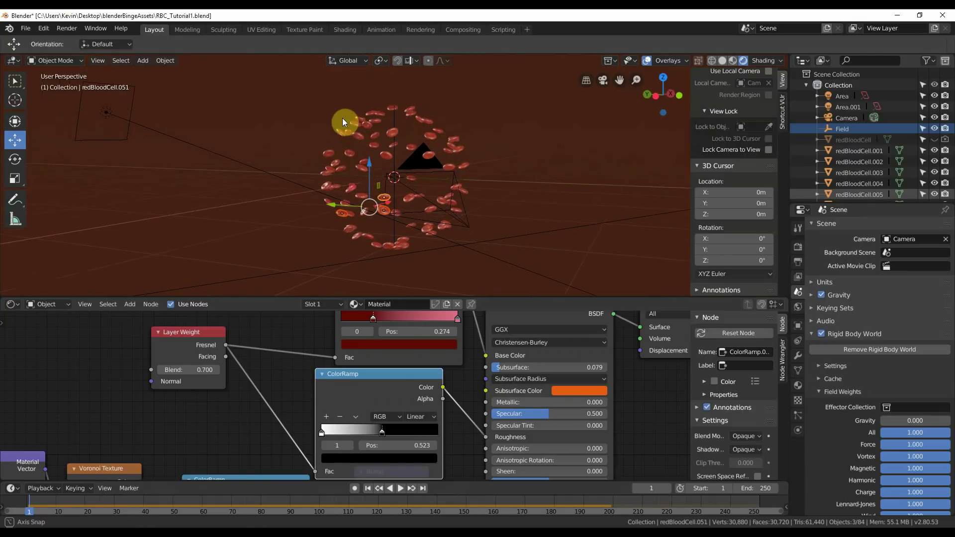
pyautogui.press('b')
pyautogui.moveTo(309, 77); pyautogui.dragTo(377, 162)
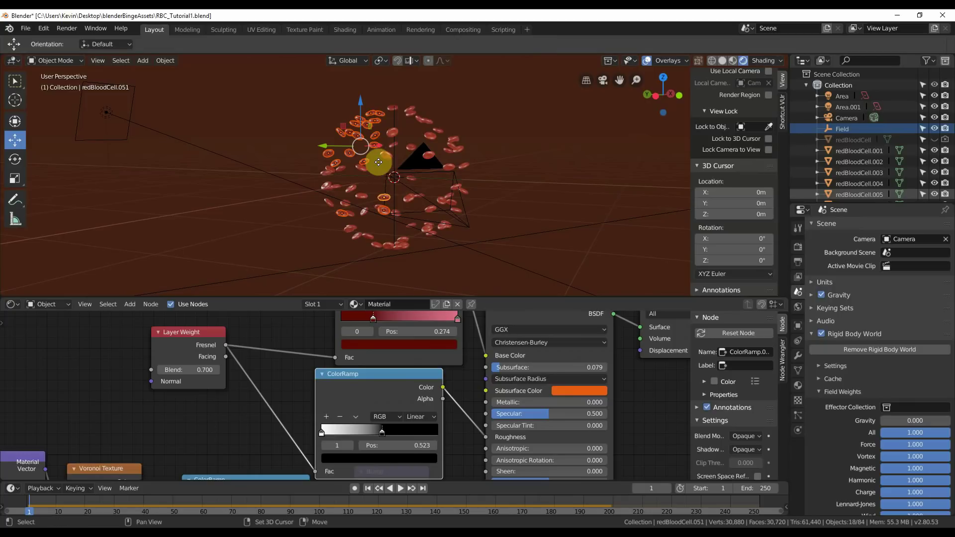
# Step: Duplicate the selected cells three times, spreading the copies through and beside the original cluster
pyautogui.hotkey('shift', 'd')
pyautogui.click(424, 186)
pyautogui.moveTo(443, 187); pyautogui.dragTo(431, 227, button='middle')
pyautogui.hotkey('shift', 'd')
pyautogui.click(537, 176)
pyautogui.hotkey('shift', 'd')
pyautogui.click(561, 234)
# Step: Duplicate the cell group three more times to fill the background, offsetting the last copy about -0.86 m in X, 0.36 m in Y and -1.42 m in Z
pyautogui.hotkey('shift', 'd')
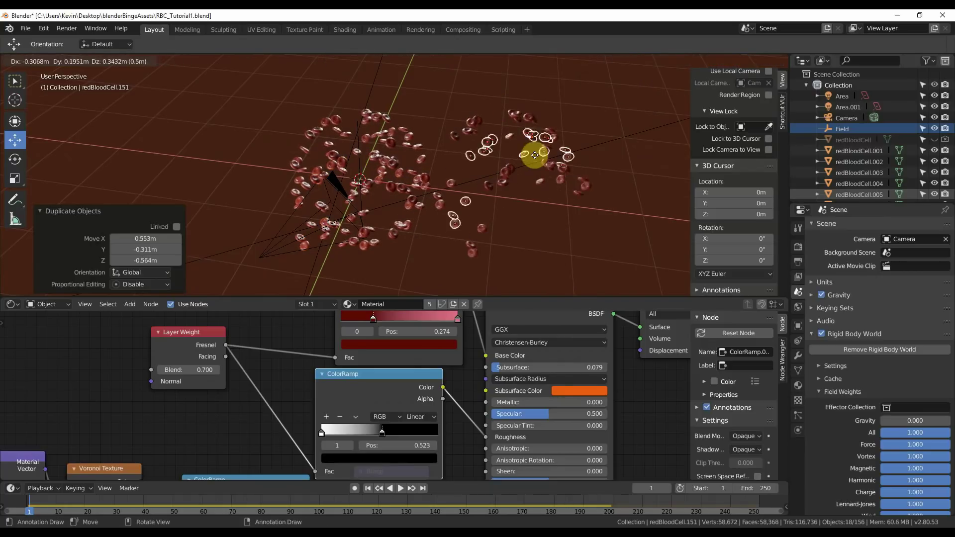
pyautogui.click(550, 151)
pyautogui.moveTo(550, 151); pyautogui.dragTo(496, 158, button='middle')
pyautogui.hotkey('shift', 'd')
pyautogui.click(599, 175)
pyautogui.hotkey('shift', 'd')
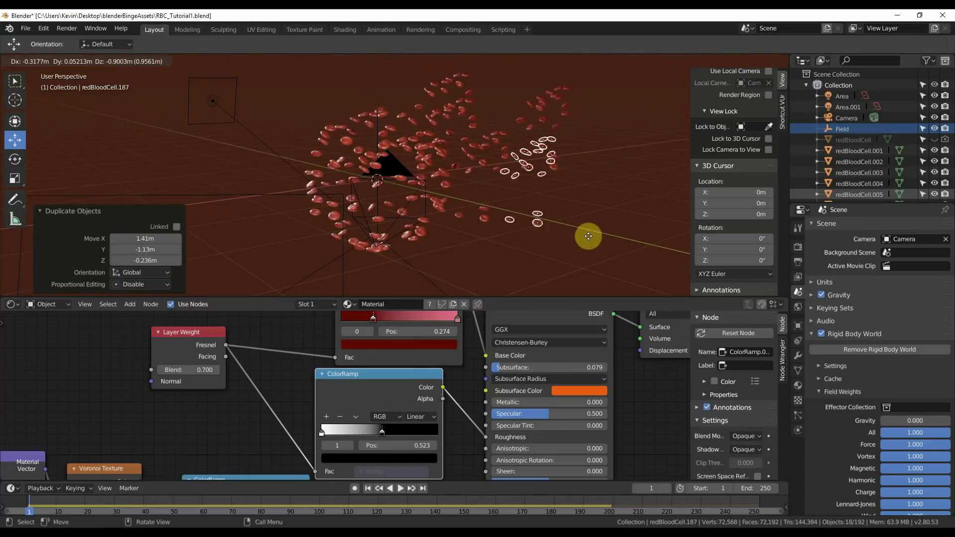
pyautogui.click(547, 256)
pyautogui.moveTo(565, 252); pyautogui.dragTo(536, 247, button='middle')
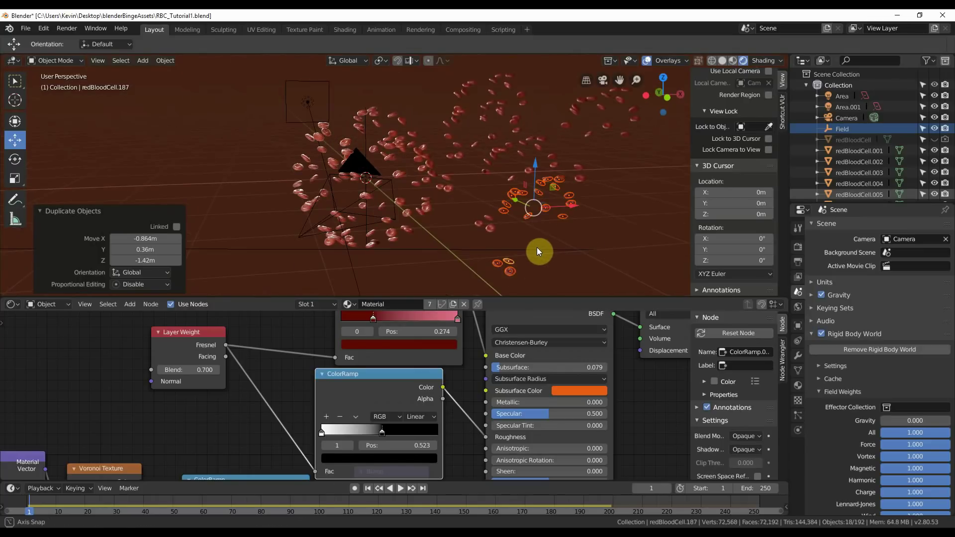
# Step: Play the simulation with the added cells from the first frame in camera view, and stop it
pyautogui.press('KP_0')
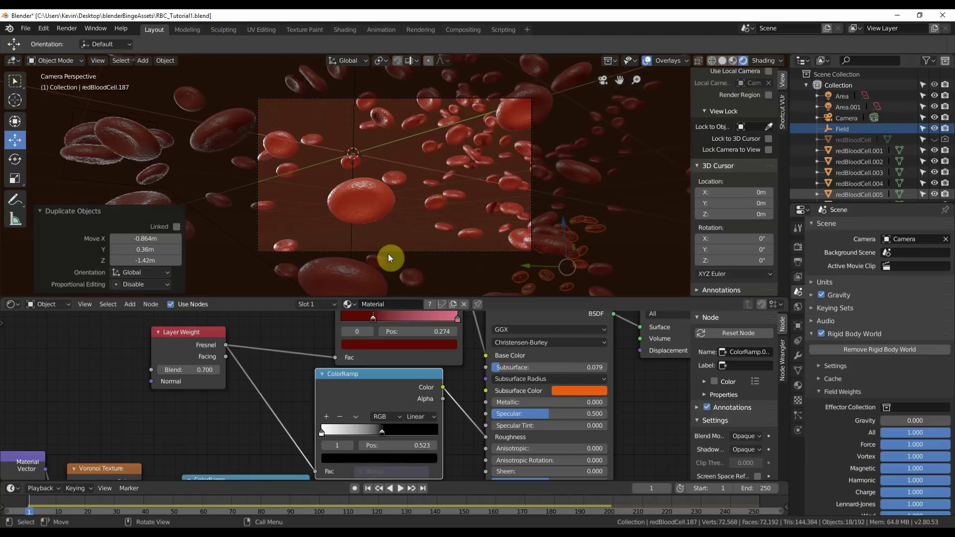
pyautogui.click(369, 488)
pyautogui.click(401, 489)
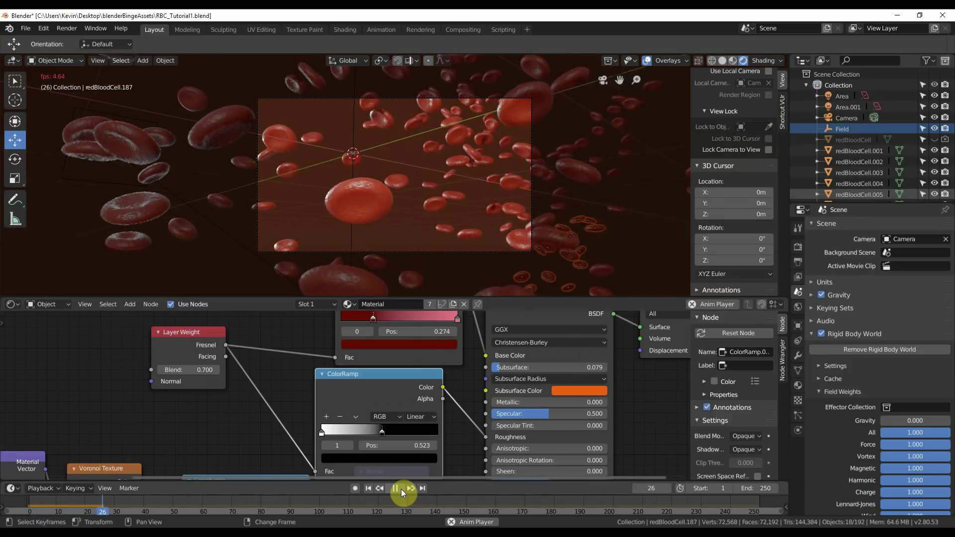
pyautogui.click(401, 488)
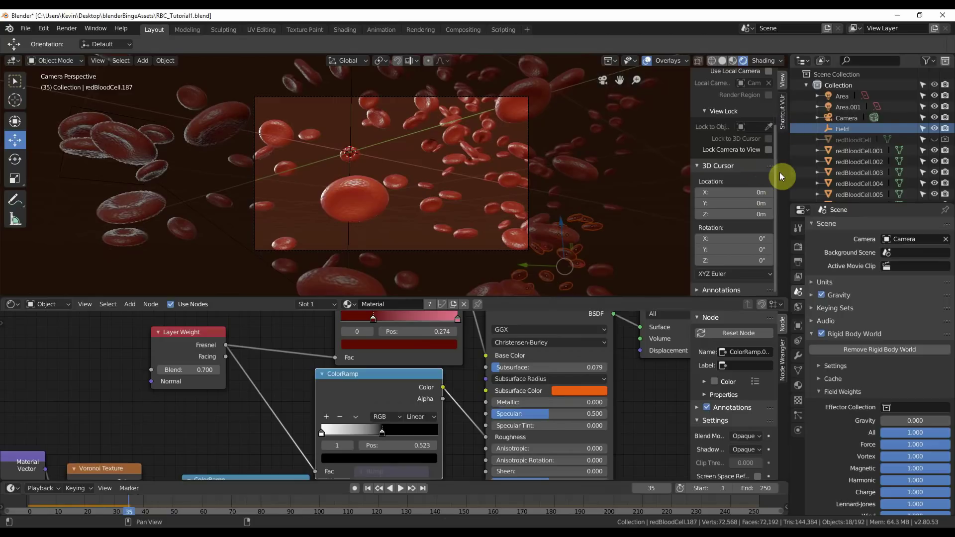
# Step: Lock the camera to the view again and adjust its framing toward the denser group of cells
pyautogui.scroll(1, 777, 172)
pyautogui.click(770, 157)
pyautogui.moveTo(490, 175); pyautogui.dragTo(444, 157, button='middle')
pyautogui.scroll(1, 449, 166)
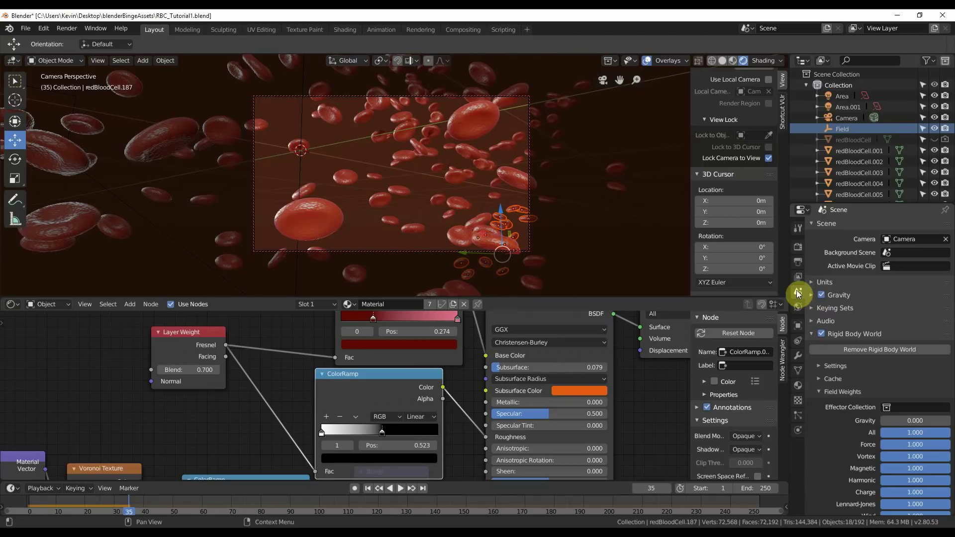
# Step: Open the rigid body world's cache settings and bake the simulation for frames 1 to 250
pyautogui.click(825, 378)
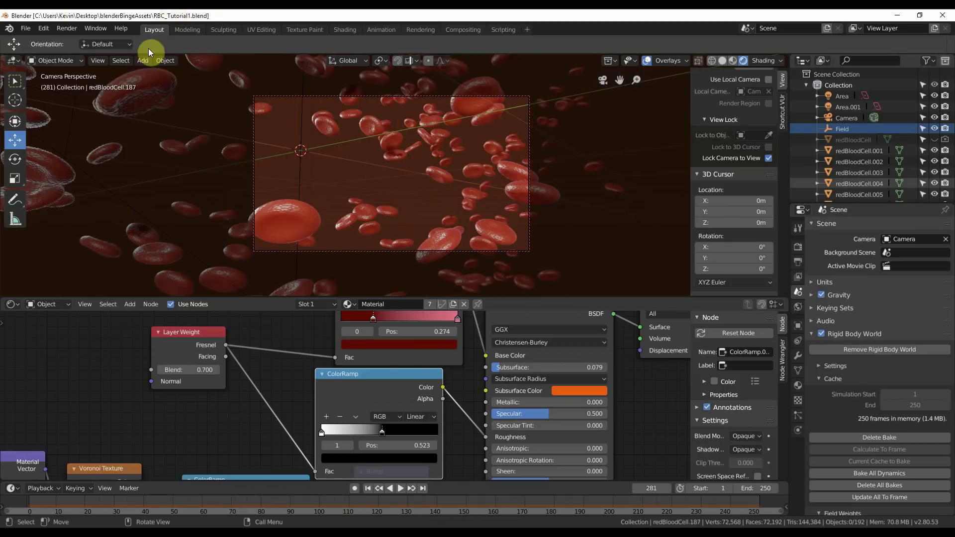
# Step: Add a sphere empty at the origin, scale it to about 0.185 and move it about 0.25 m along X
pyautogui.click(144, 61)
pyautogui.moveTo(153, 169)
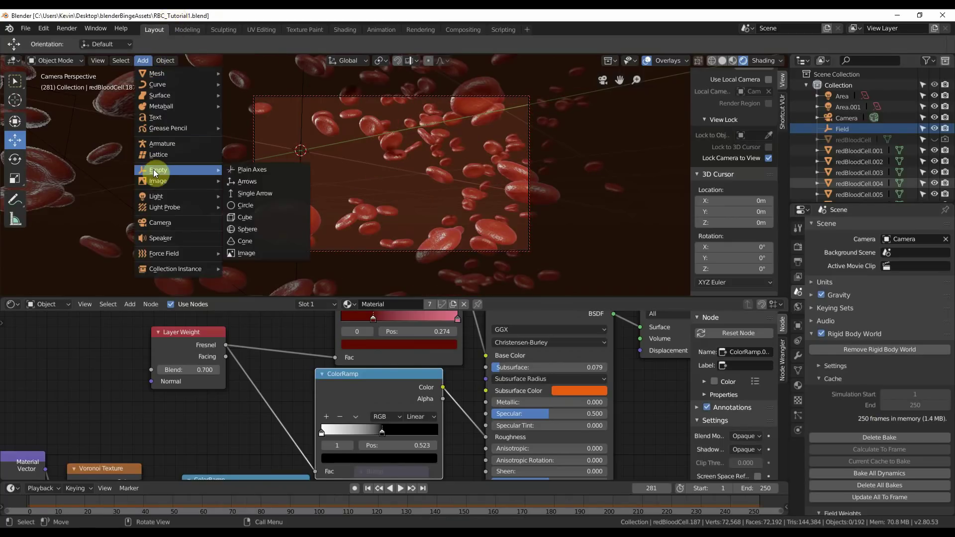
pyautogui.click(253, 229)
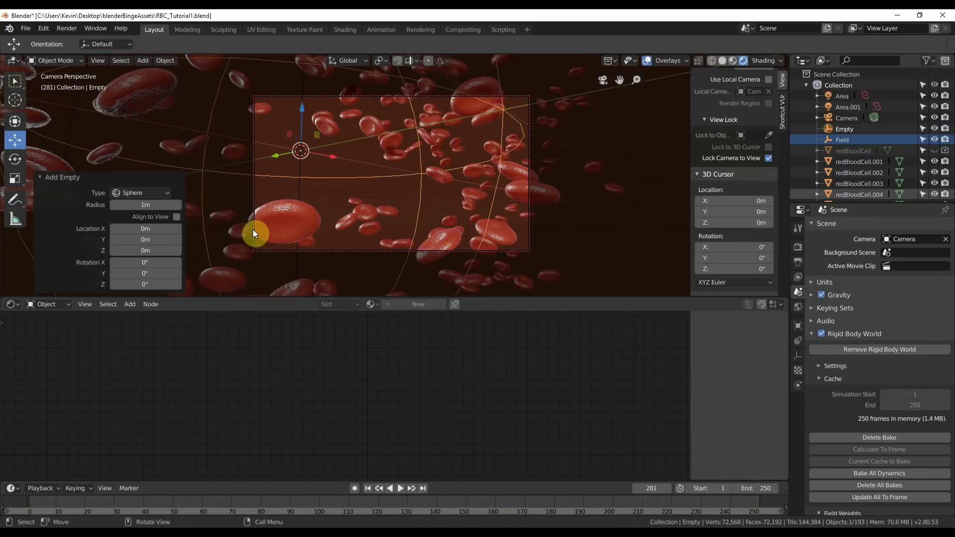
pyautogui.press('s')
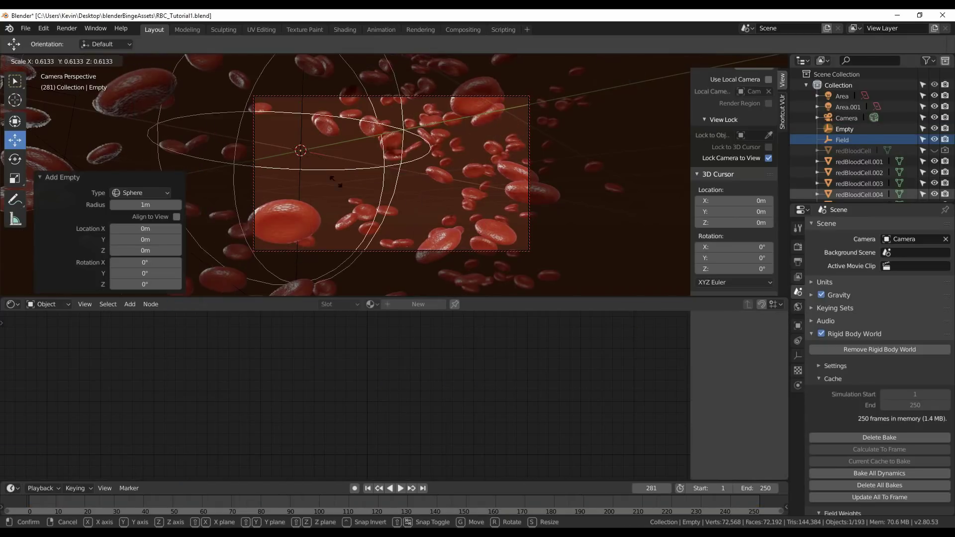
pyautogui.click(313, 155)
pyautogui.press('g')
pyautogui.press('x')
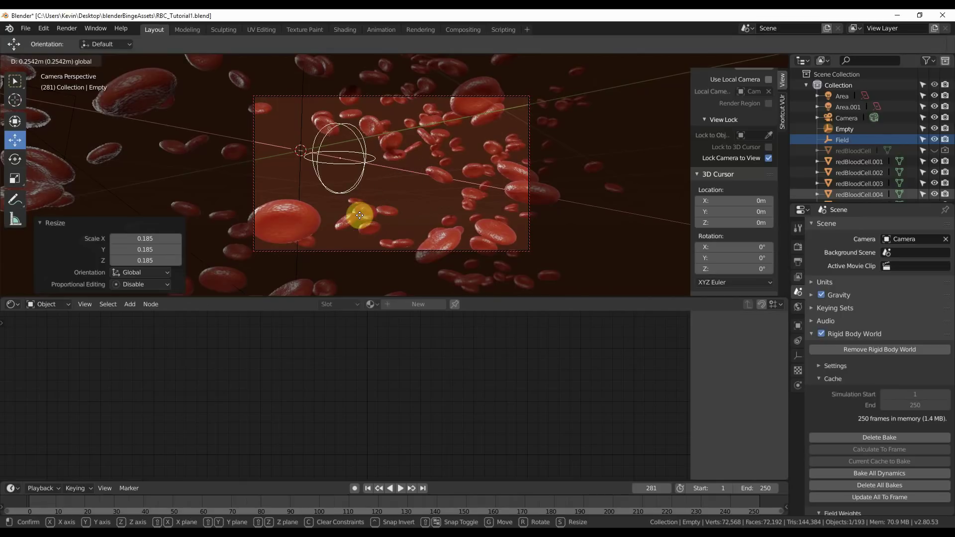
pyautogui.click(361, 219)
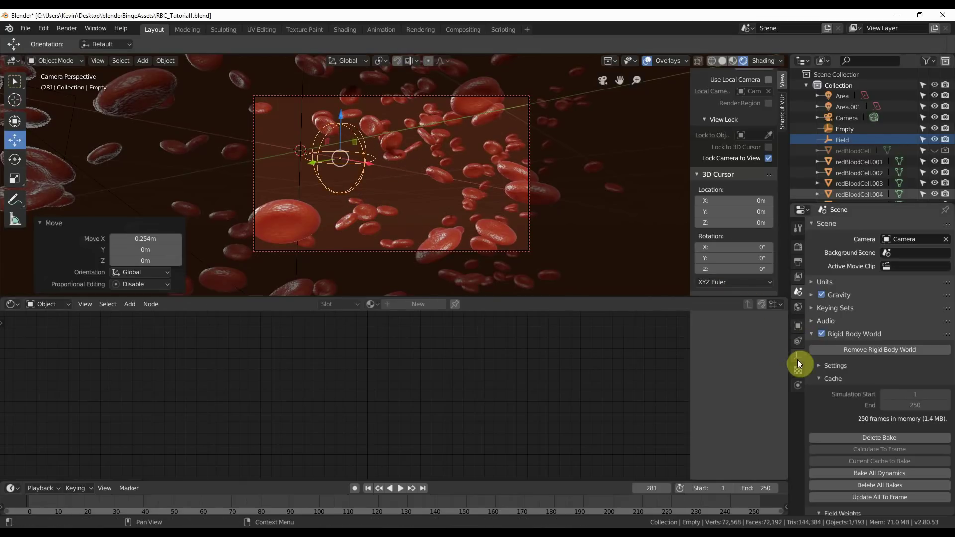
# Step: Enable Depth of Field in the Eevee render settings
pyautogui.click(799, 247)
pyautogui.click(822, 323)
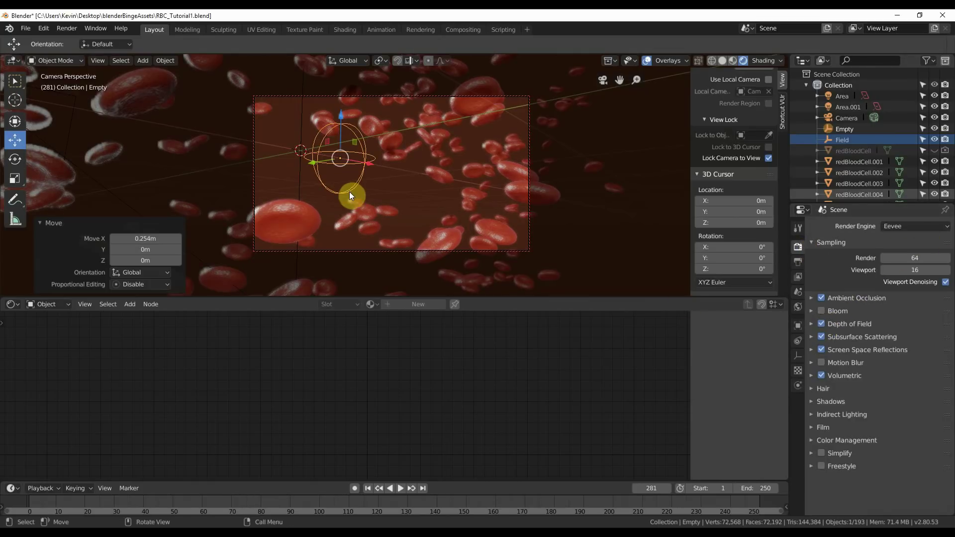
# Step: Set the camera's depth of field to focus on the Empty object with an F-stop of 2.0
pyautogui.click(842, 118)
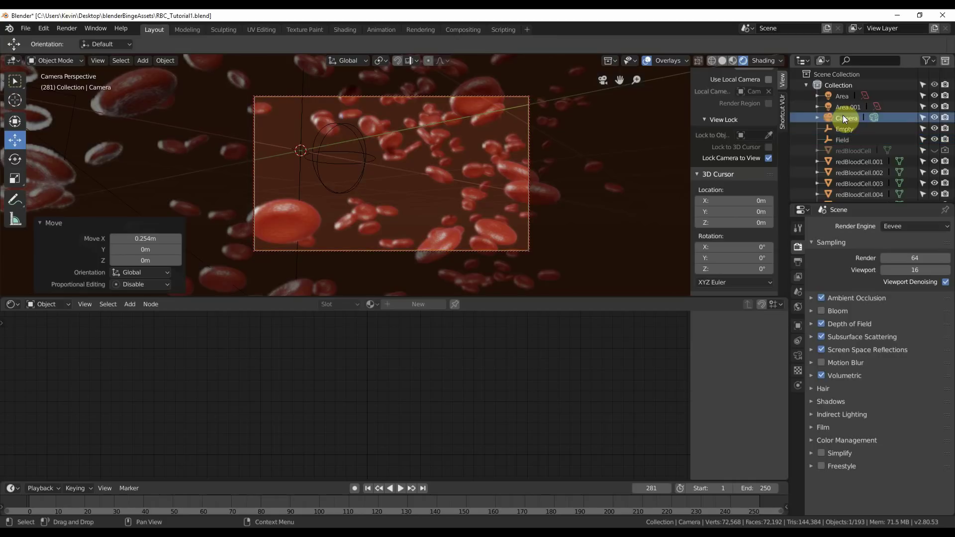
pyautogui.click(798, 357)
pyautogui.click(831, 359)
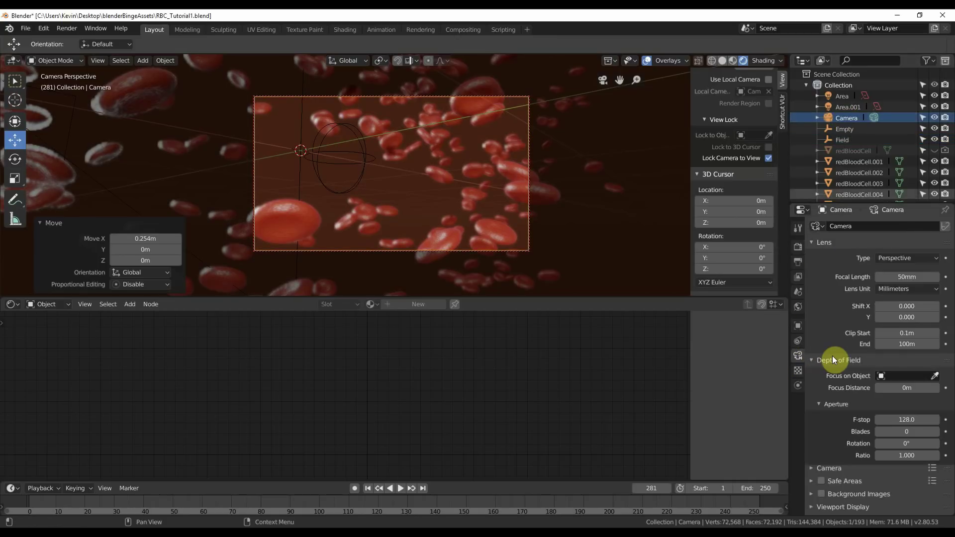
pyautogui.click(882, 377)
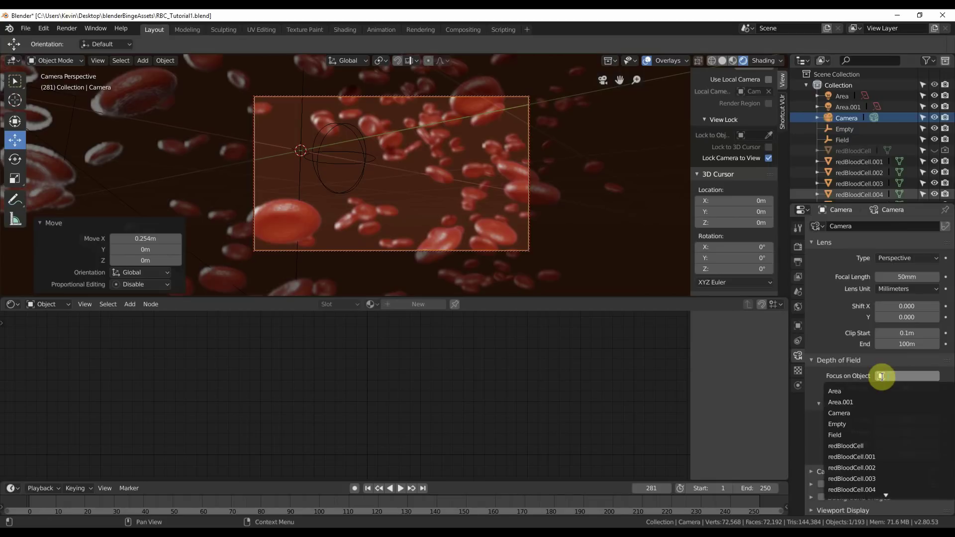
pyautogui.click(848, 426)
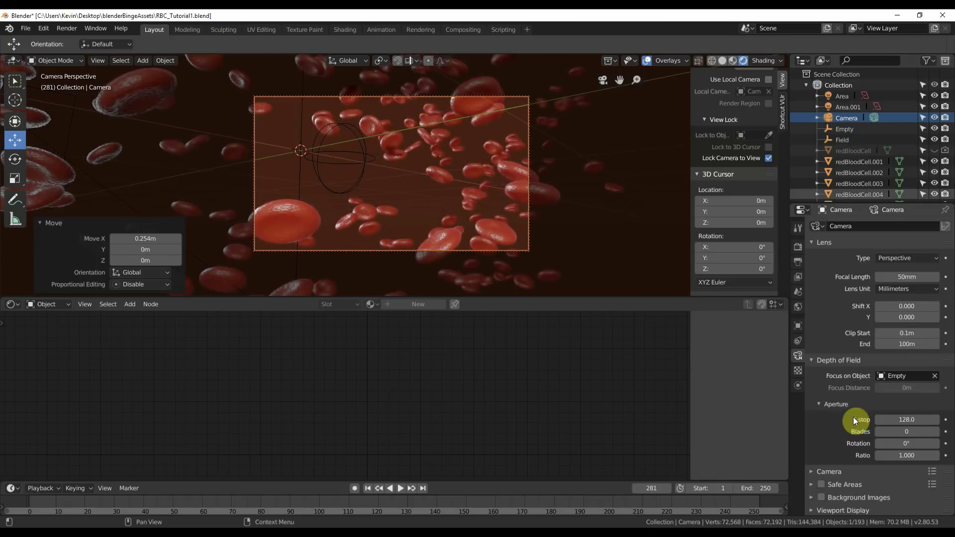
pyautogui.click(907, 419)
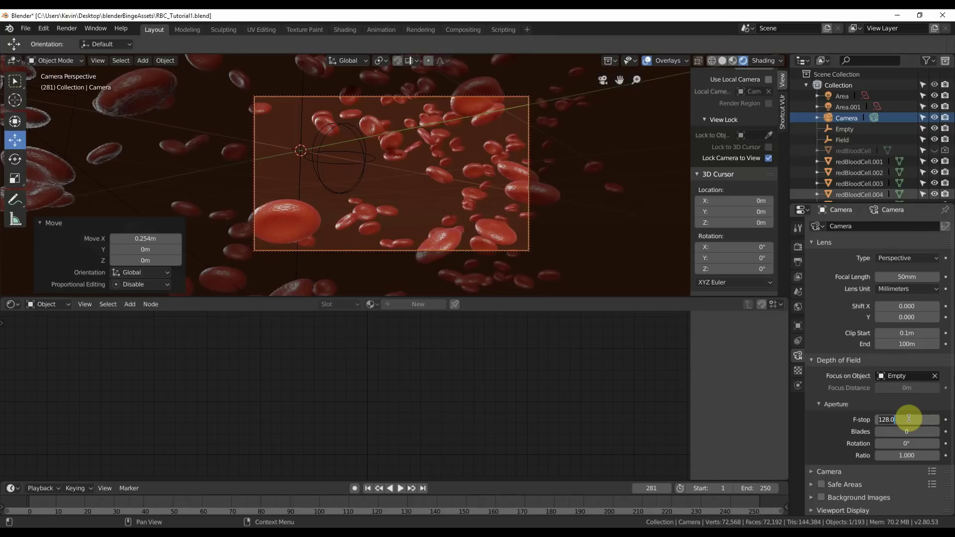
pyautogui.press('Return')
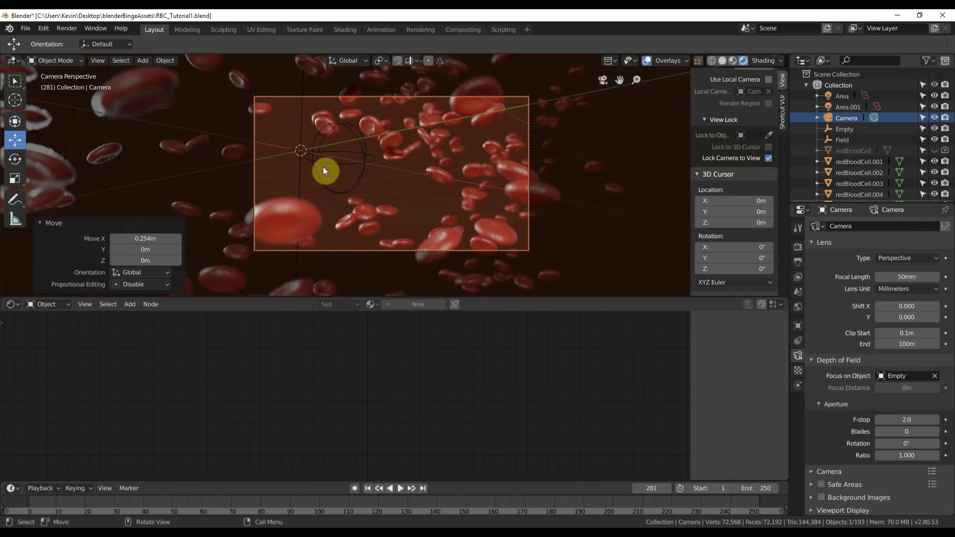
# Step: Move the focus empty about -0.93 m along X and about -0.93 m along Y, toward the large foreground cell
pyautogui.click(845, 129)
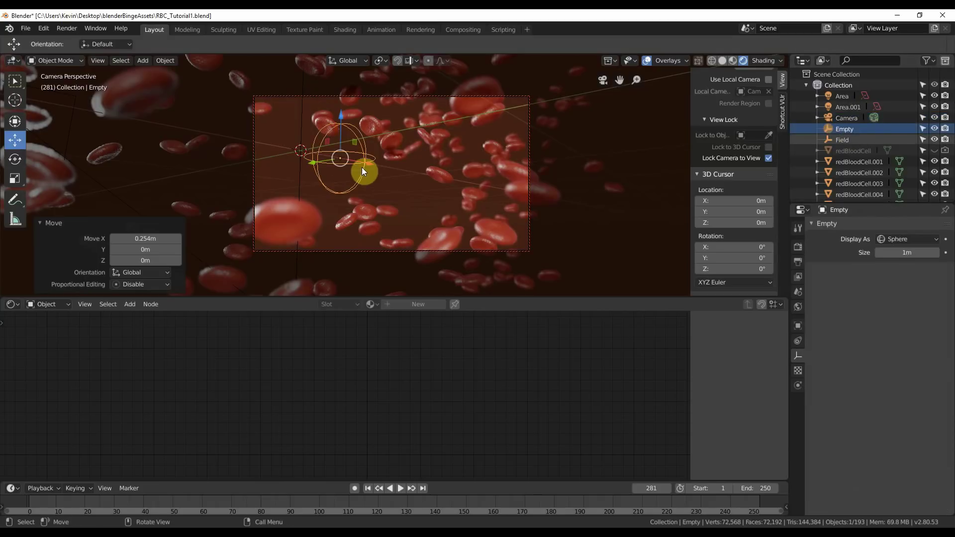
pyautogui.press('g')
pyautogui.click(117, 153)
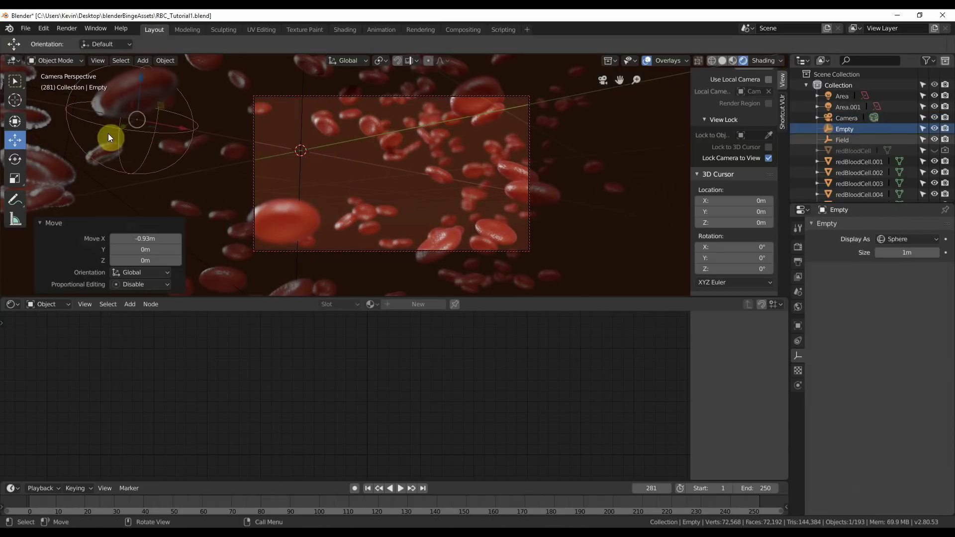
pyautogui.press('g')
pyautogui.press('y')
pyautogui.click(160, 132)
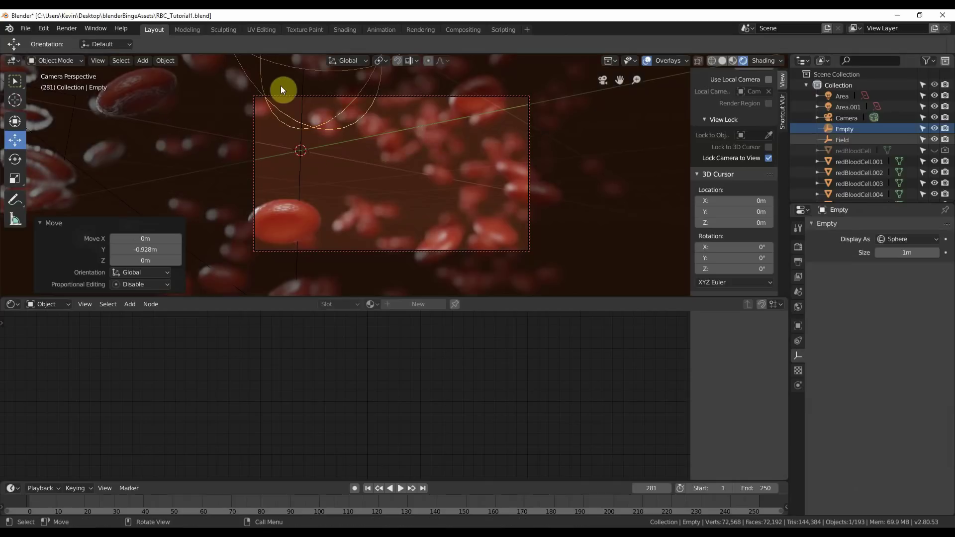
# Step: Move the focus empty about -0.295 m along Z and about 0.42 m along X, toward the middle of the camera frame
pyautogui.press('g')
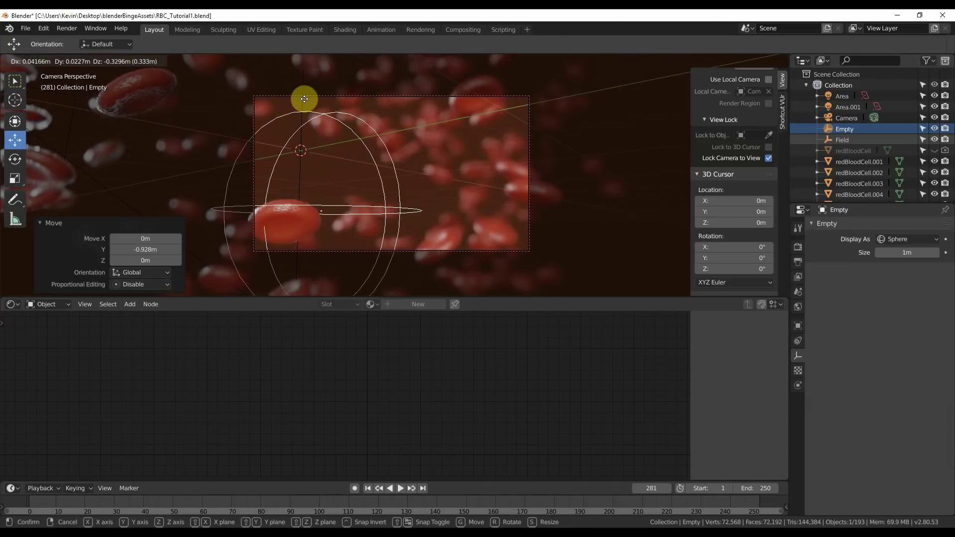
pyautogui.click(314, 142)
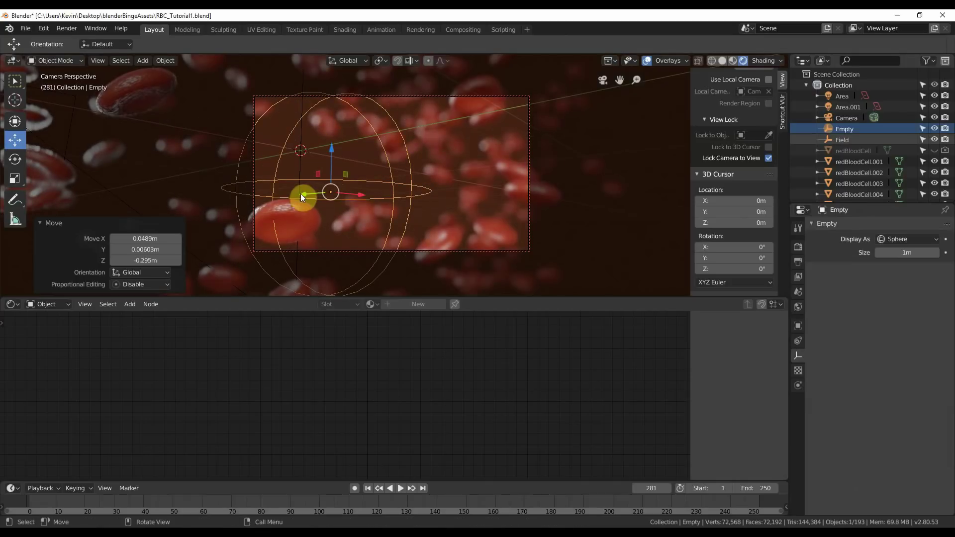
pyautogui.press('g')
pyautogui.moveTo(285, 196); pyautogui.dragTo(318, 217)
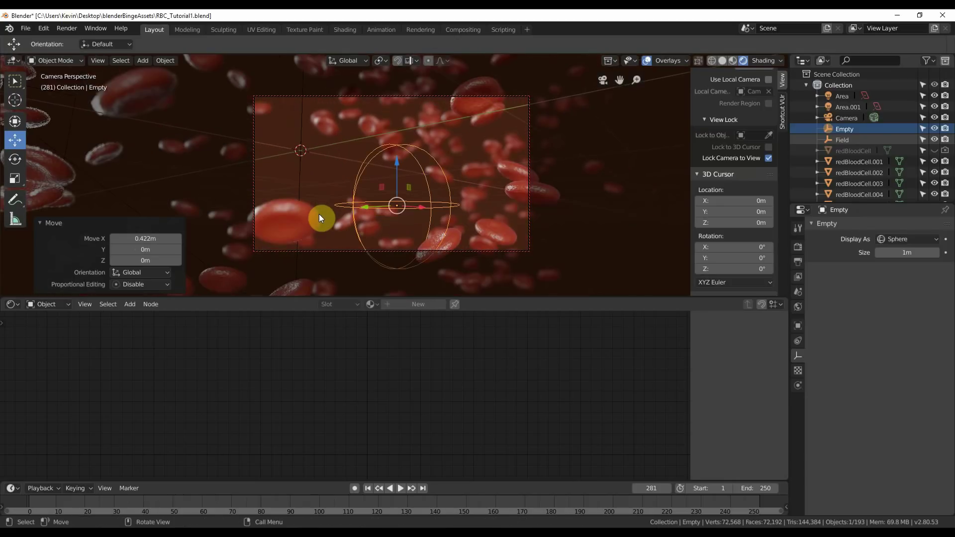
# Step: Enlarge the camera frame in the viewport with Lock Camera to View switched off, and switch the lock on again
pyautogui.scroll(-1, 719, 269)
pyautogui.click(768, 150)
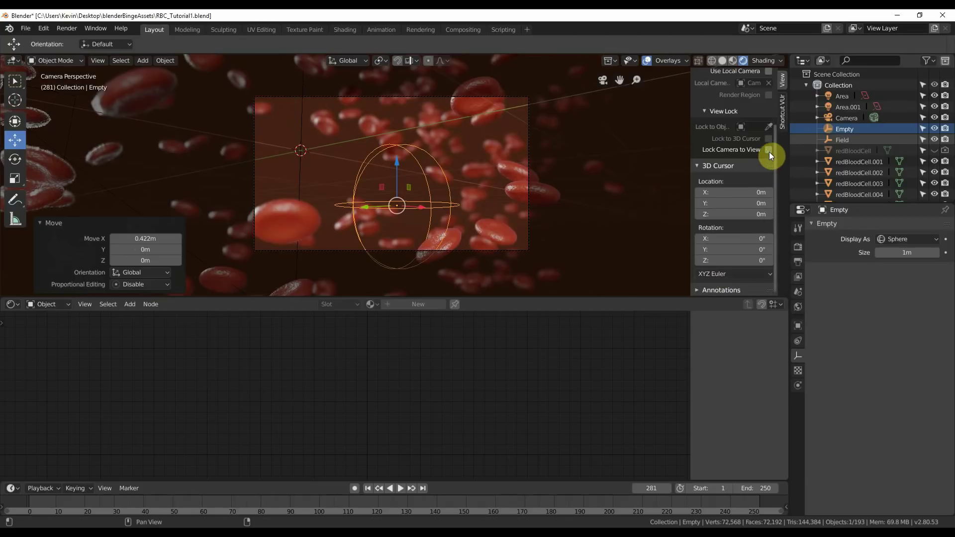
pyautogui.scroll(1, 495, 200)
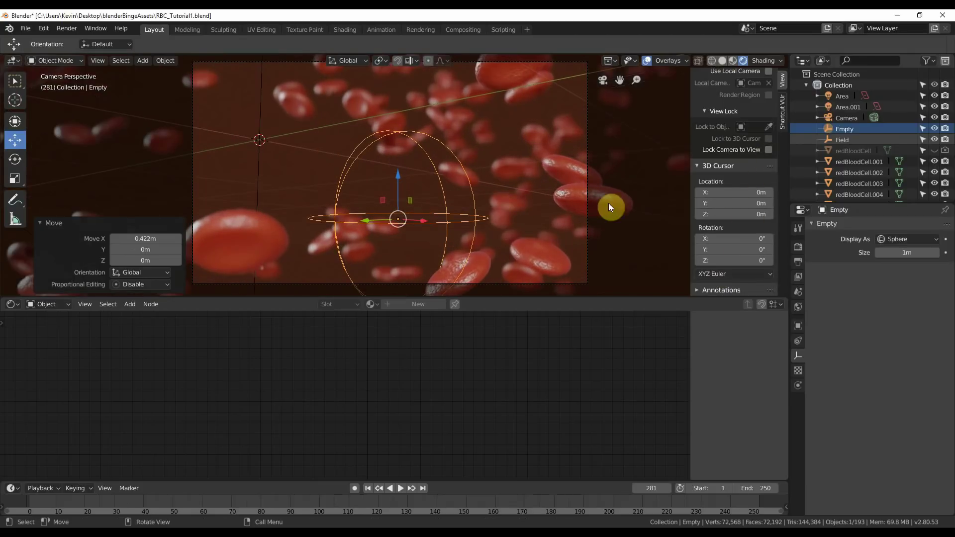
pyautogui.click(768, 149)
# Step: Nudge the focus empty about -0.05 m along Y and play the animation to check the focus
pyautogui.moveTo(399, 215); pyautogui.dragTo(335, 191)
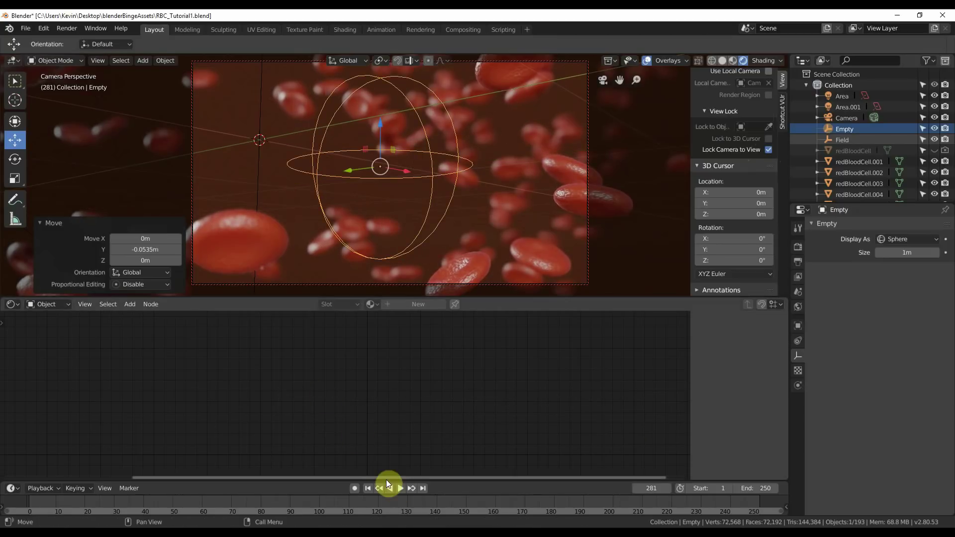
pyautogui.click(400, 488)
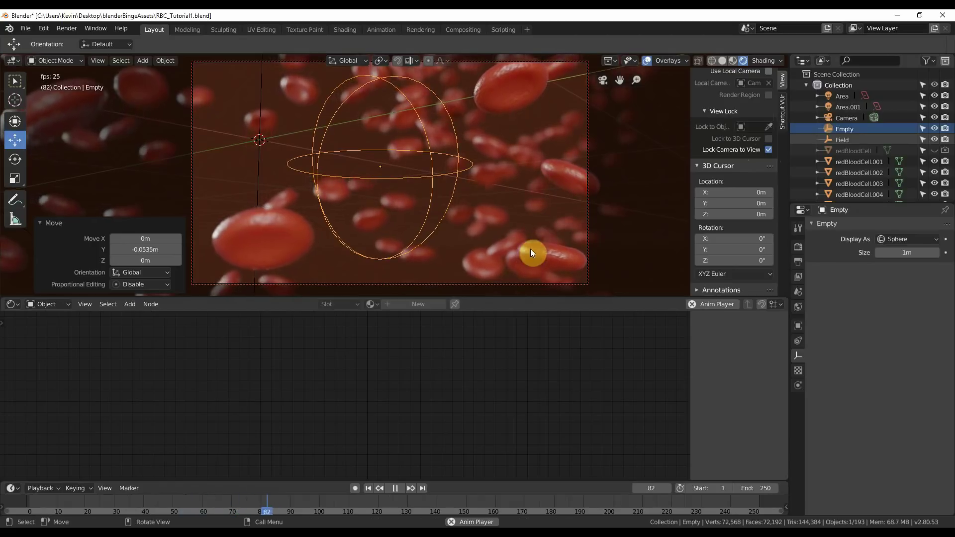
pyautogui.click(394, 488)
# Step: Set the F-stop of the camera's depth of field to 5.6
pyautogui.click(851, 120)
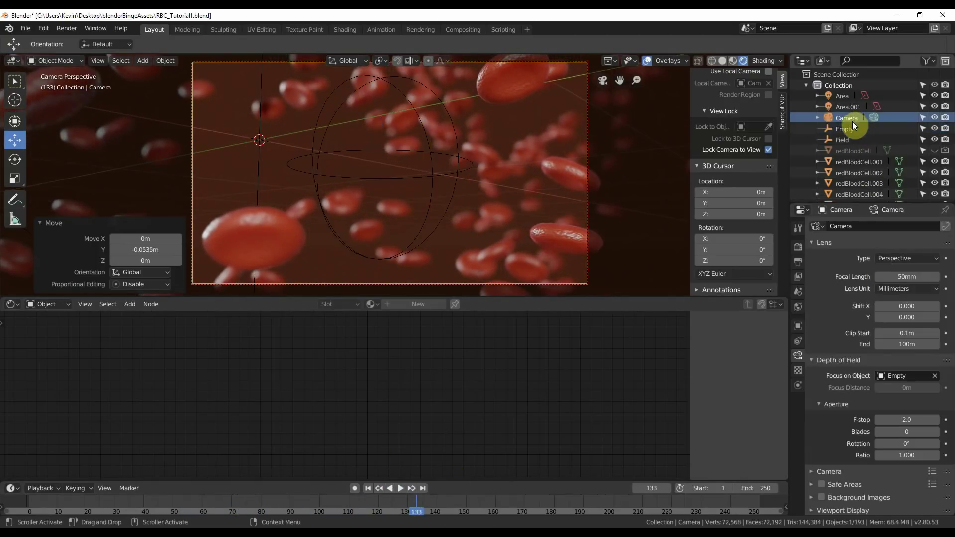
pyautogui.click(908, 420)
pyautogui.write('2.8')
pyautogui.press('Return')
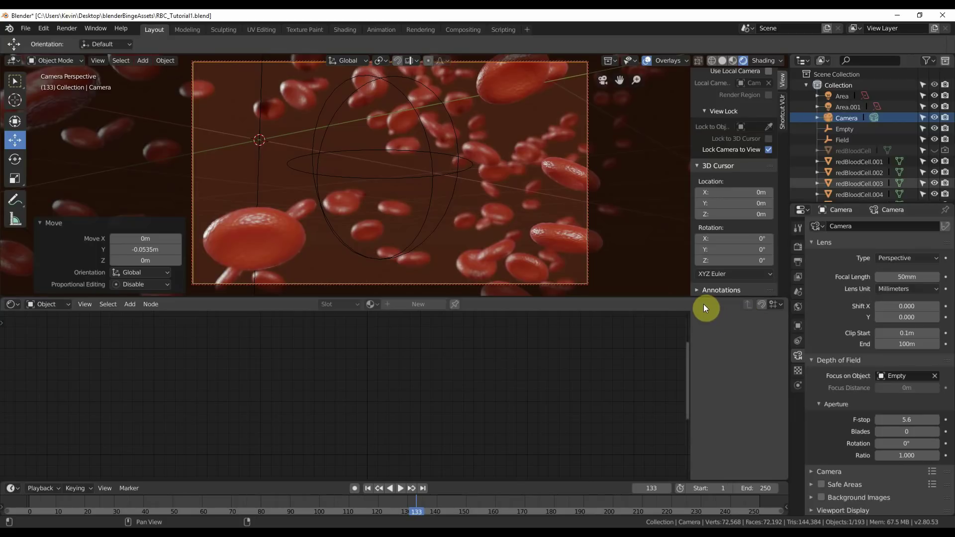
# Step: Render a still image of the current frame, inspect it and close the render window
pyautogui.click(65, 28)
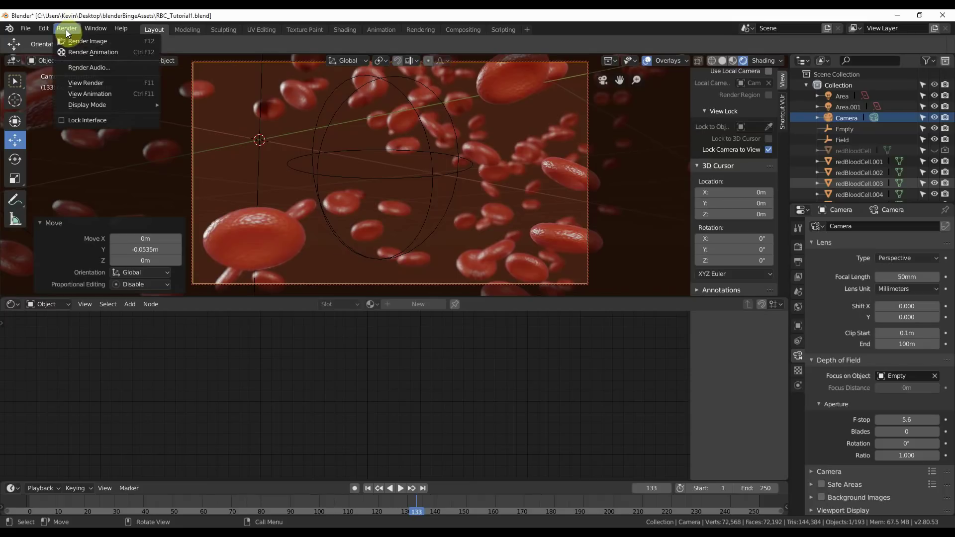
pyautogui.click(74, 42)
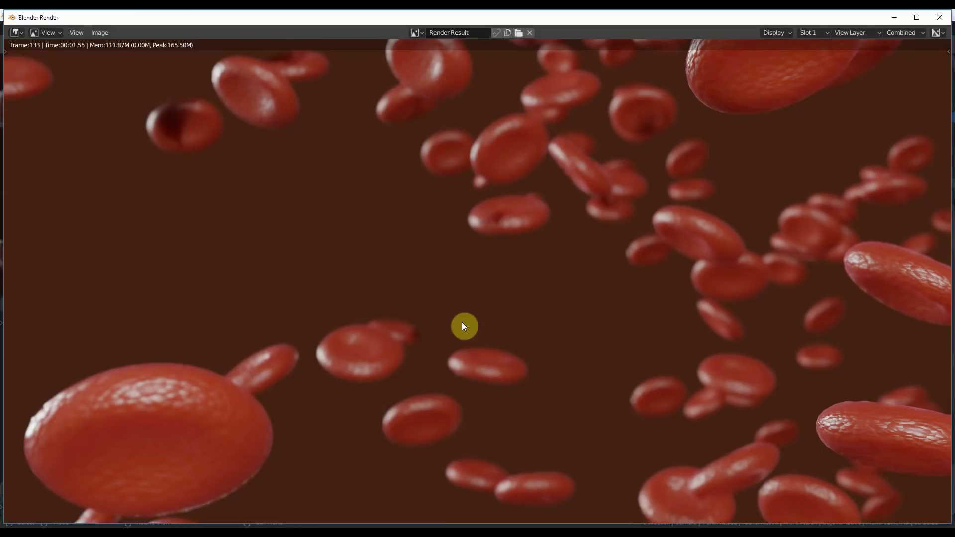
pyautogui.click(947, 18)
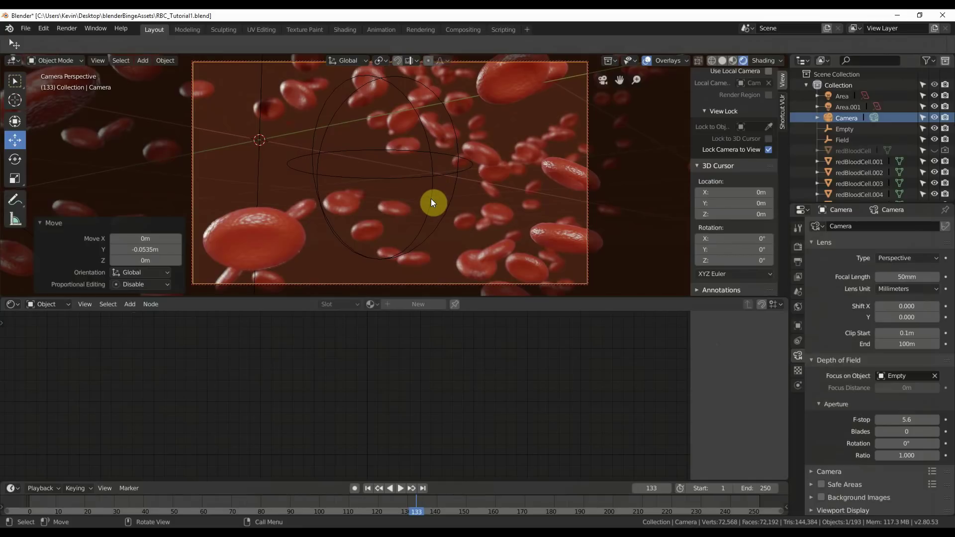
# Step: In the World shader, replace the Background node with a Noise Texture and connect its Color to the World Output's Volume
pyautogui.click(44, 305)
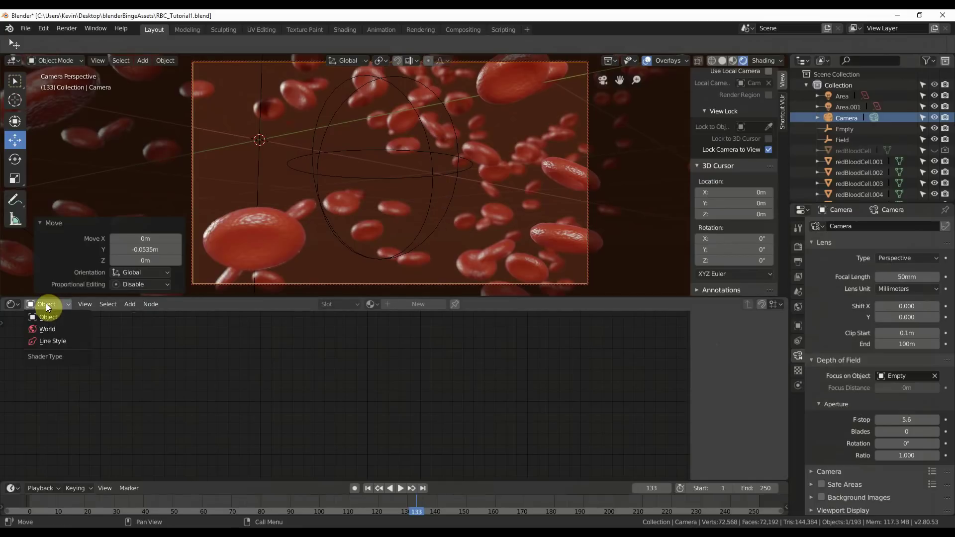
pyautogui.click(43, 329)
pyautogui.moveTo(303, 396); pyautogui.dragTo(285, 434, button='middle')
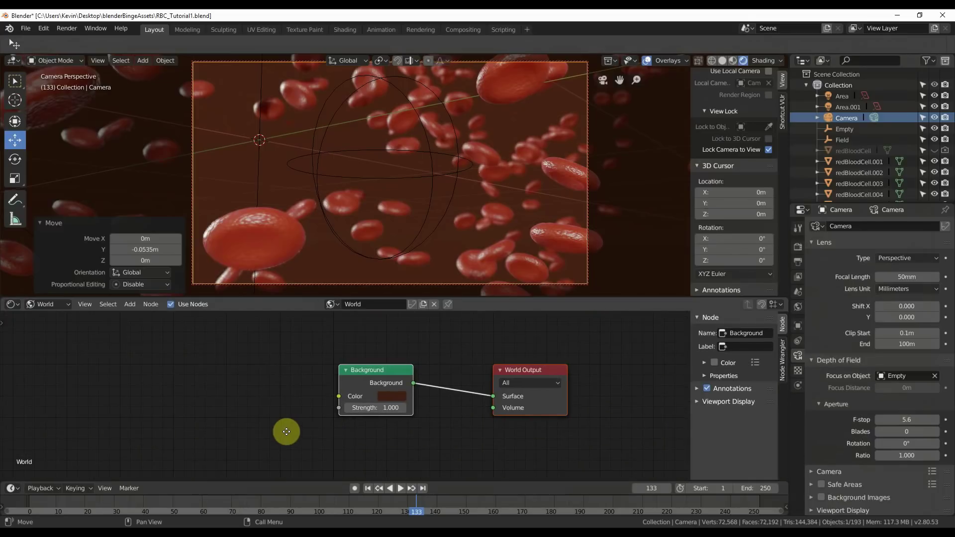
pyautogui.click(379, 369)
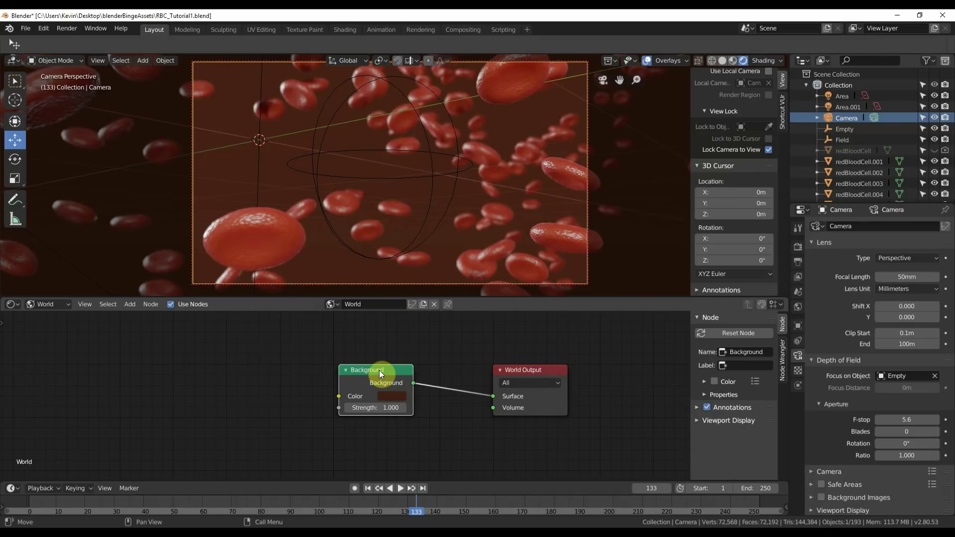
pyautogui.hotkey('shift', 's')
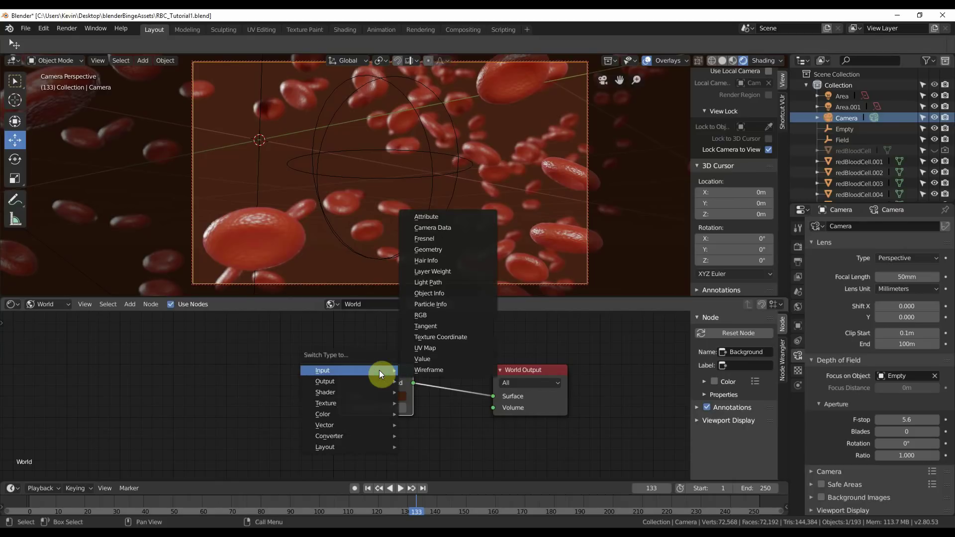
pyautogui.moveTo(370, 406)
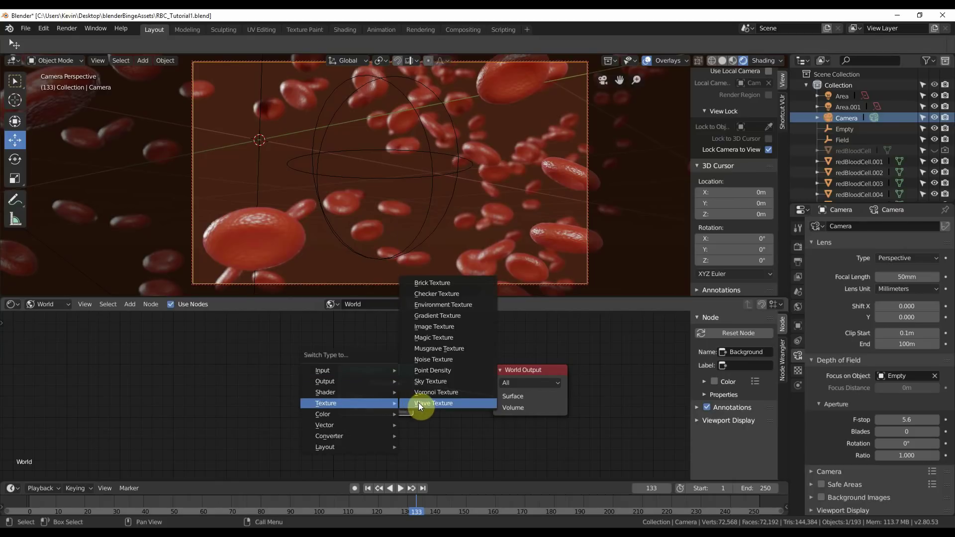
pyautogui.click(437, 359)
pyautogui.moveTo(393, 369); pyautogui.dragTo(258, 363)
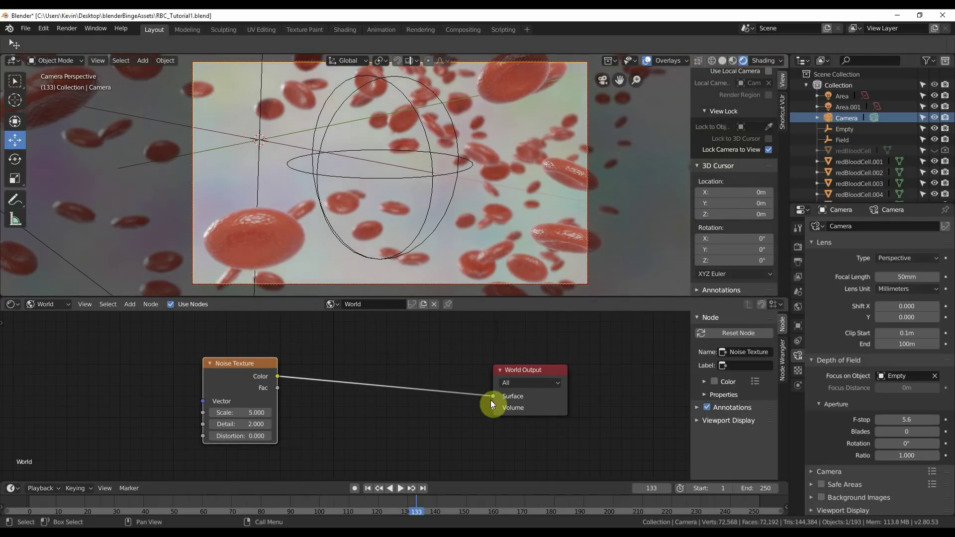
pyautogui.moveTo(494, 396); pyautogui.dragTo(497, 411)
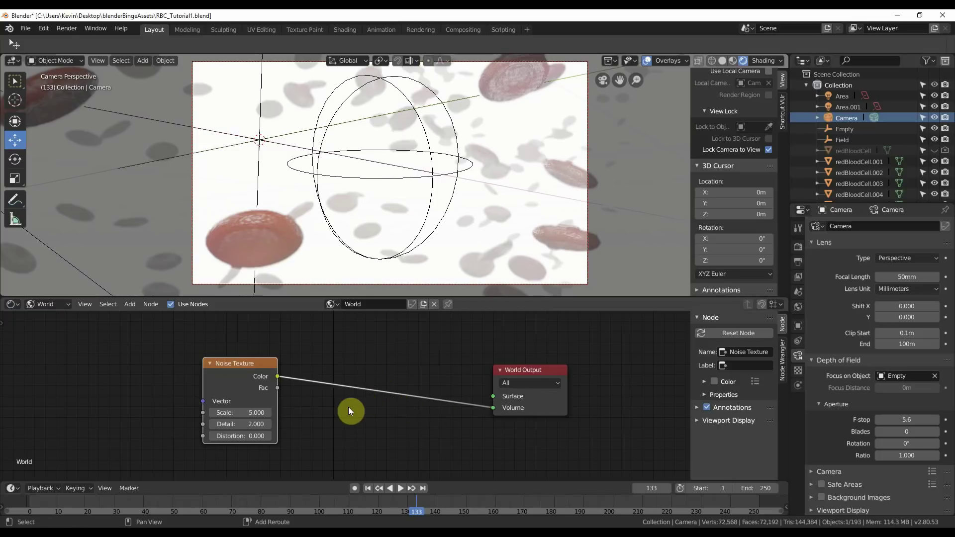
# Step: Insert a ColorRamp node between the Noise Texture and the World Output
pyautogui.hotkey('shift', 'a')
pyautogui.hotkey('shift', 'a')
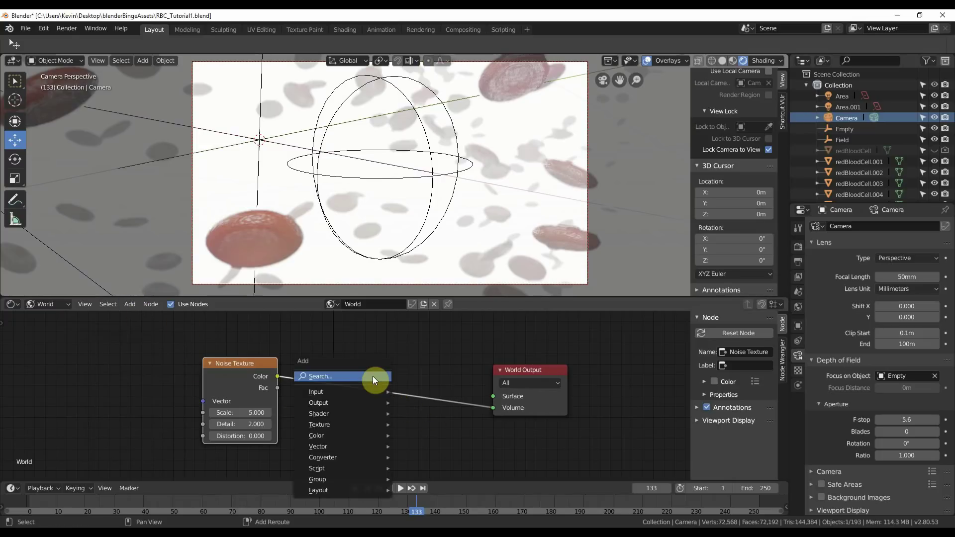
pyautogui.moveTo(368, 457)
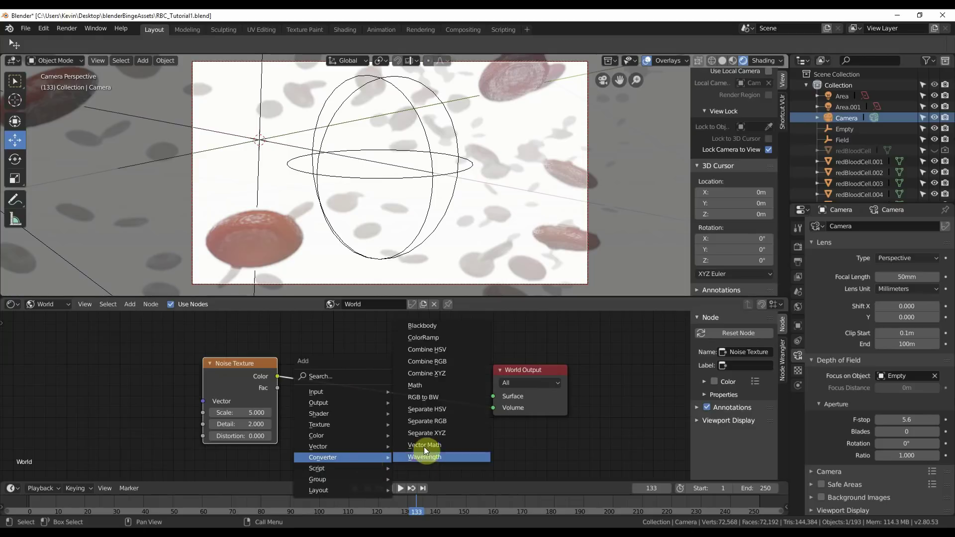
pyautogui.click(428, 336)
pyautogui.click(317, 351)
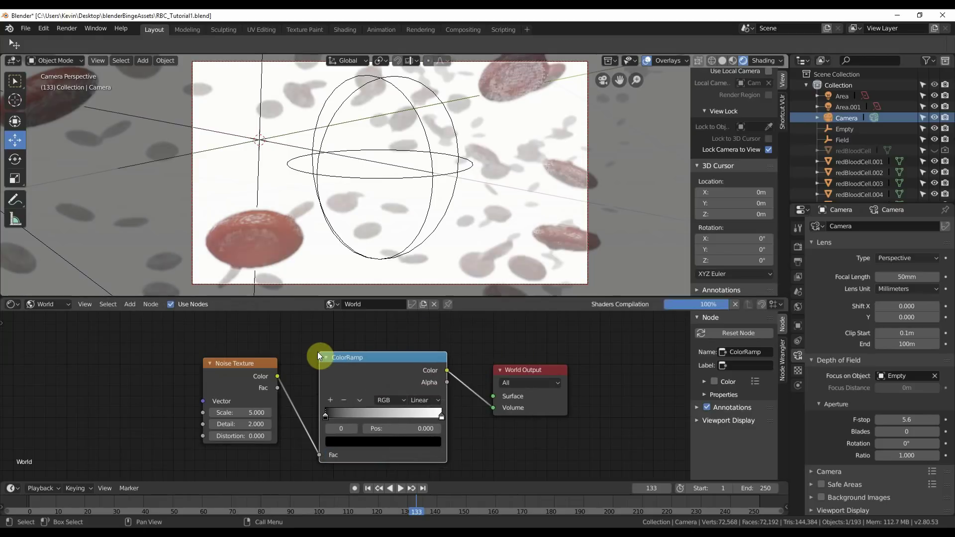
# Step: Recolour the ColorRamp's white stop dark red with hue 0.007 and saturation 0.915, and move the black stop to position 0.560
pyautogui.click(443, 416)
pyautogui.click(430, 441)
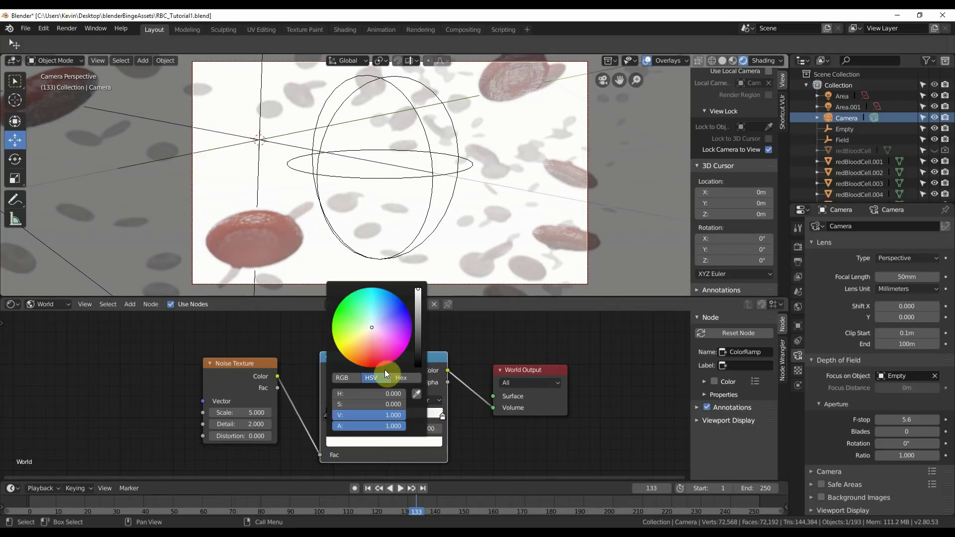
pyautogui.moveTo(372, 359); pyautogui.dragTo(370, 364)
pyautogui.moveTo(418, 309); pyautogui.dragTo(417, 344)
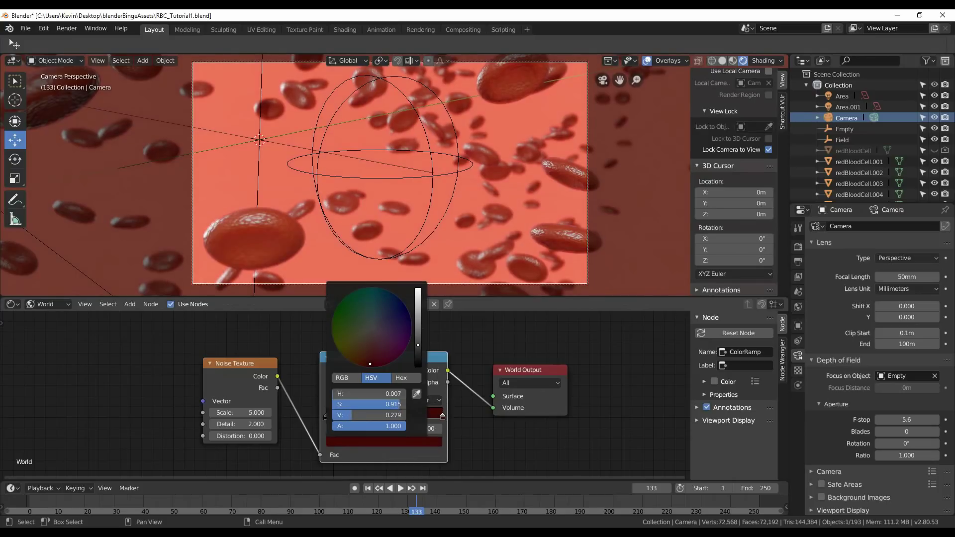
pyautogui.moveTo(326, 413); pyautogui.dragTo(392, 416)
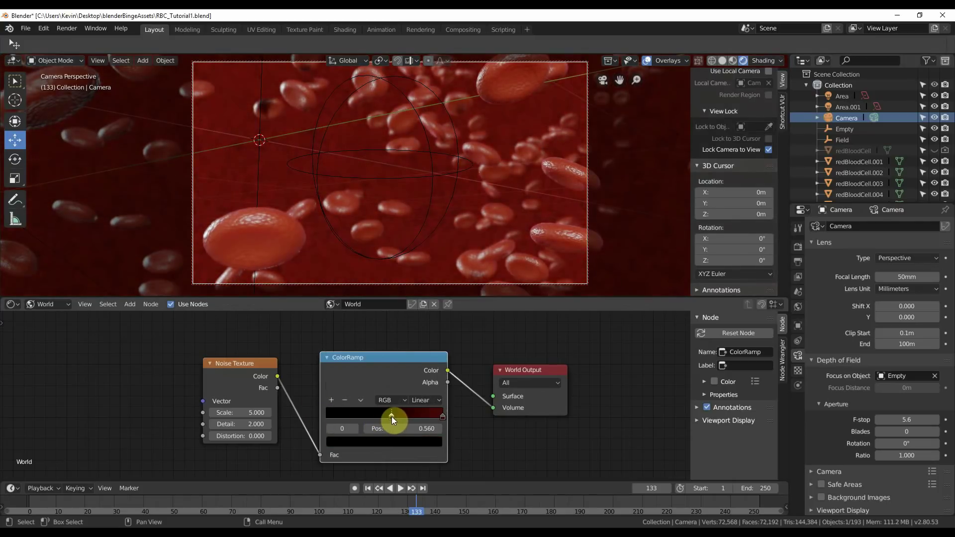
# Step: Set the Noise Texture's Scale to 0.100 and Detail to 1.400, and play the animation to check the background
pyautogui.moveTo(248, 410); pyautogui.dragTo(218, 410)
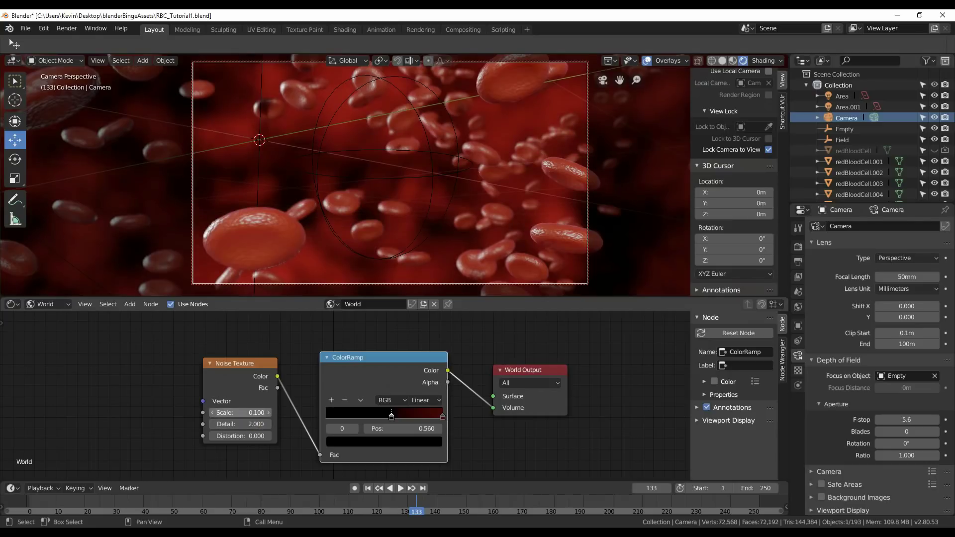
pyautogui.moveTo(219, 410); pyautogui.dragTo(269, 412)
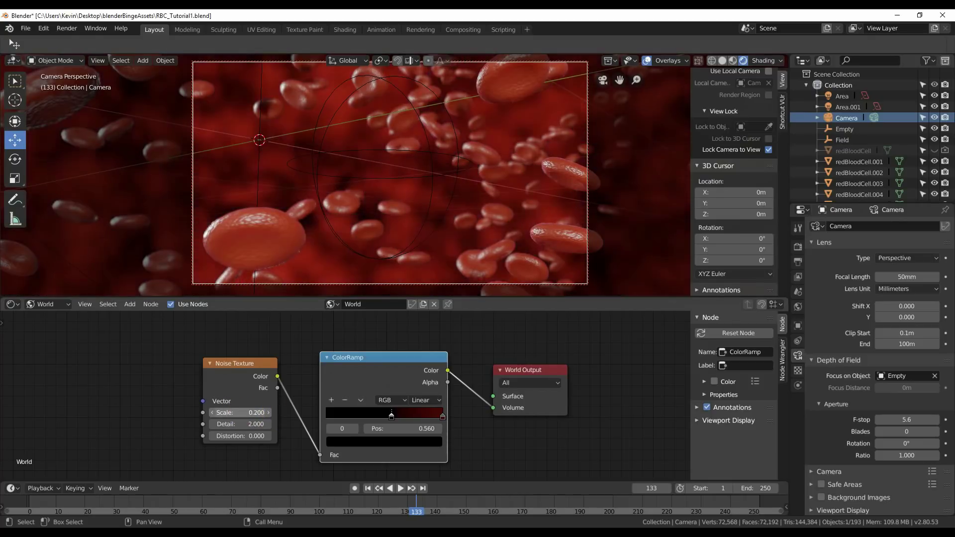
pyautogui.moveTo(243, 412); pyautogui.dragTo(226, 424)
pyautogui.press('space')
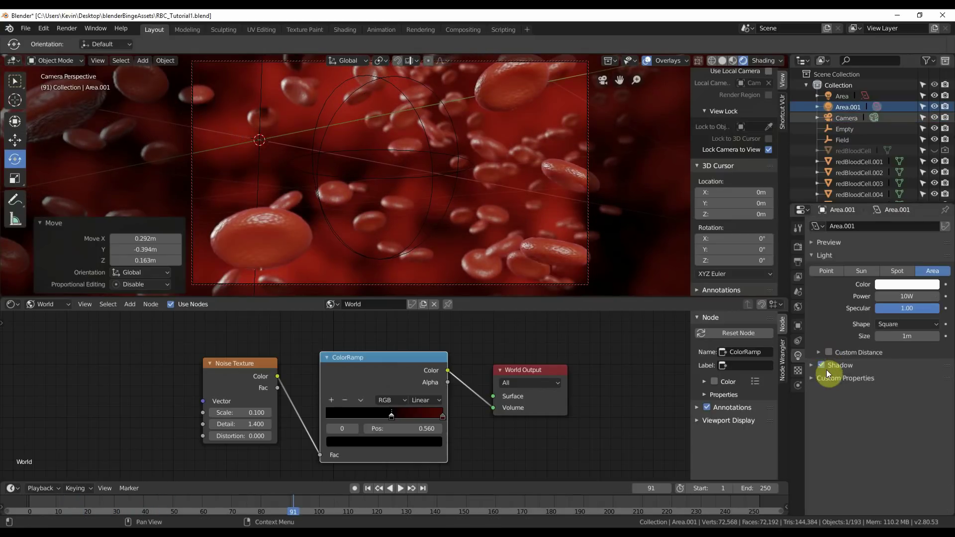
# Step: In the Eevee render shadow settings, set the Cube Size to 1024px and enable High Bitdepth and Soft Shadows
pyautogui.click(815, 368)
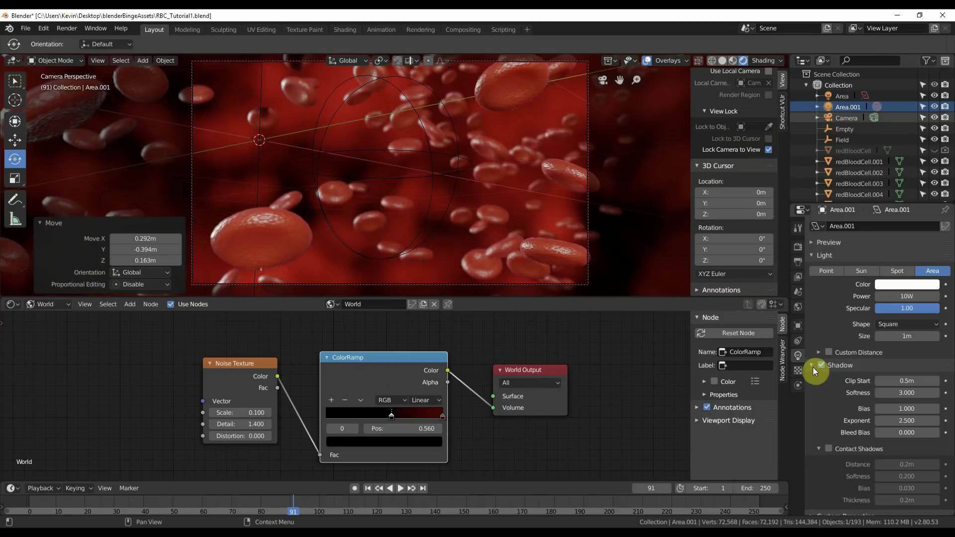
pyautogui.click(812, 367)
pyautogui.click(797, 247)
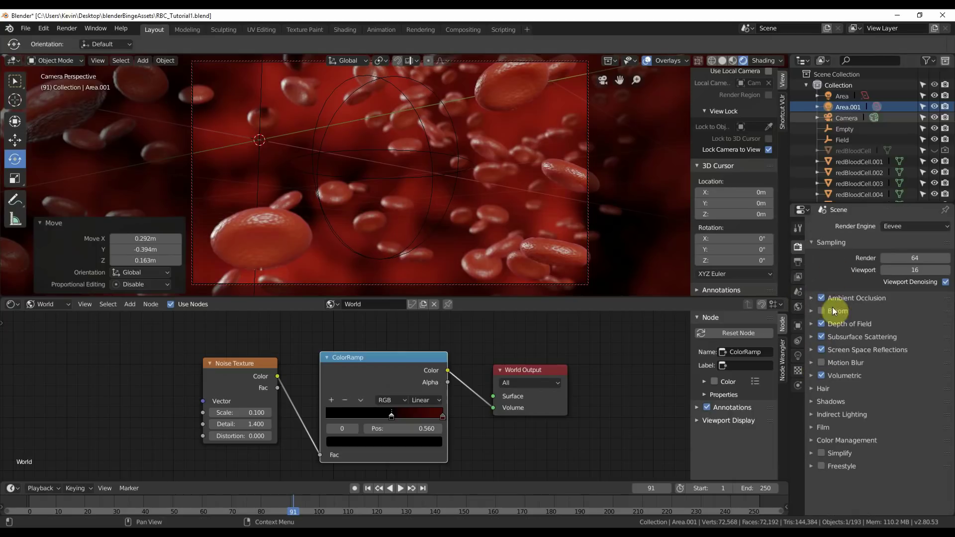
pyautogui.click(827, 403)
pyautogui.scroll(-2, 827, 404)
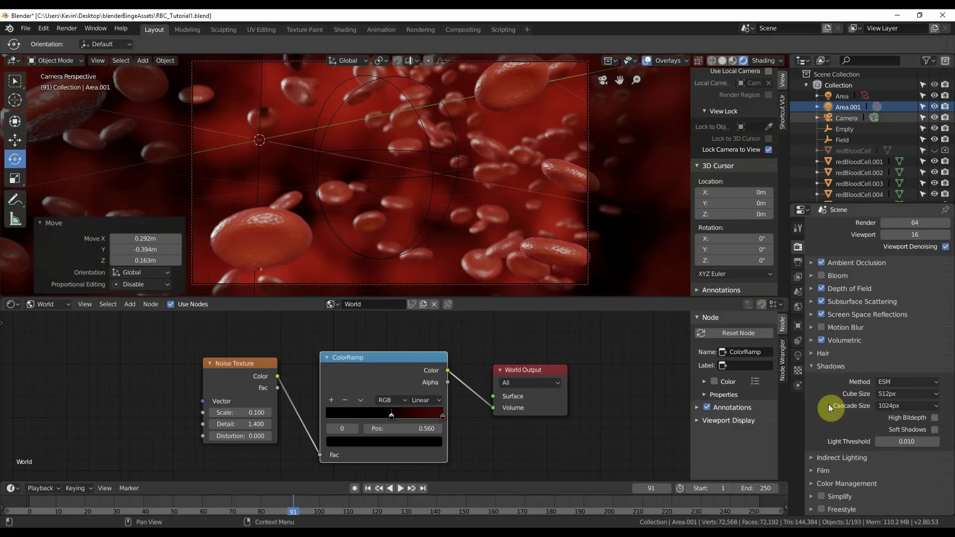
pyautogui.click(874, 392)
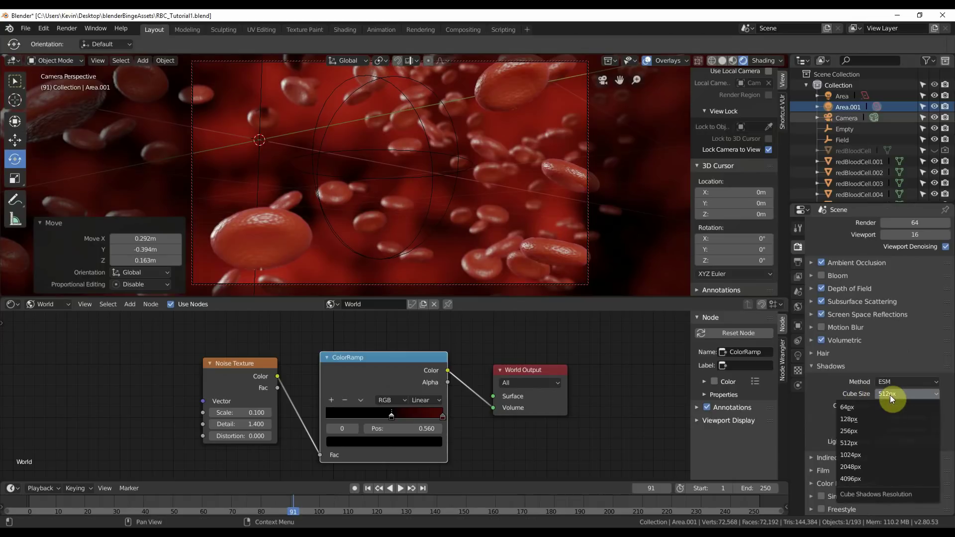
pyautogui.click(875, 455)
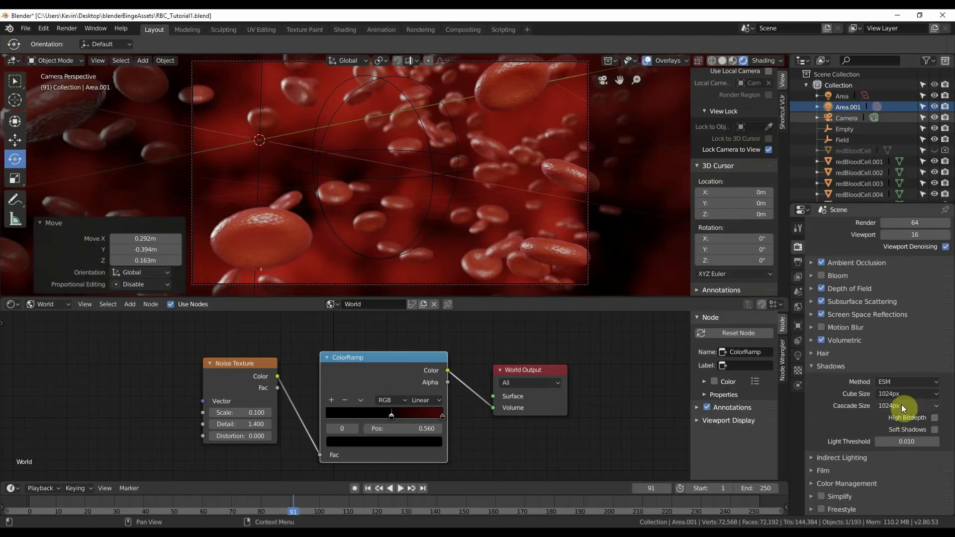
pyautogui.click(935, 417)
pyautogui.click(935, 429)
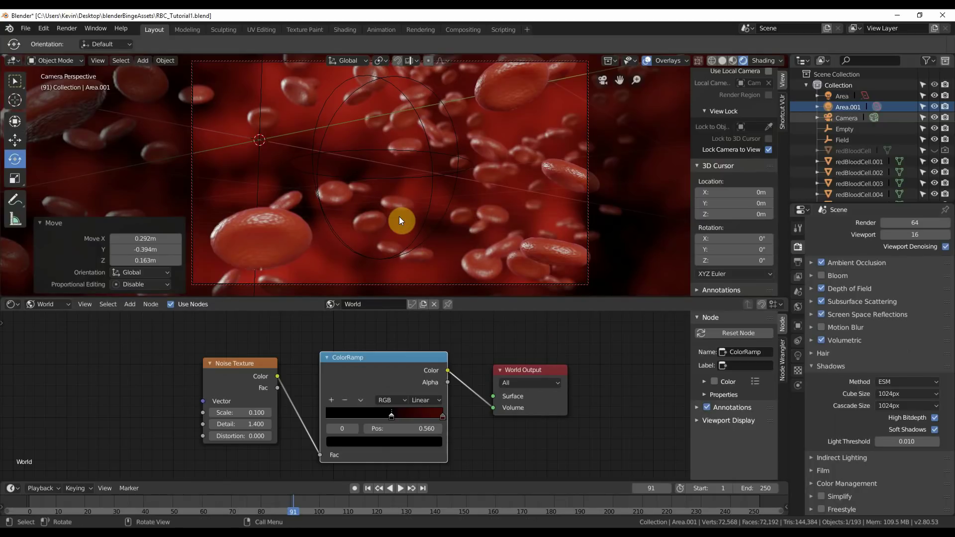
pyautogui.click(798, 356)
pyautogui.click(798, 247)
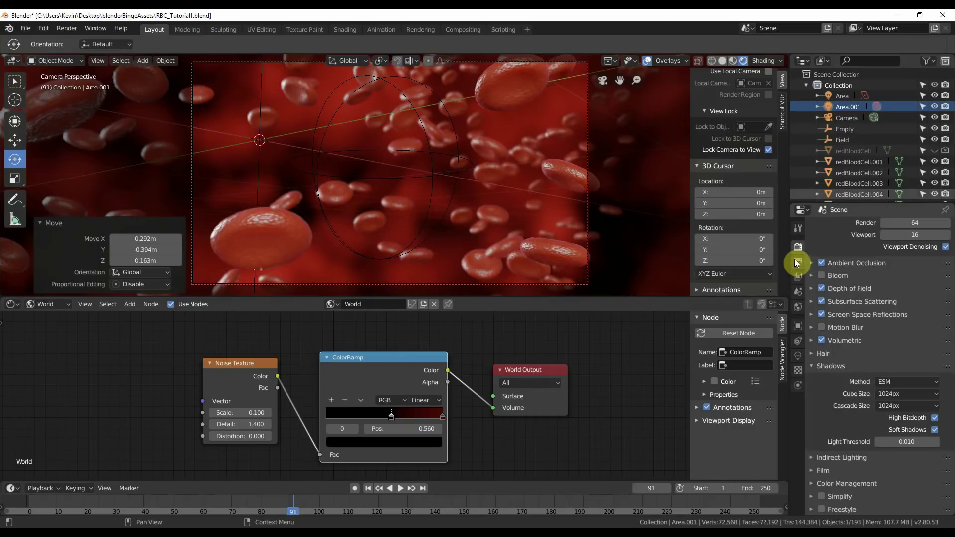
# Step: Set the render output path to C:\tmp\RBCTut\RBCTut.mp4
pyautogui.click(797, 262)
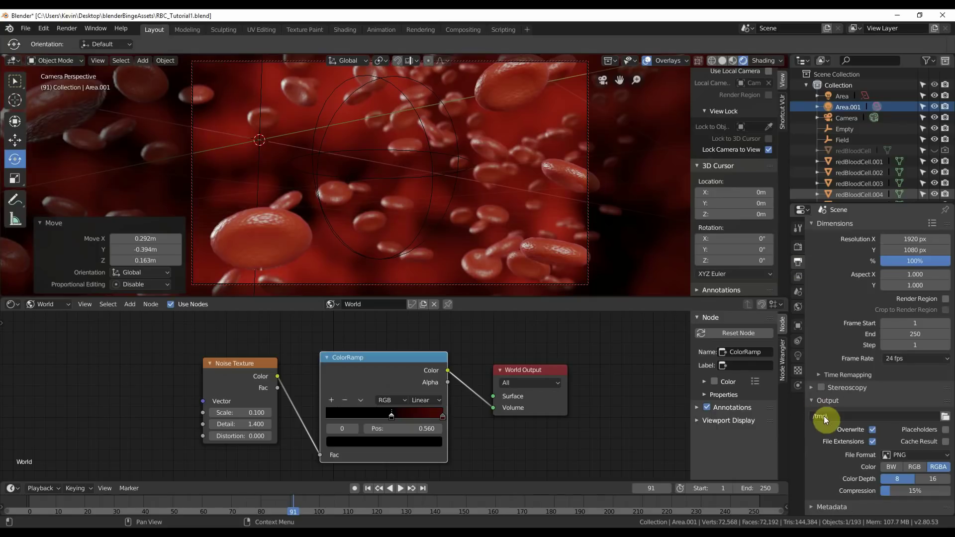
pyautogui.click(945, 415)
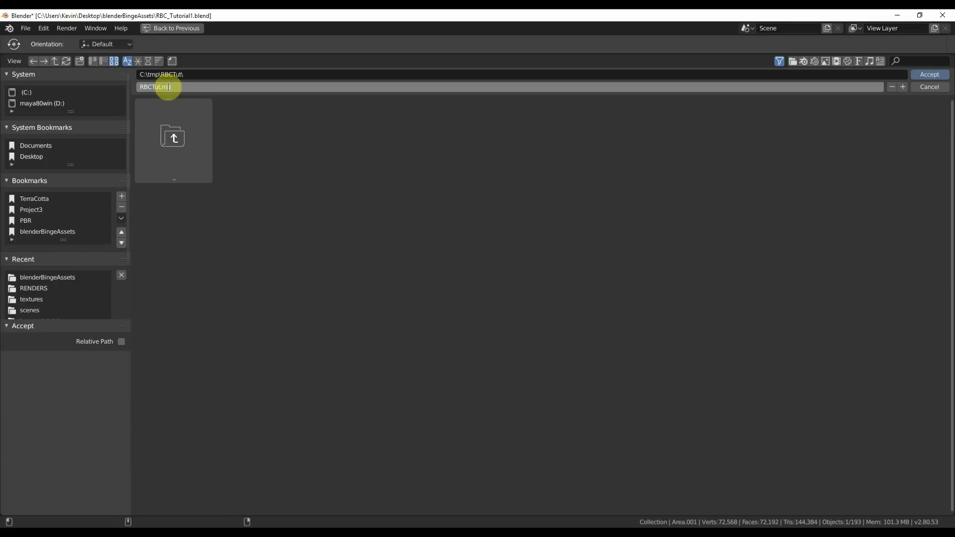
pyautogui.press('Return')
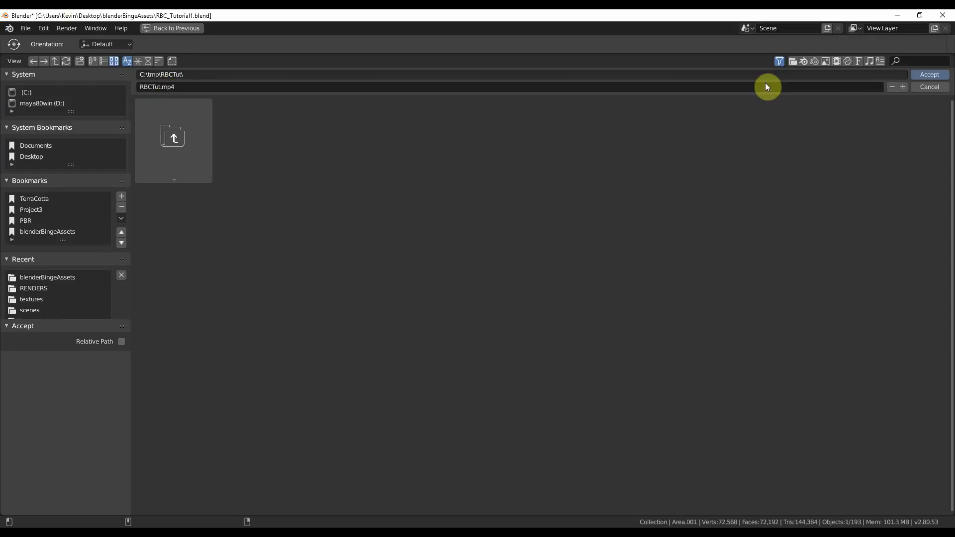
pyautogui.click(927, 73)
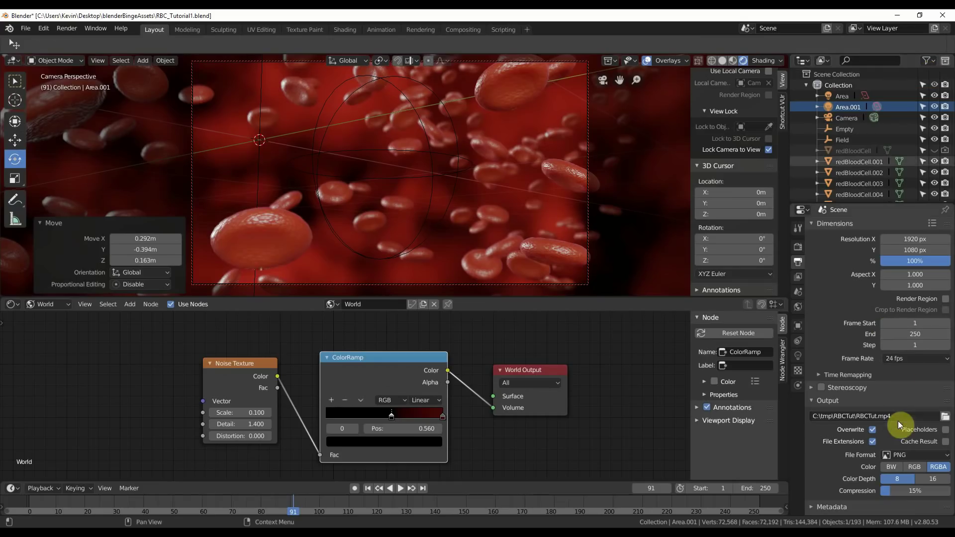
# Step: Set the output file format to FFmpeg video with the h264 in MP4 encoding preset, and disable File Extensions
pyautogui.click(899, 455)
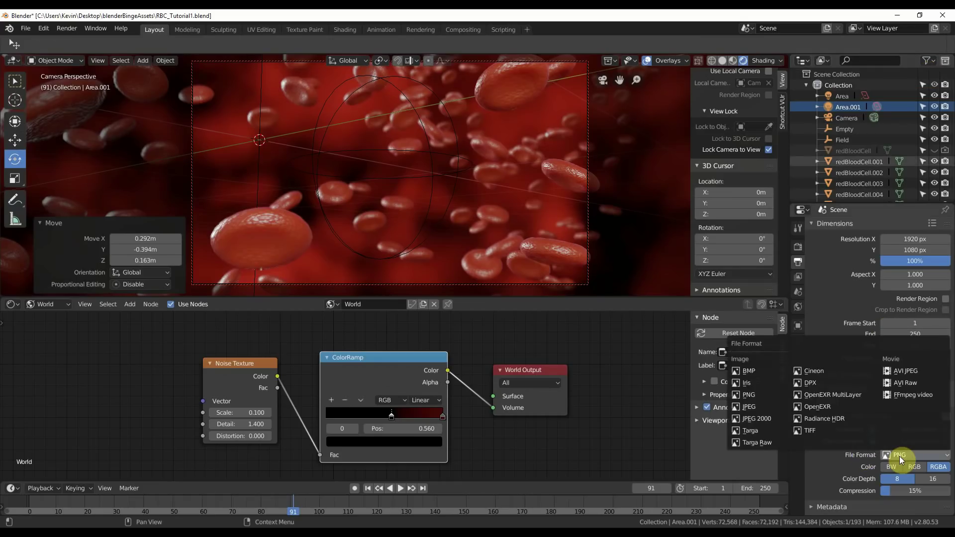
pyautogui.click(905, 392)
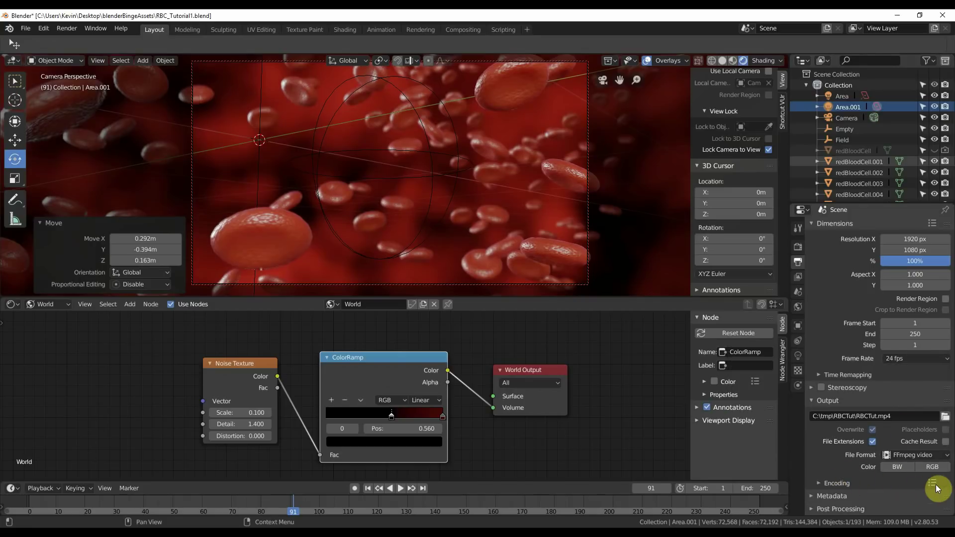
pyautogui.click(934, 484)
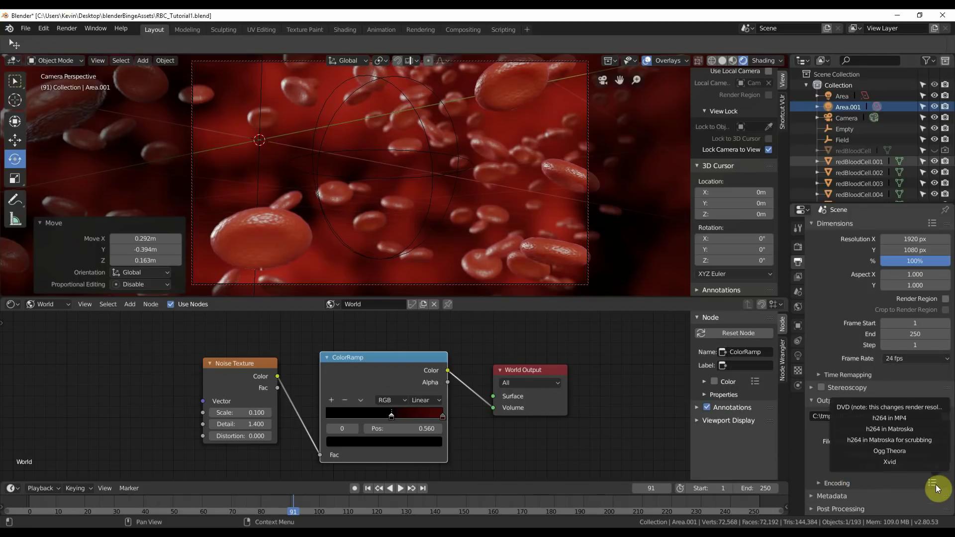
pyautogui.click(888, 415)
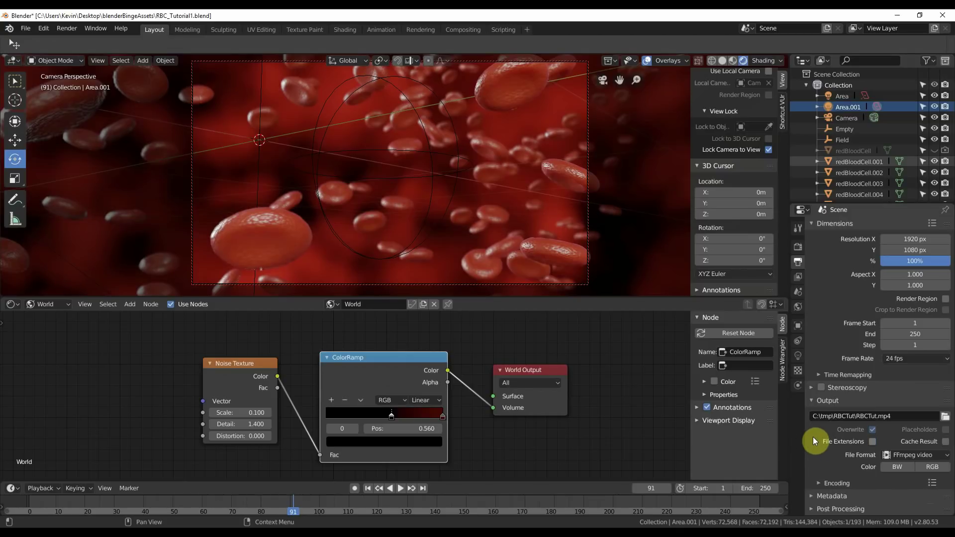
# Step: Render the animation to video and review the finished clip in the media player
pyautogui.click(69, 28)
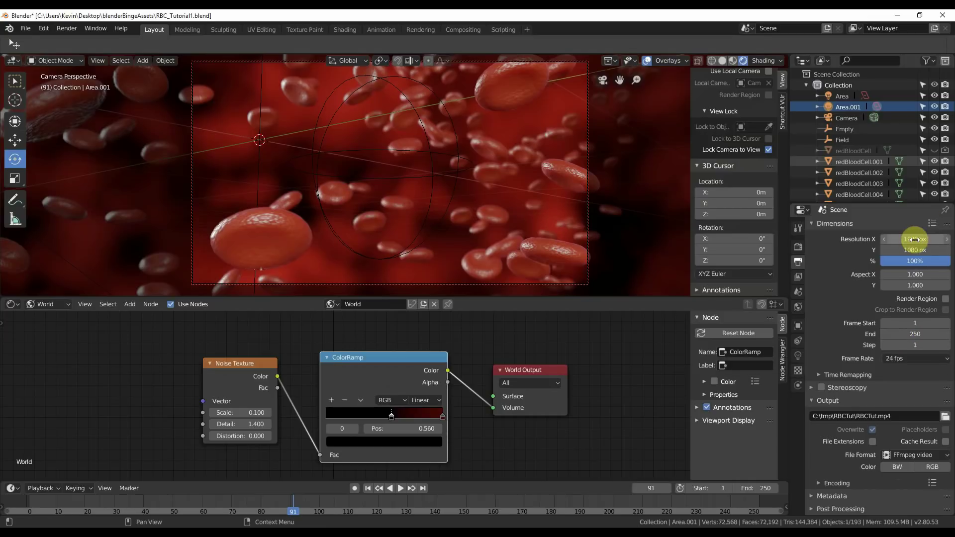
pyautogui.click(66, 29)
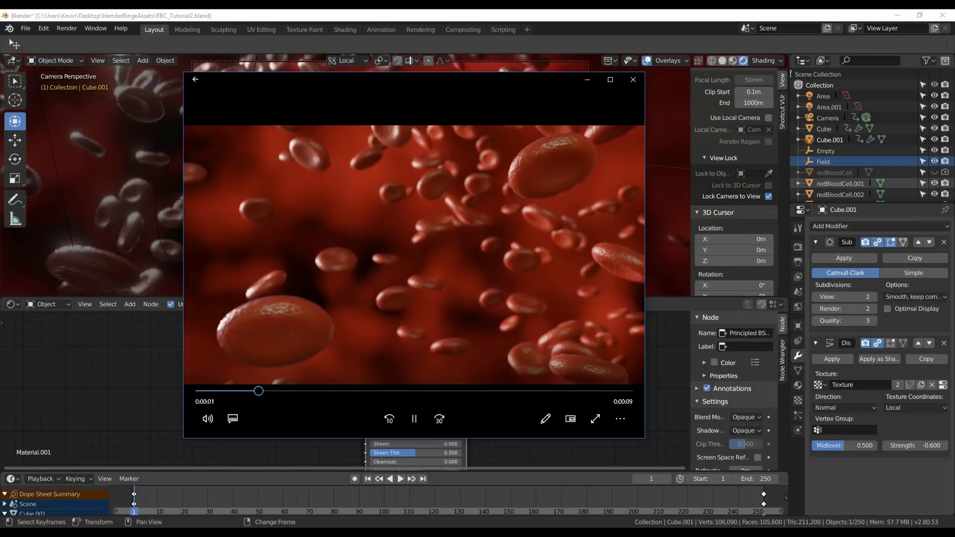
pyautogui.click(411, 420)
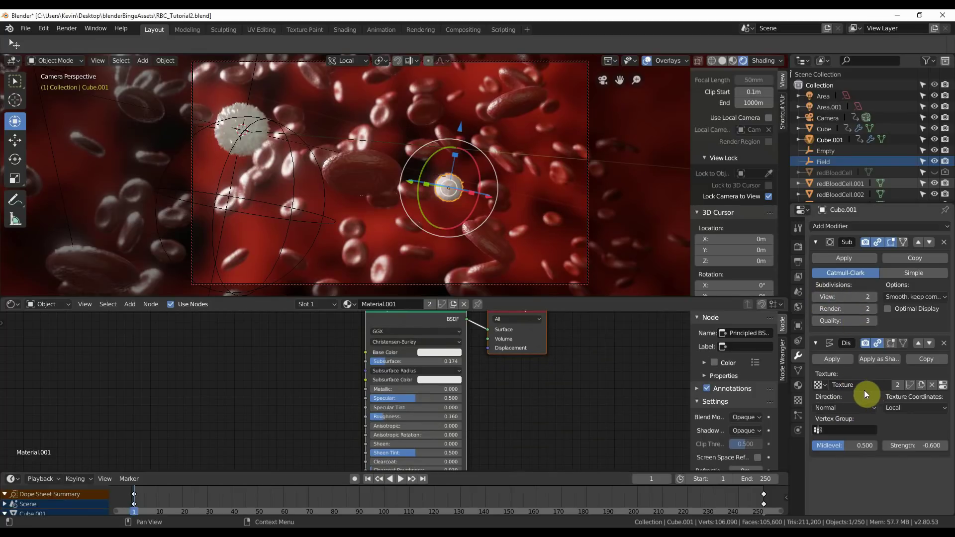
# Step: Examine the Clouds displacement texture on Cube.001 and the World node tree with its keyframed Mapping rotation
pyautogui.click(798, 399)
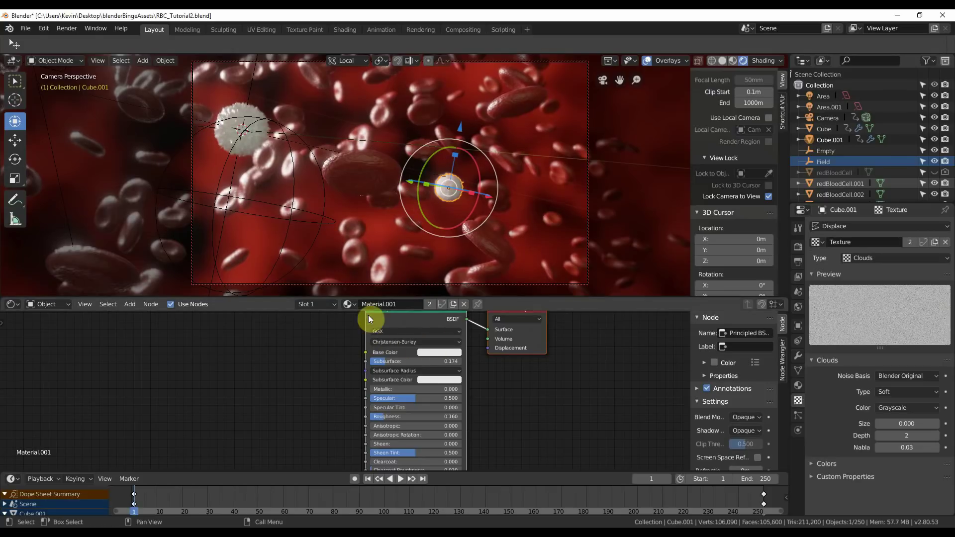
pyautogui.click(66, 311)
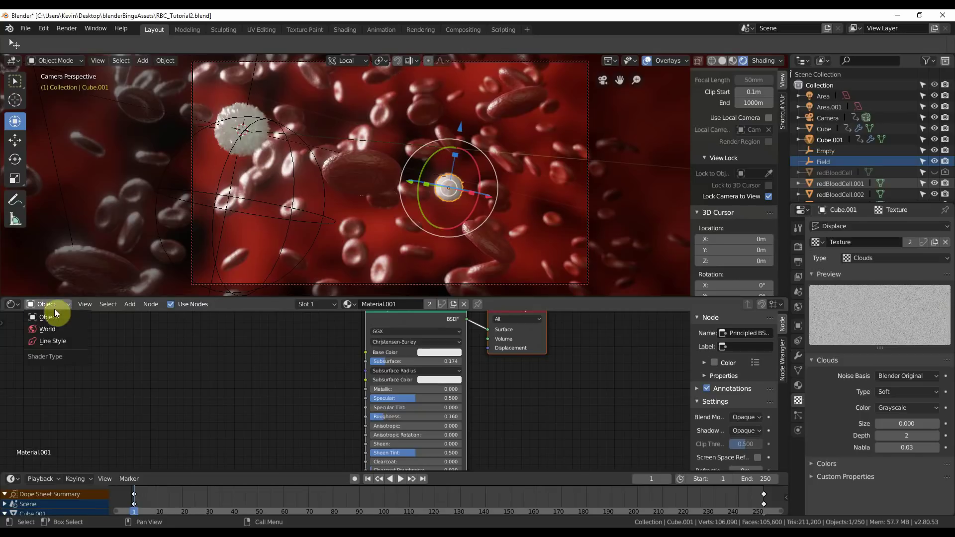
pyautogui.click(55, 332)
pyautogui.press('Home')
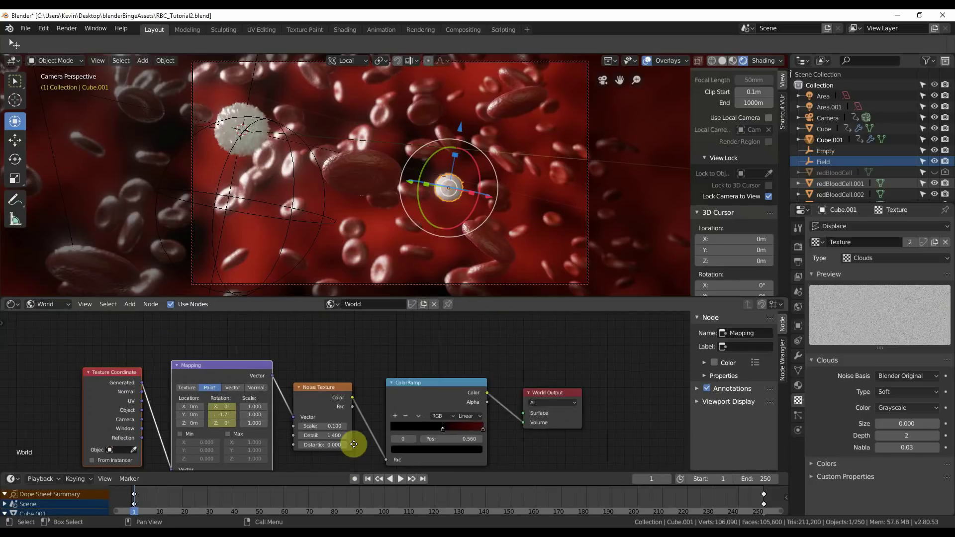
pyautogui.press('i')
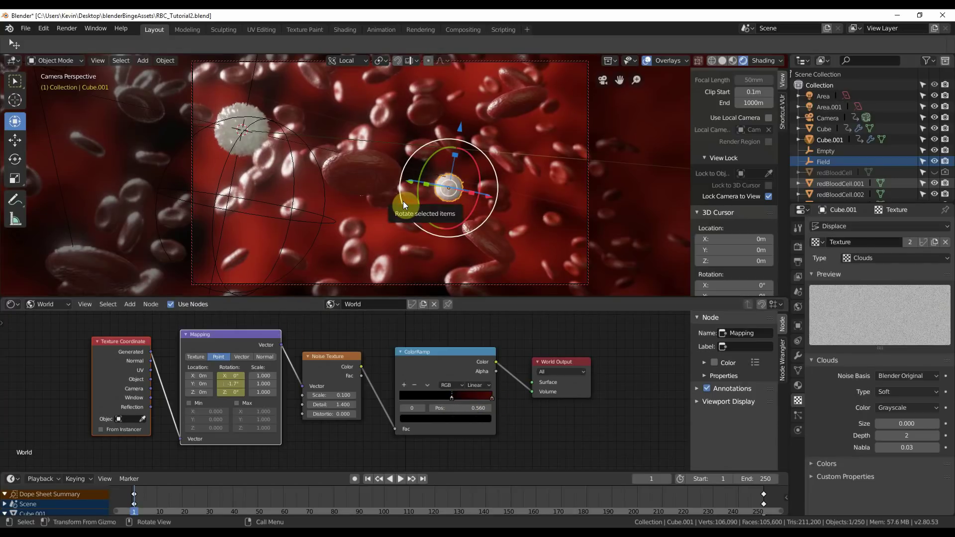
# Step: Select the camera, play the animation to check the moving camera and background, and scrub back to the start
pyautogui.click(833, 118)
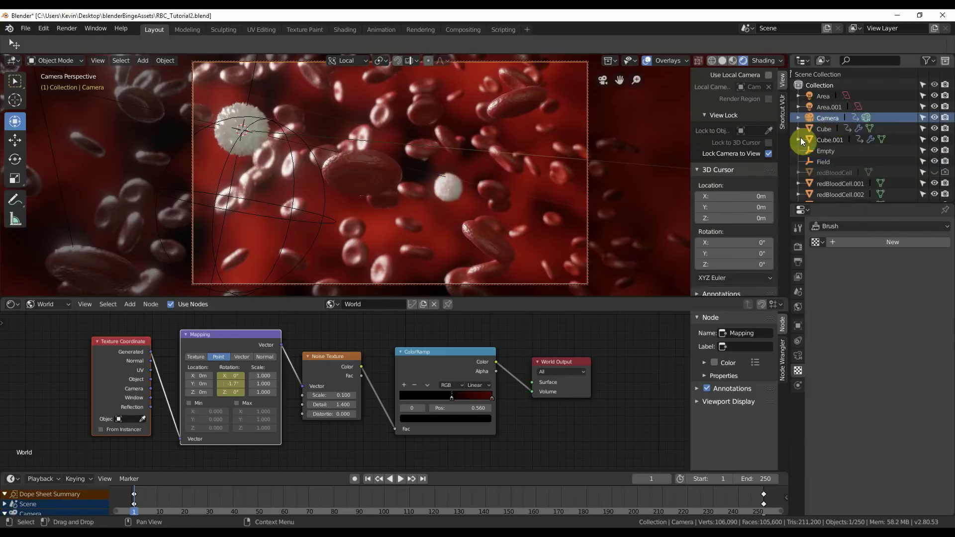
pyautogui.press('space')
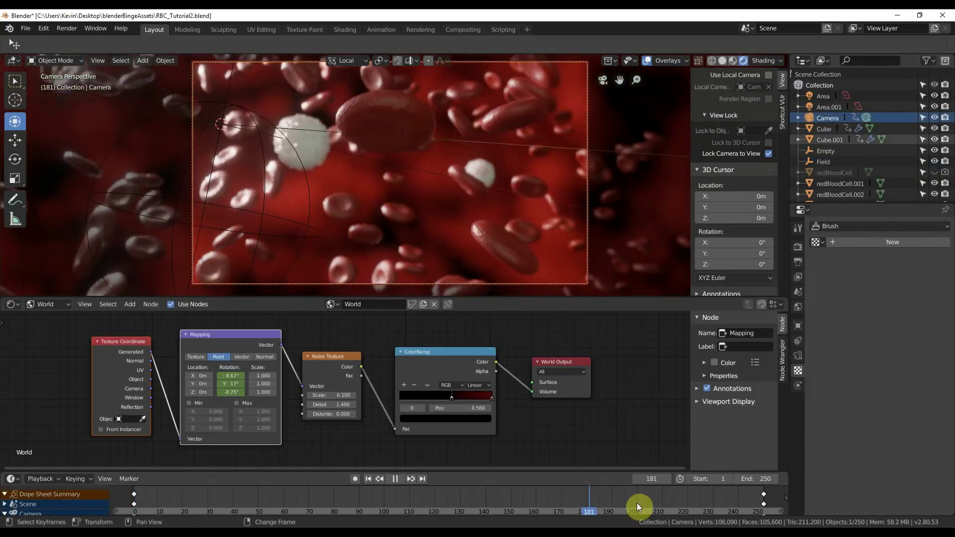
pyautogui.press('space')
pyautogui.moveTo(269, 508); pyautogui.dragTo(138, 513, button='right')
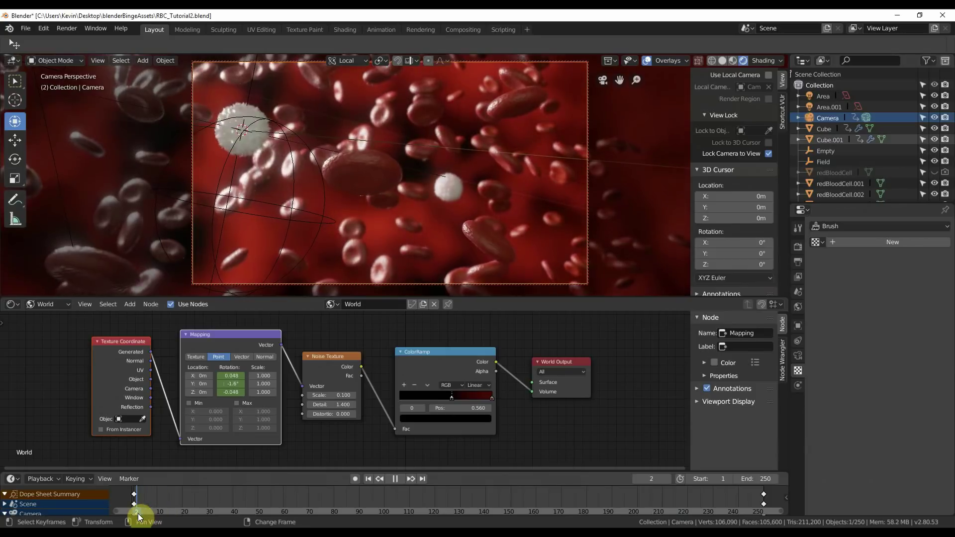